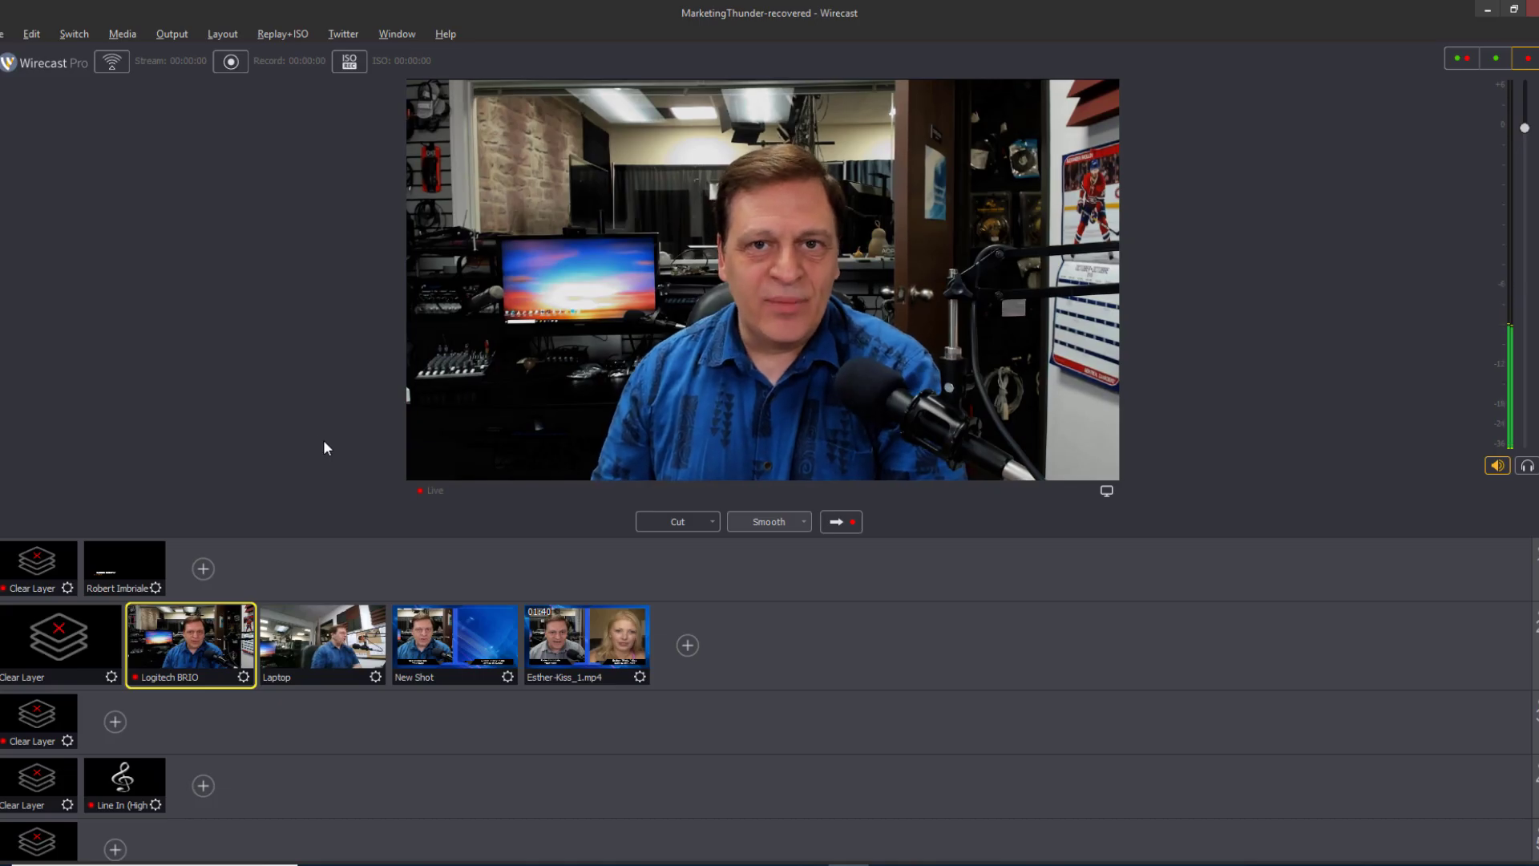
Step: Air the Robert Imbriale lower third and Esther-Kiss_1.mp4, then return to the Logitech BRIO camera
{"action": "left_click", "coordinate": [137, 567]}
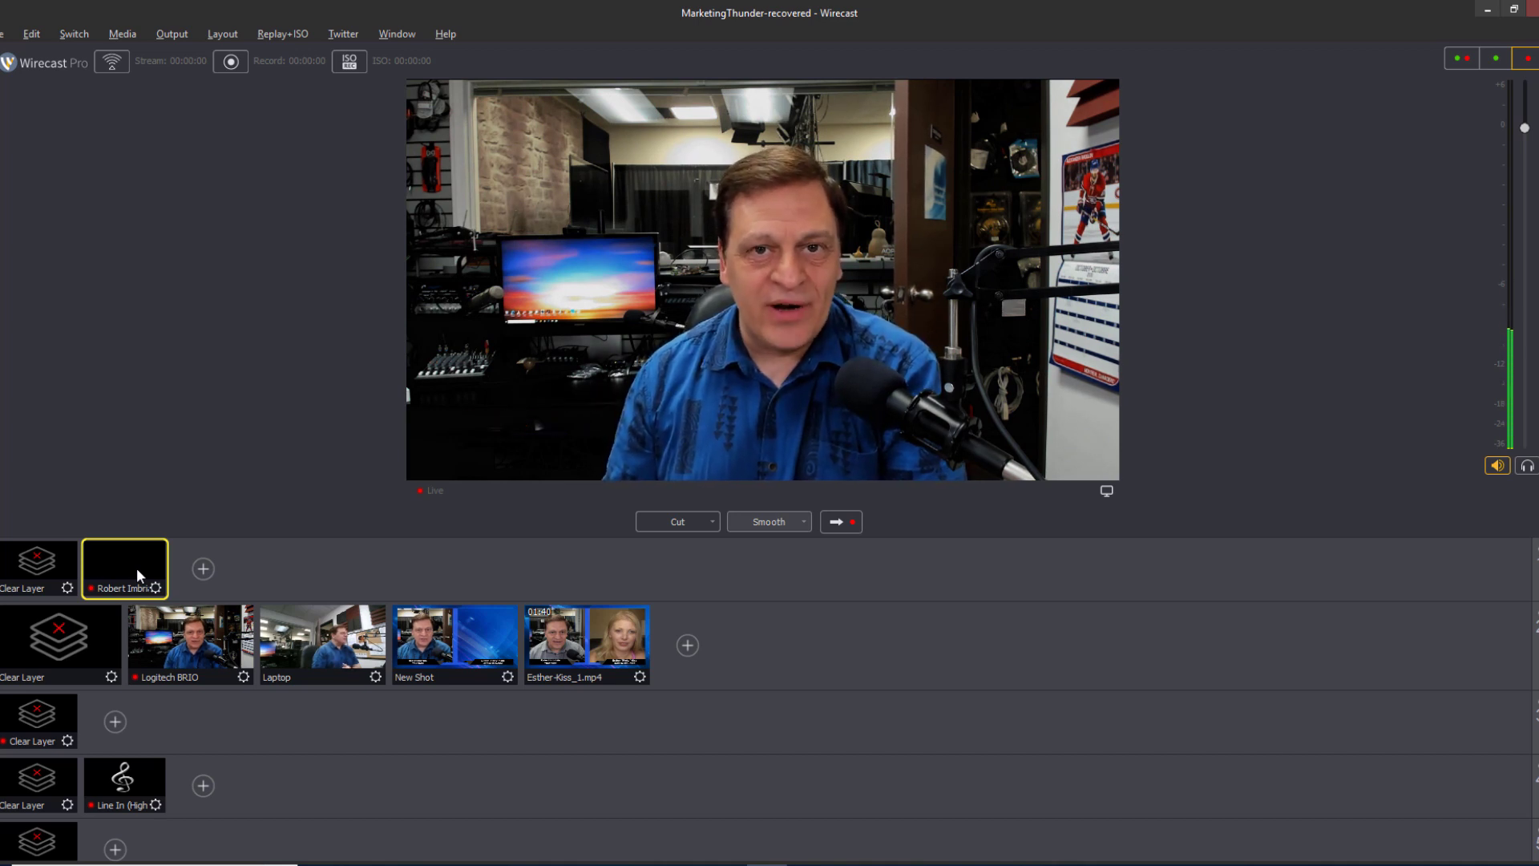
{"action": "left_click", "coordinate": [573, 649]}
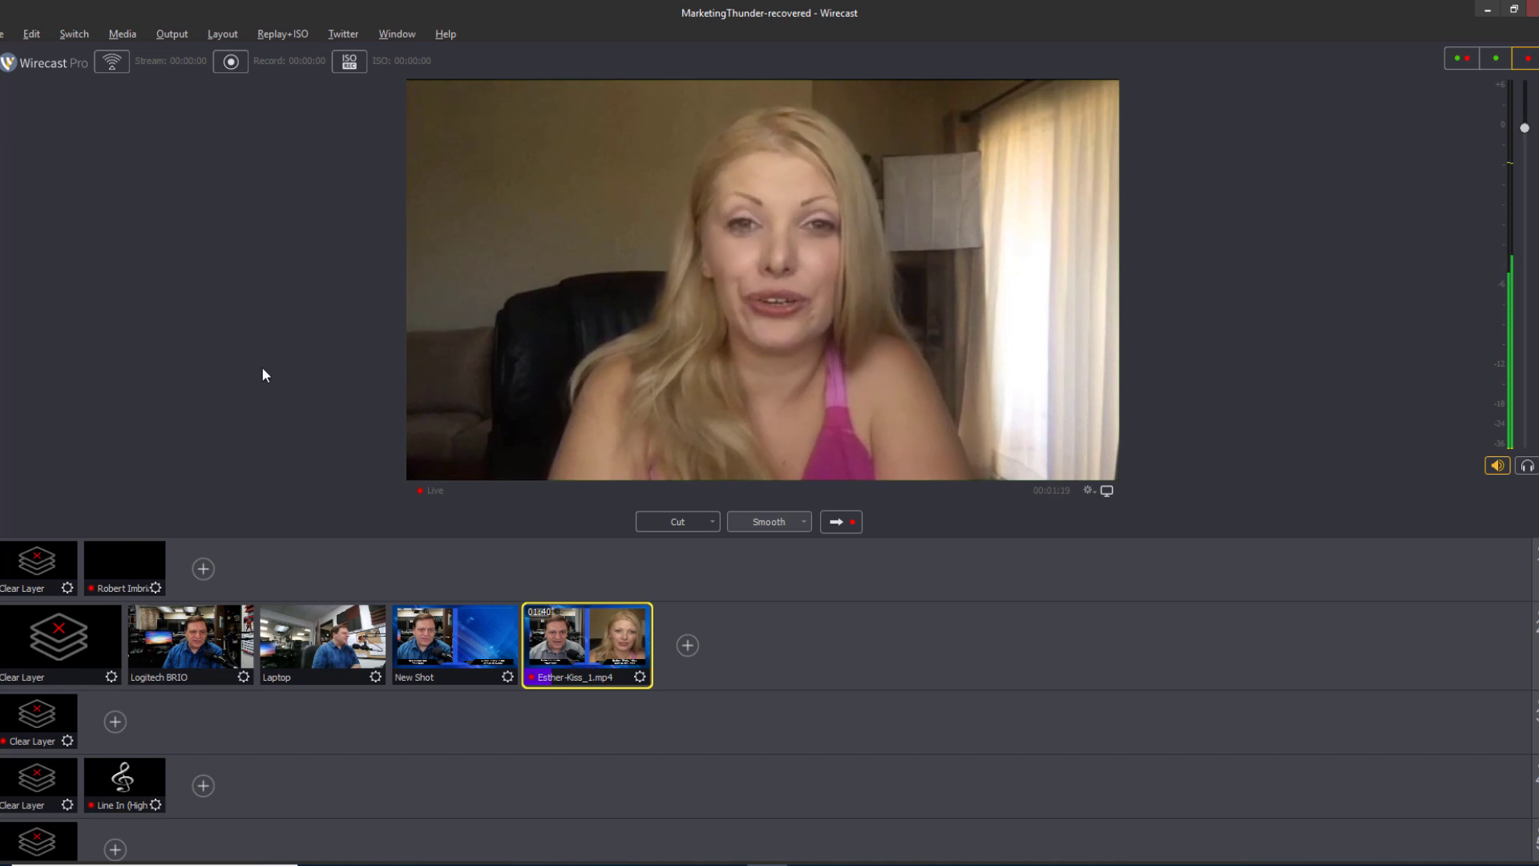
{"action": "left_click", "coordinate": [182, 641]}
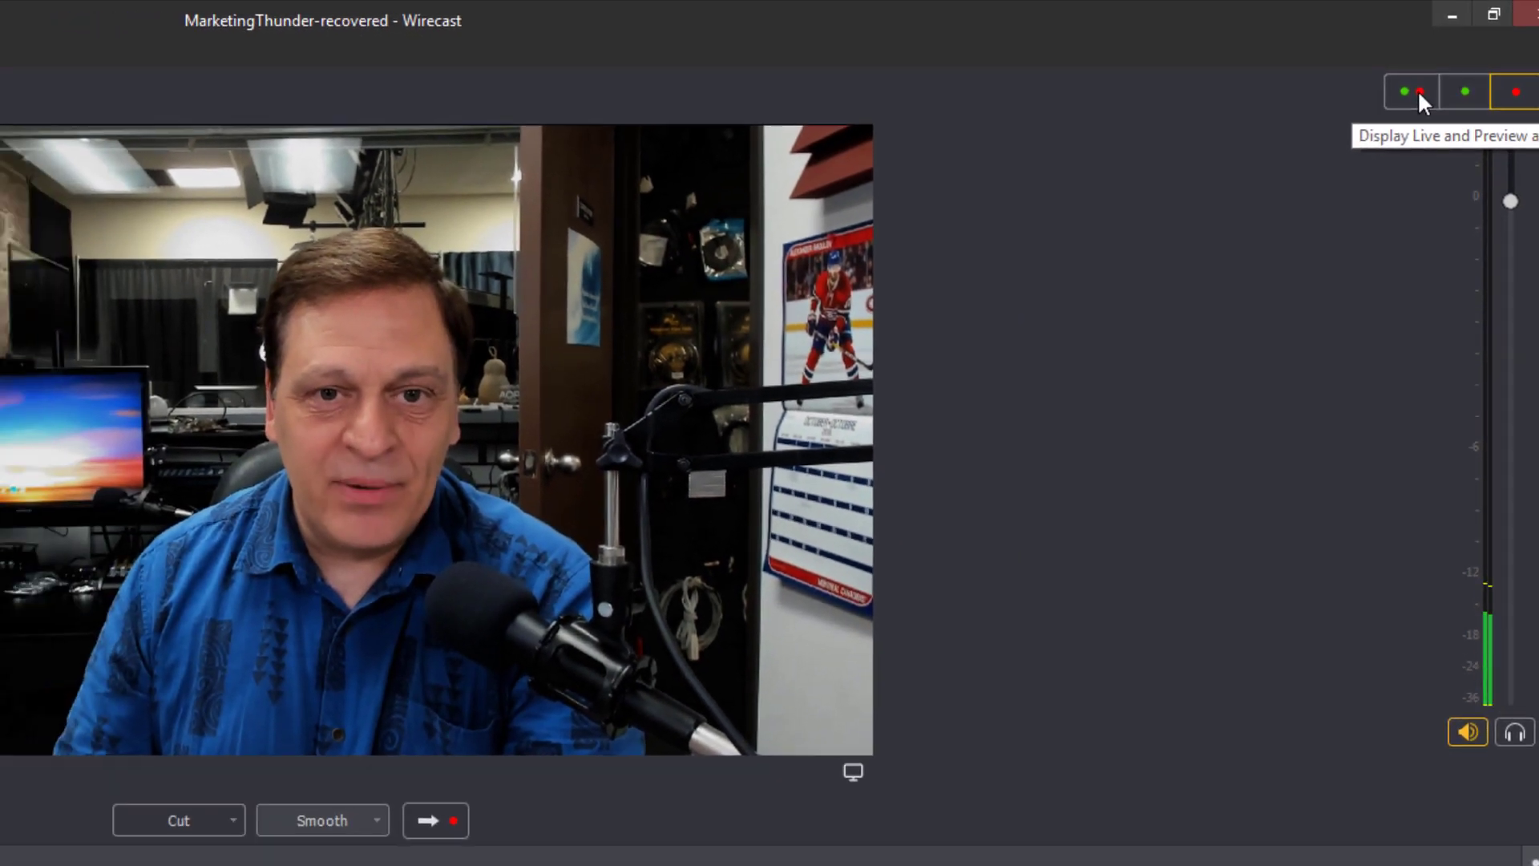
Step: Show Preview and Live side by side, then add a blank New Shot to layer 2 and list its layers
{"action": "left_click", "coordinate": [1411, 101]}
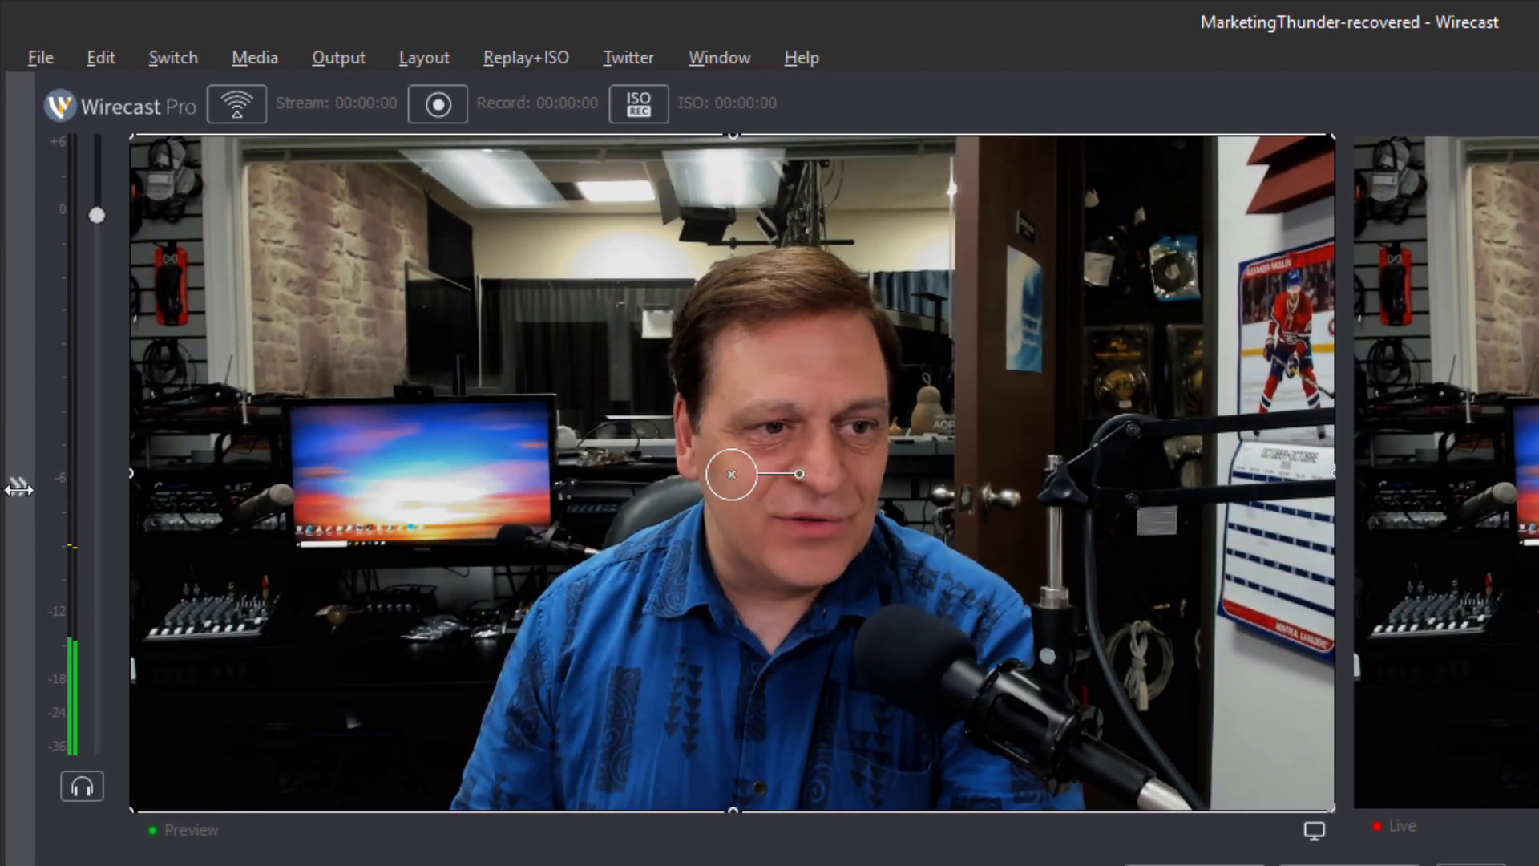
{"action": "left_click", "coordinate": [17, 489]}
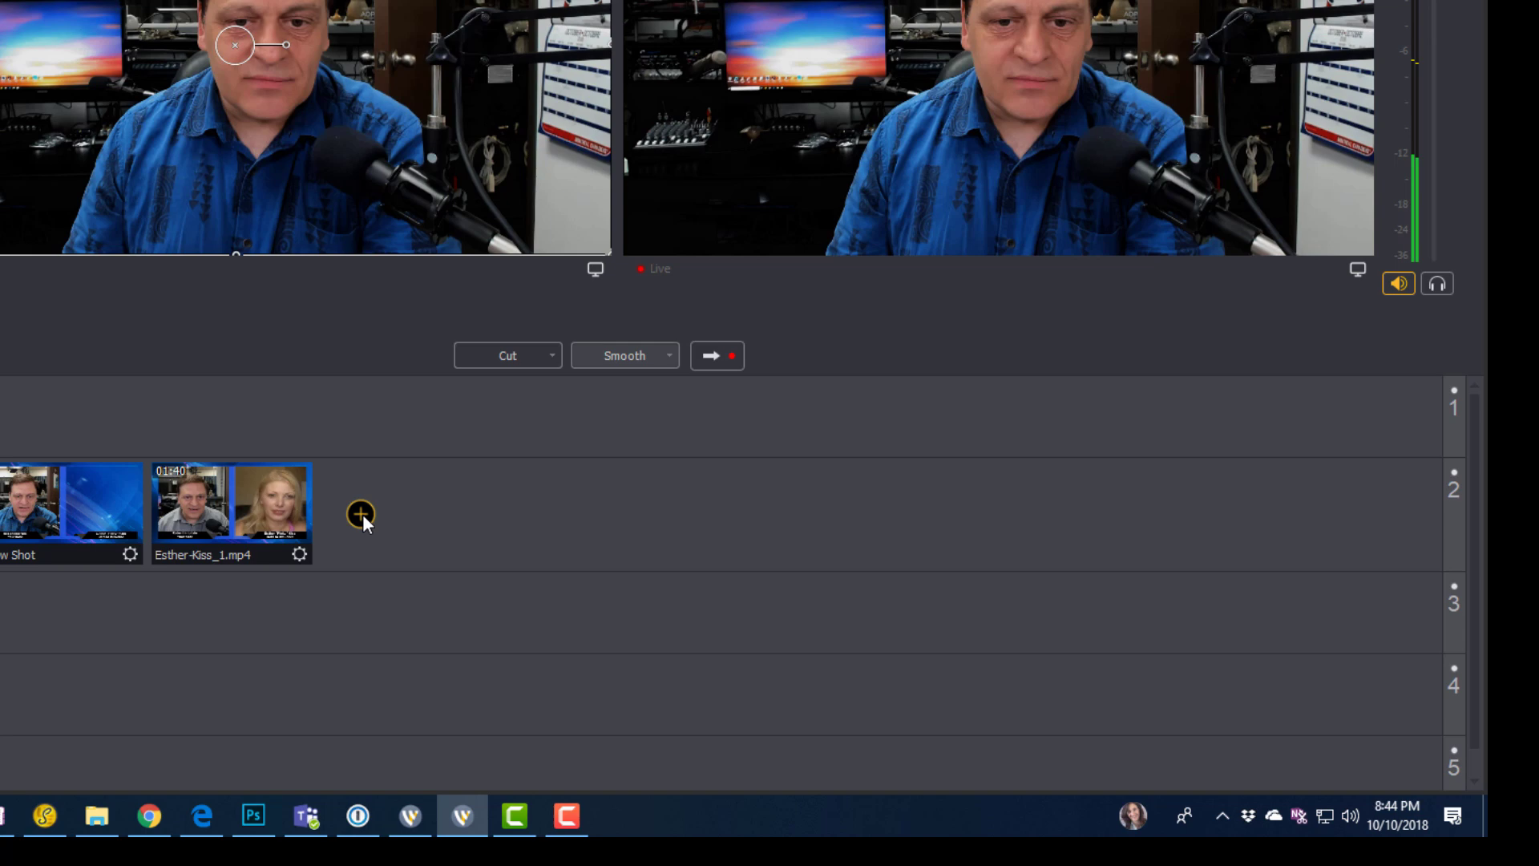
{"action": "left_click", "coordinate": [361, 514]}
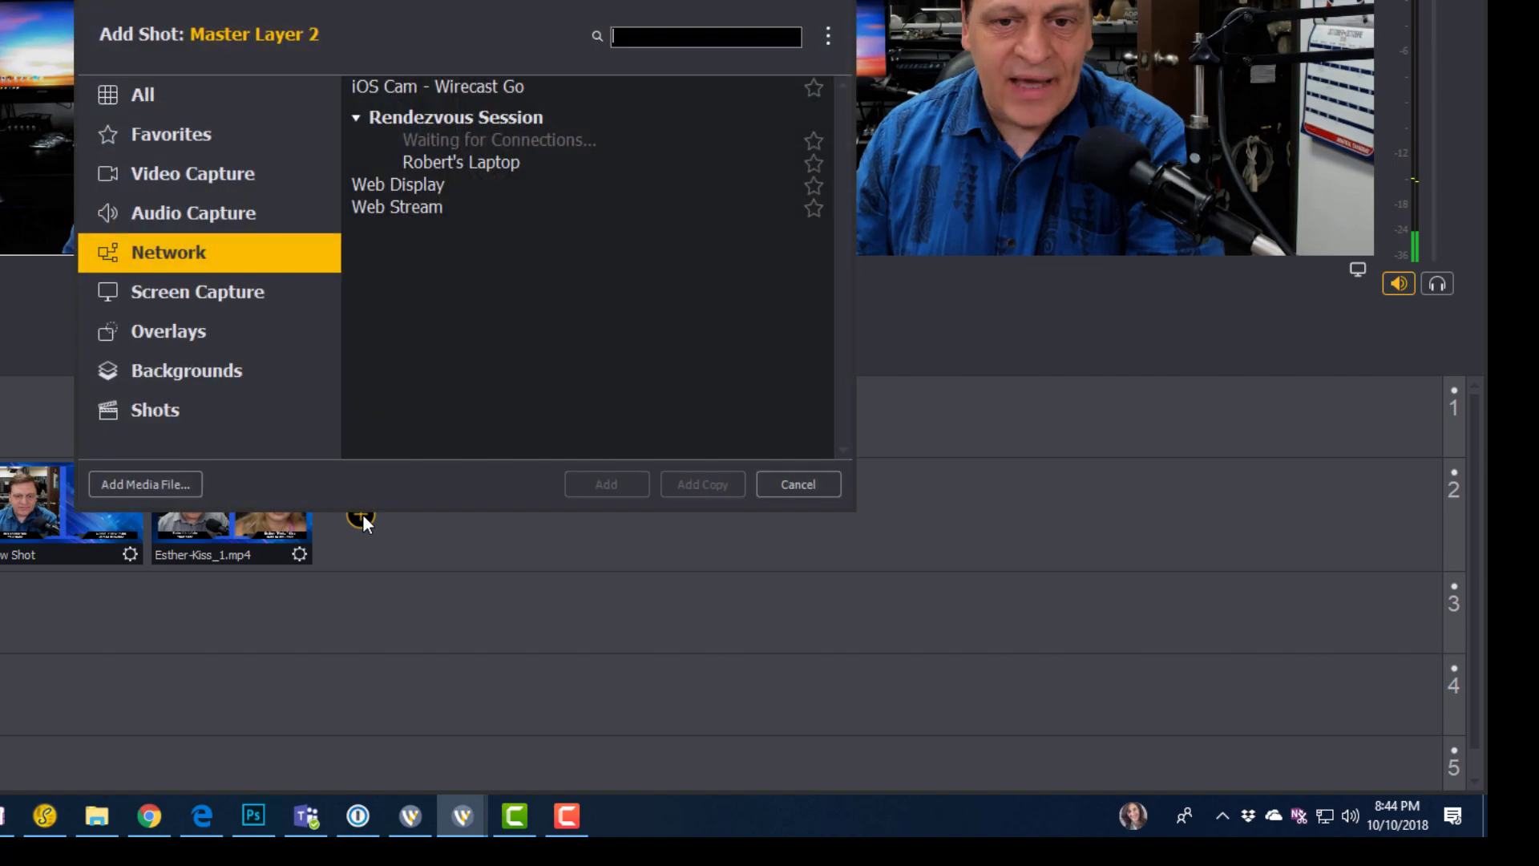
{"action": "left_click", "coordinate": [165, 410]}
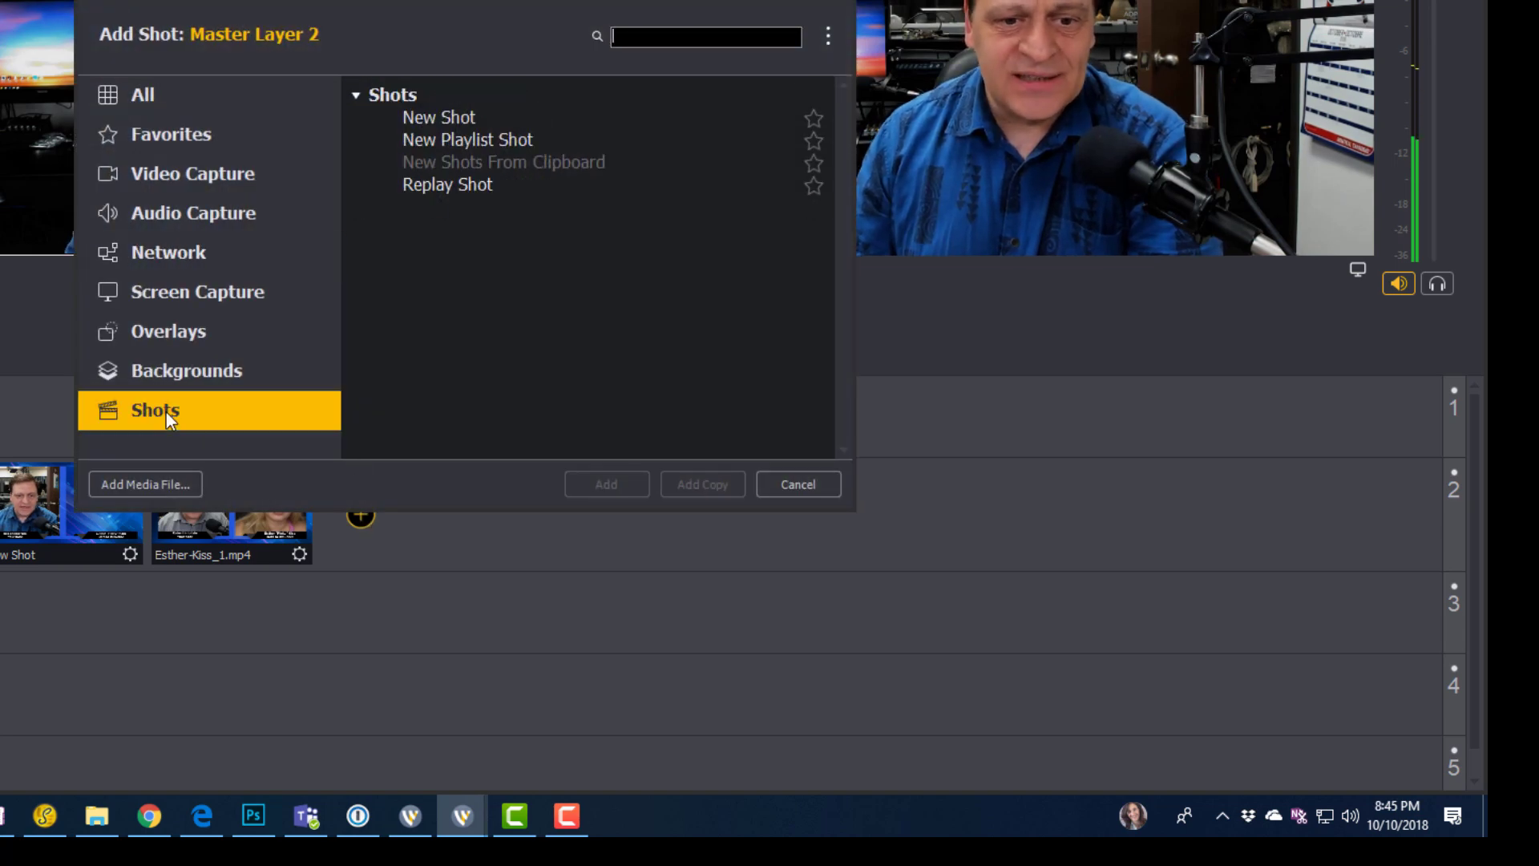
{"action": "left_click", "coordinate": [442, 117]}
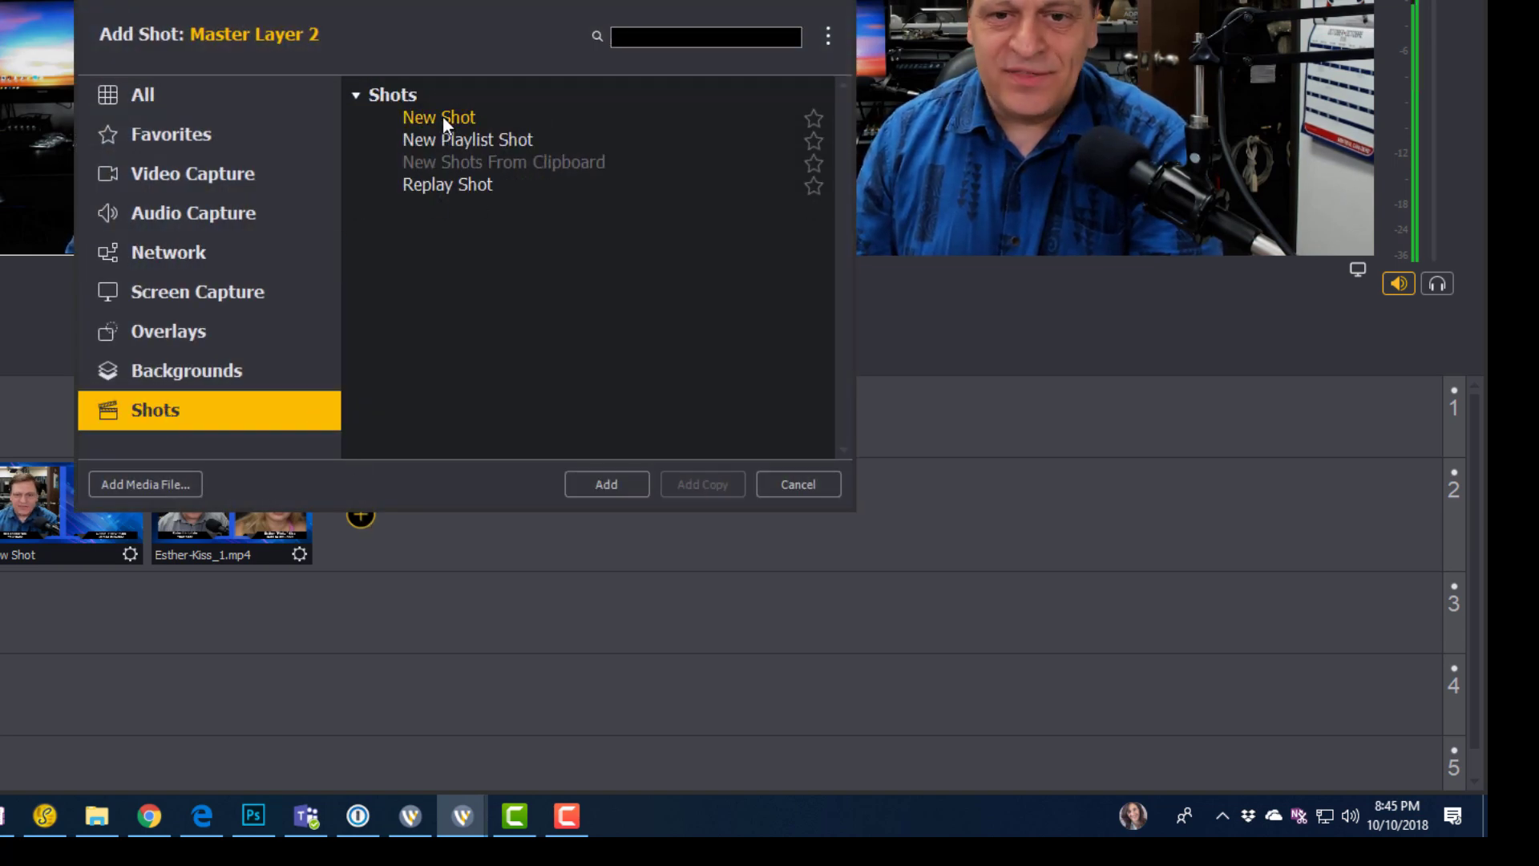
{"action": "left_click", "coordinate": [607, 483]}
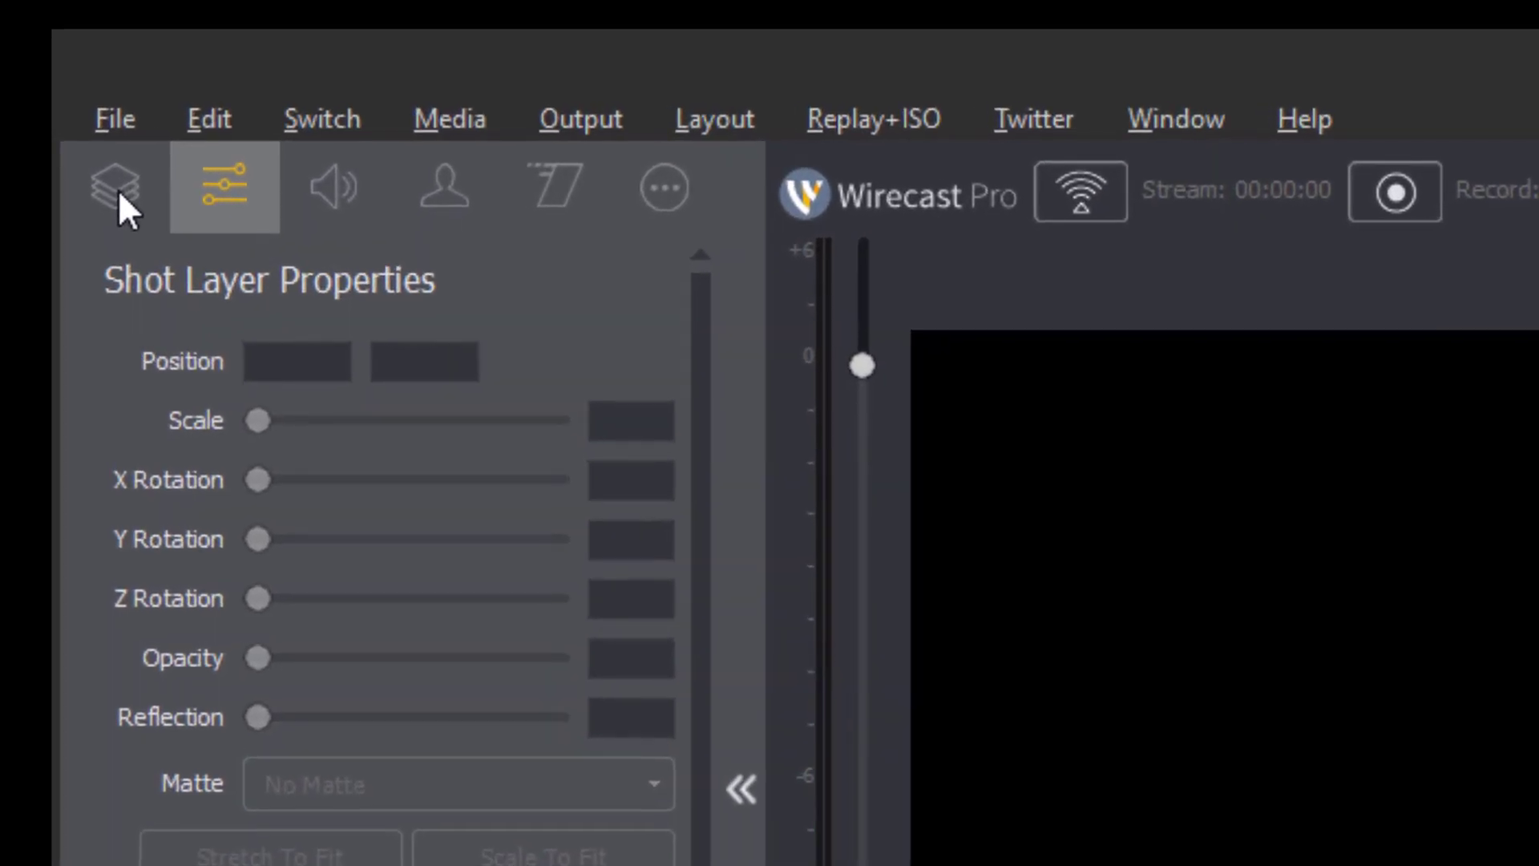
{"action": "left_click", "coordinate": [118, 189]}
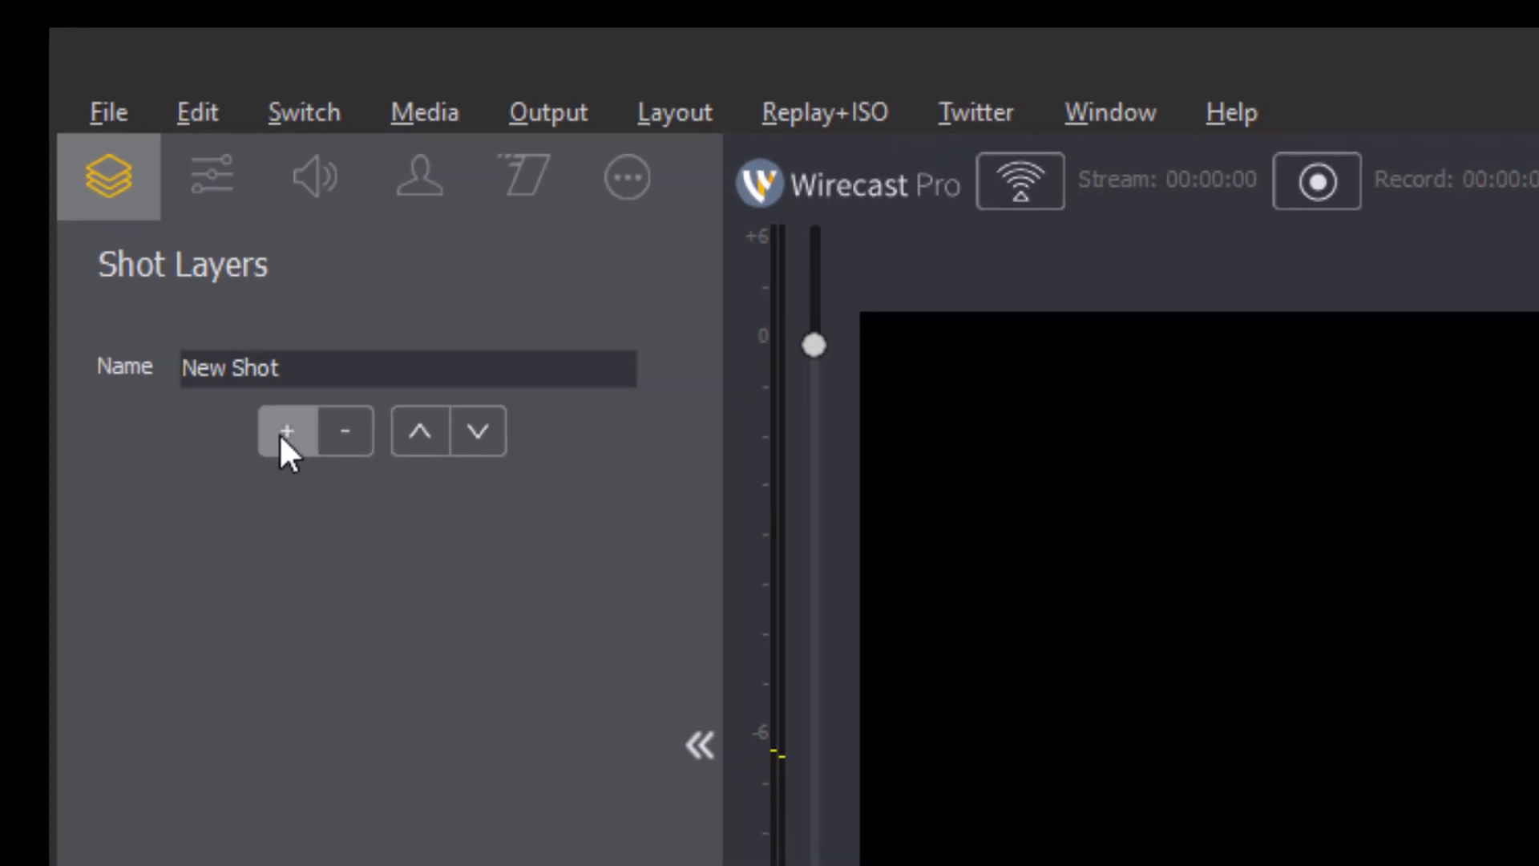
Step: Add the Logitech BRIO video capture camera as a layer of the New Shot
{"action": "left_click", "coordinate": [301, 457]}
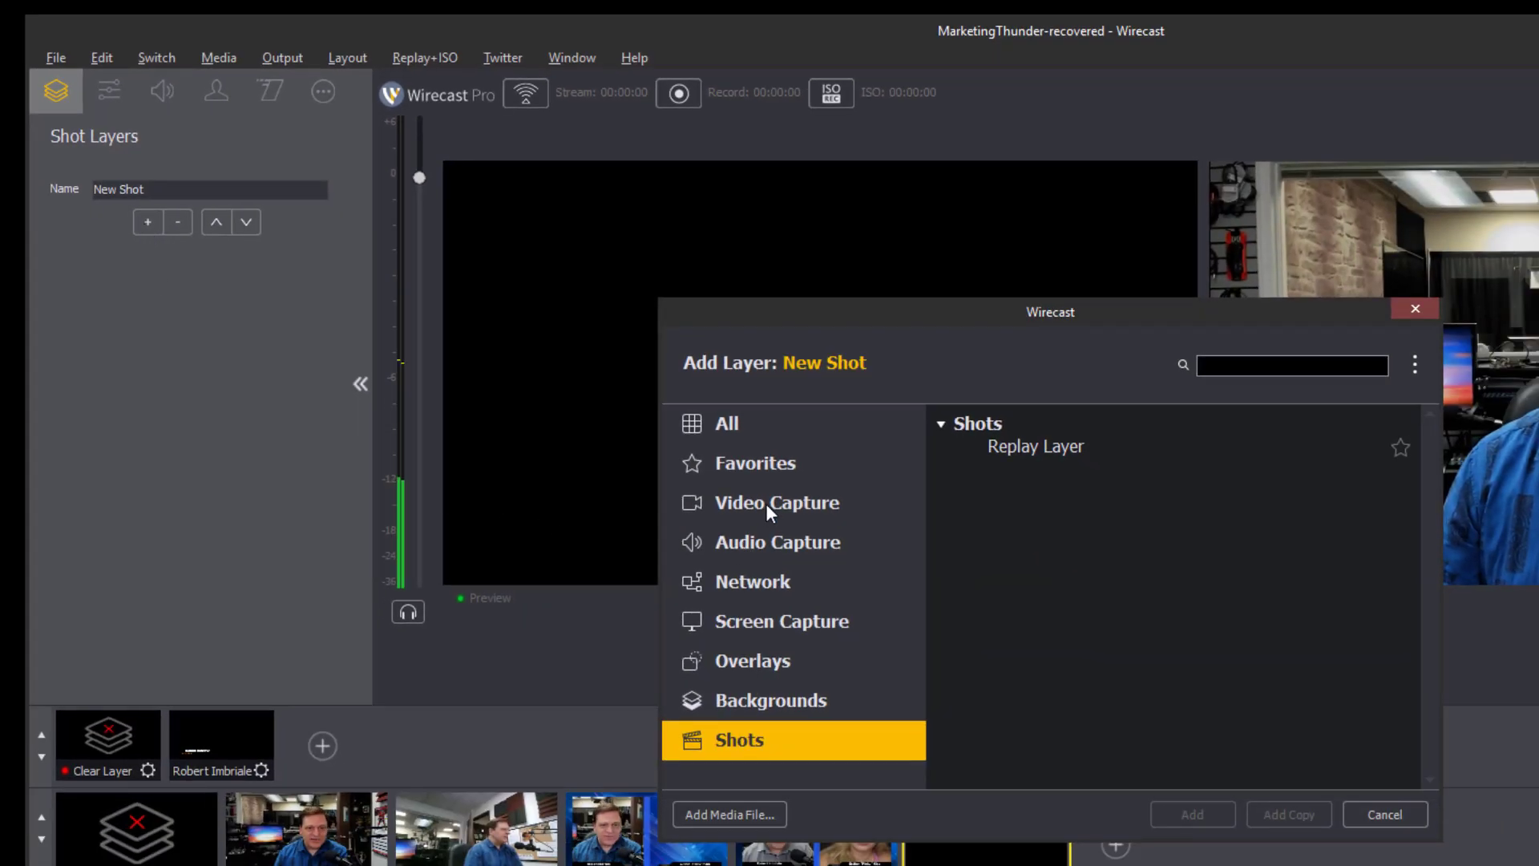
{"action": "left_click", "coordinate": [766, 510]}
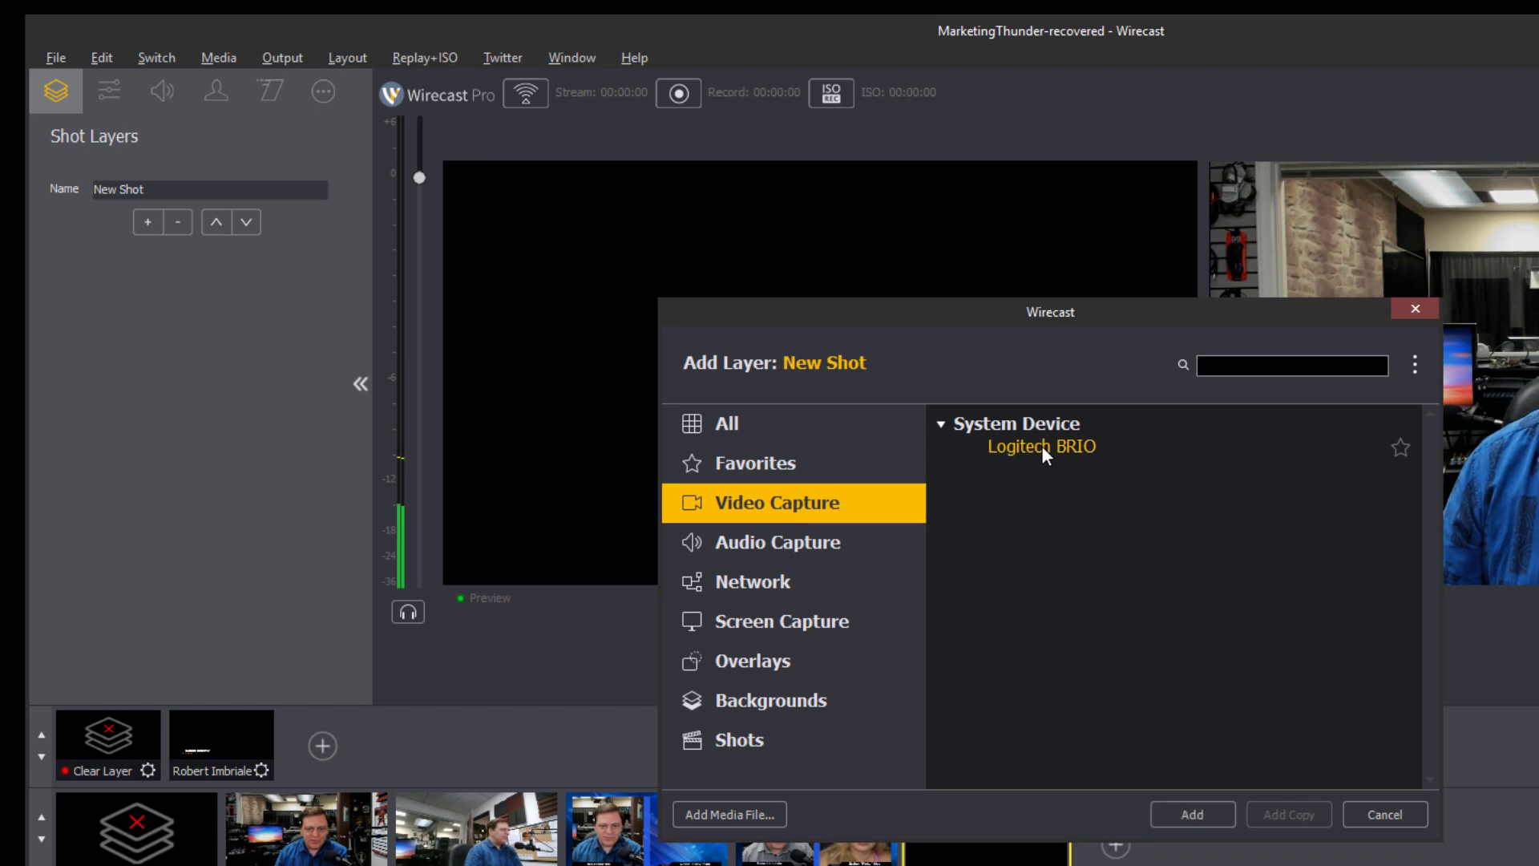
{"action": "left_click", "coordinate": [1191, 811]}
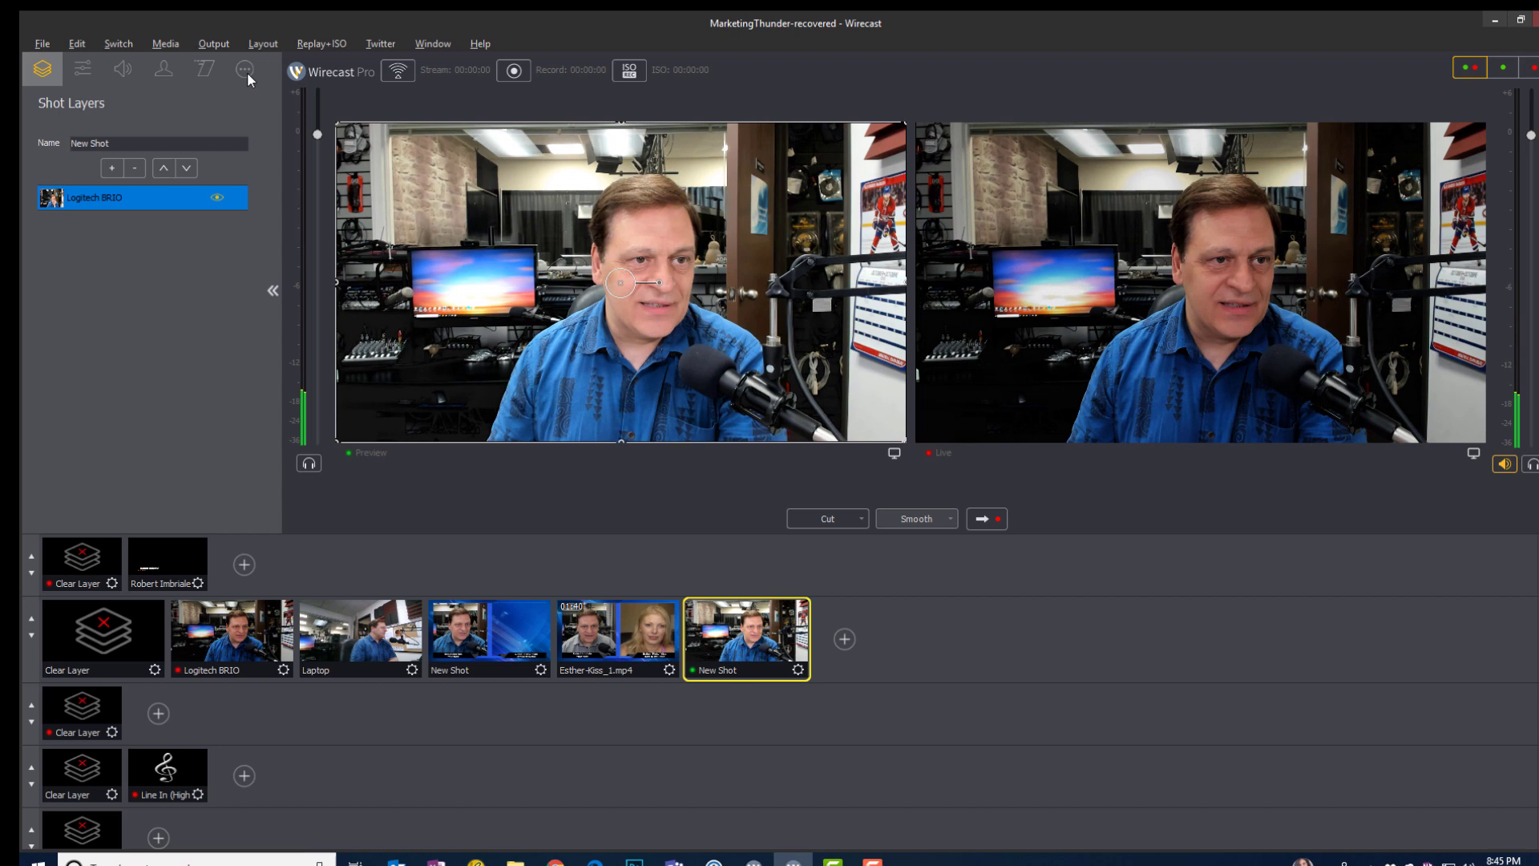
Step: Darken the camera layer to brightness -0.18 and raise its contrast slightly
{"action": "left_click", "coordinate": [93, 64]}
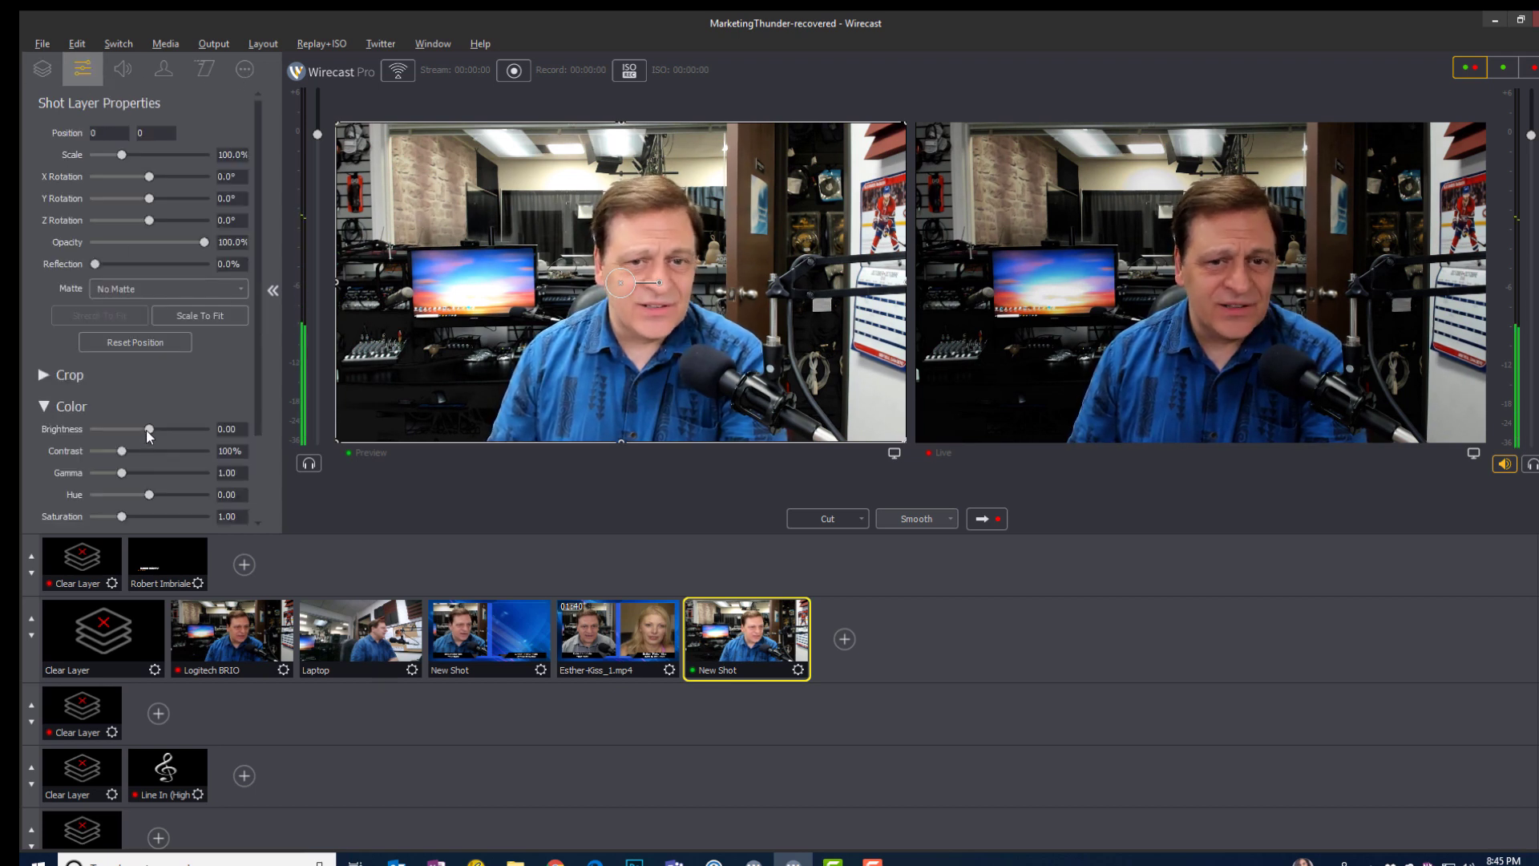
{"action": "left_click_drag", "start_coordinate": [148, 432], "coordinate": [117, 472]}
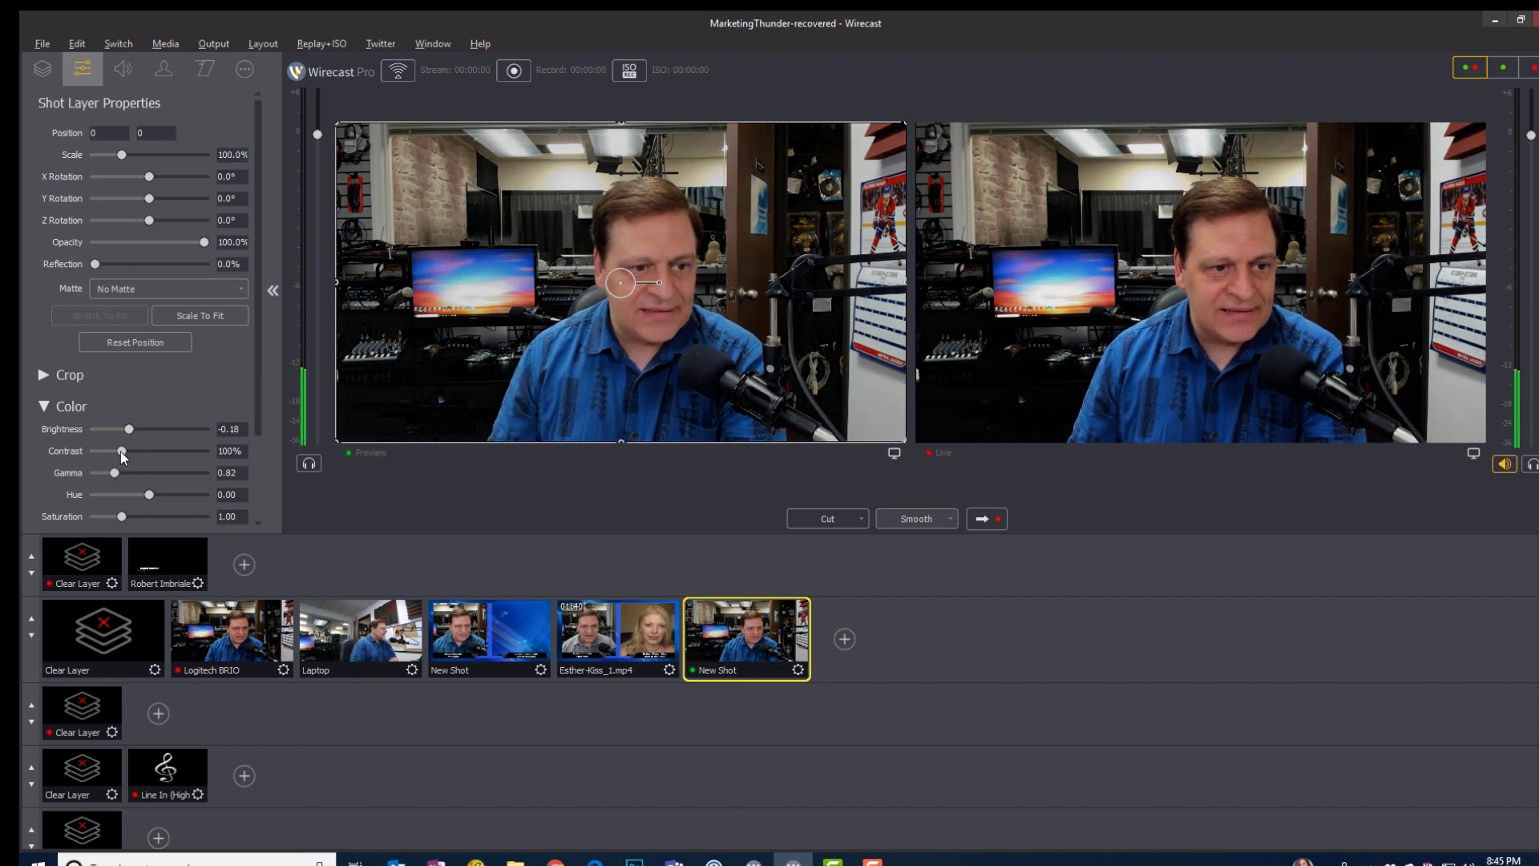
{"action": "left_click_drag", "start_coordinate": [120, 451], "coordinate": [126, 452]}
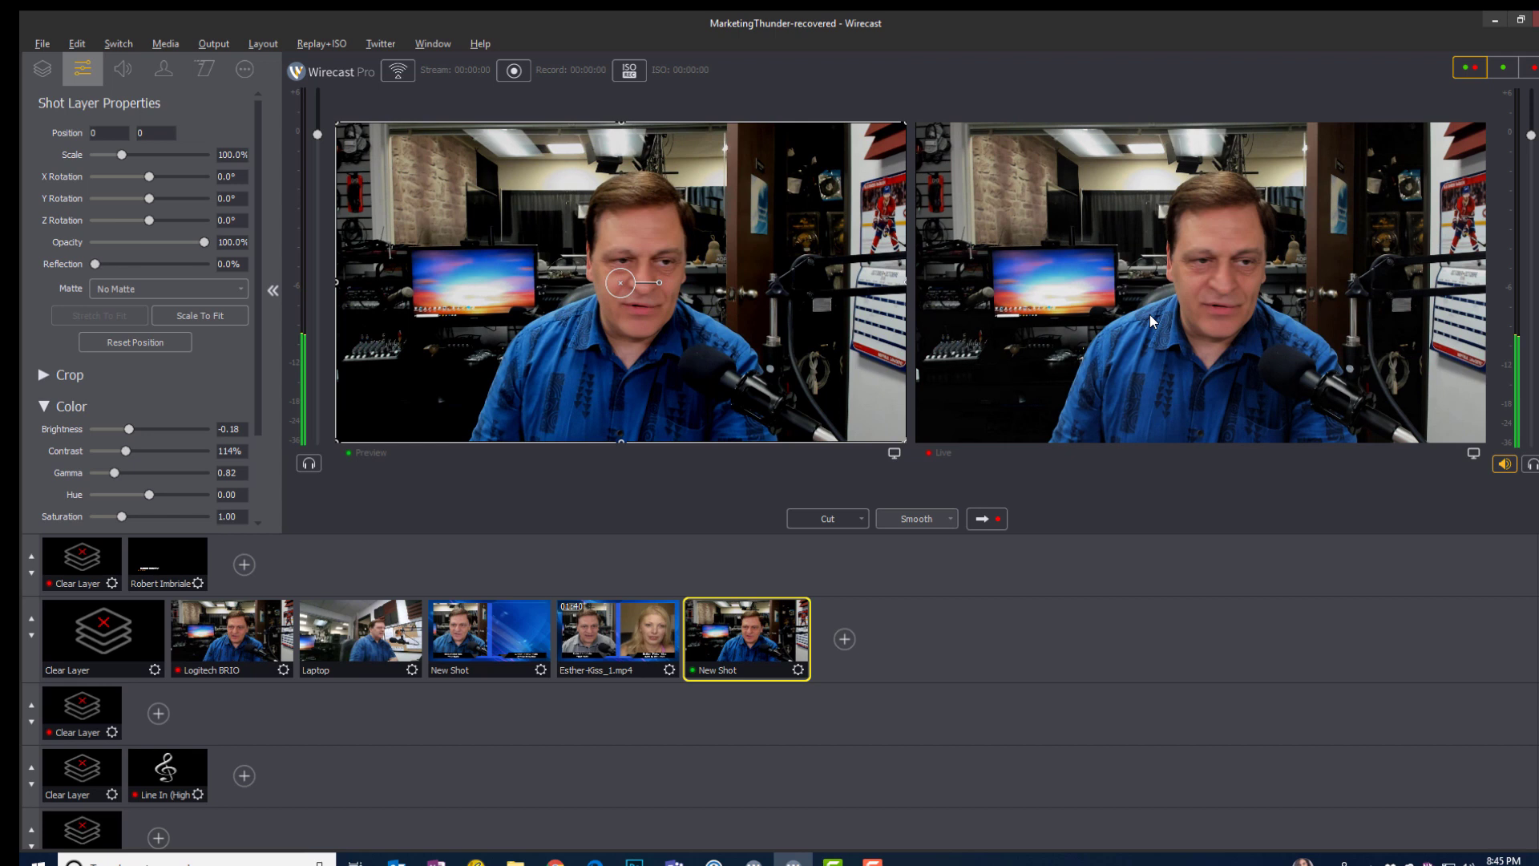
{"action": "left_click", "coordinate": [43, 68]}
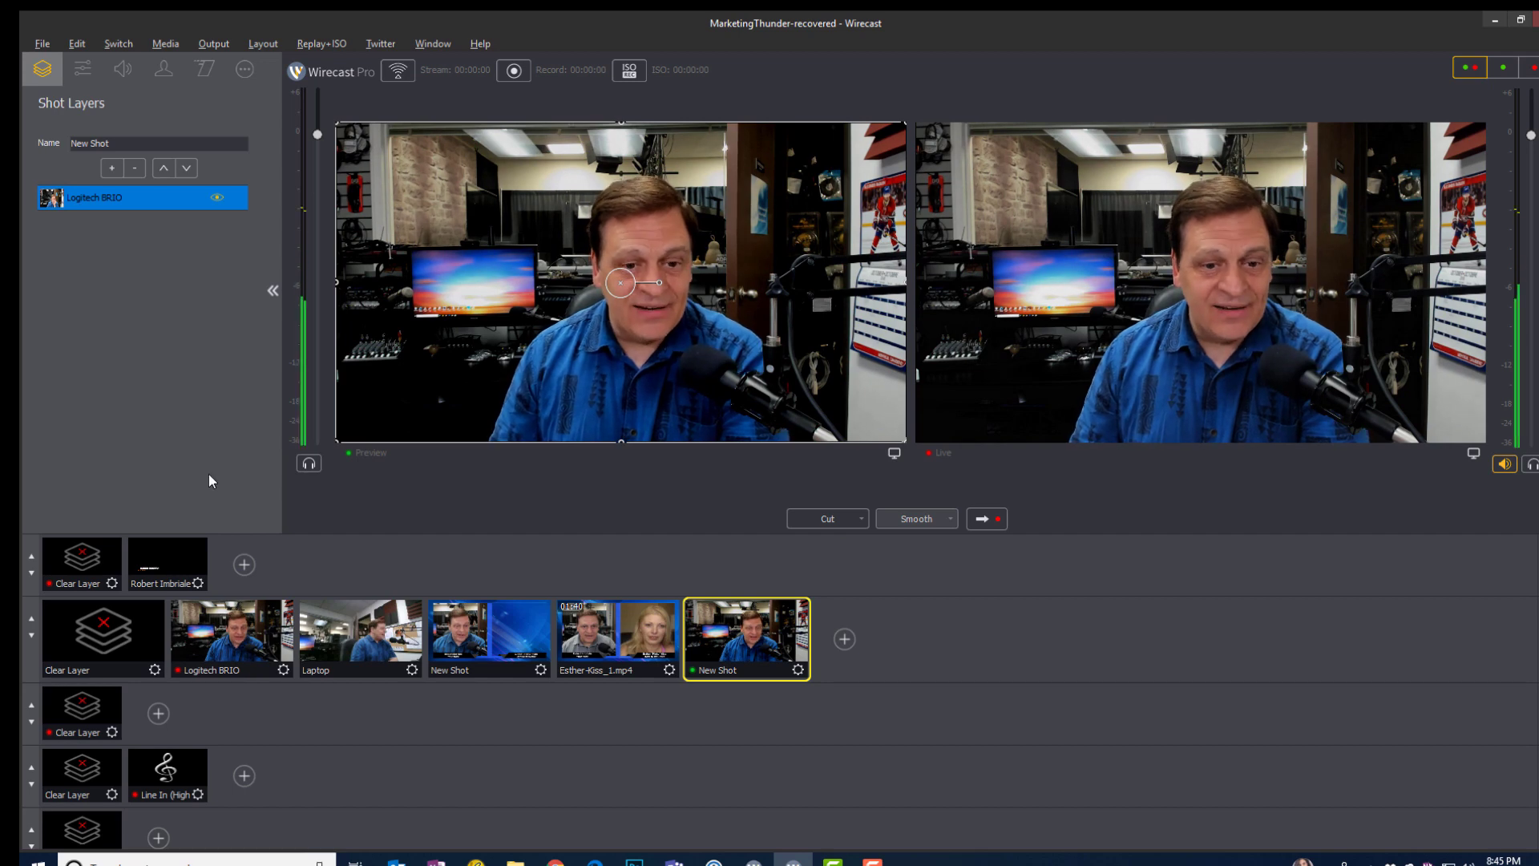
{"action": "double_click", "coordinate": [491, 643]}
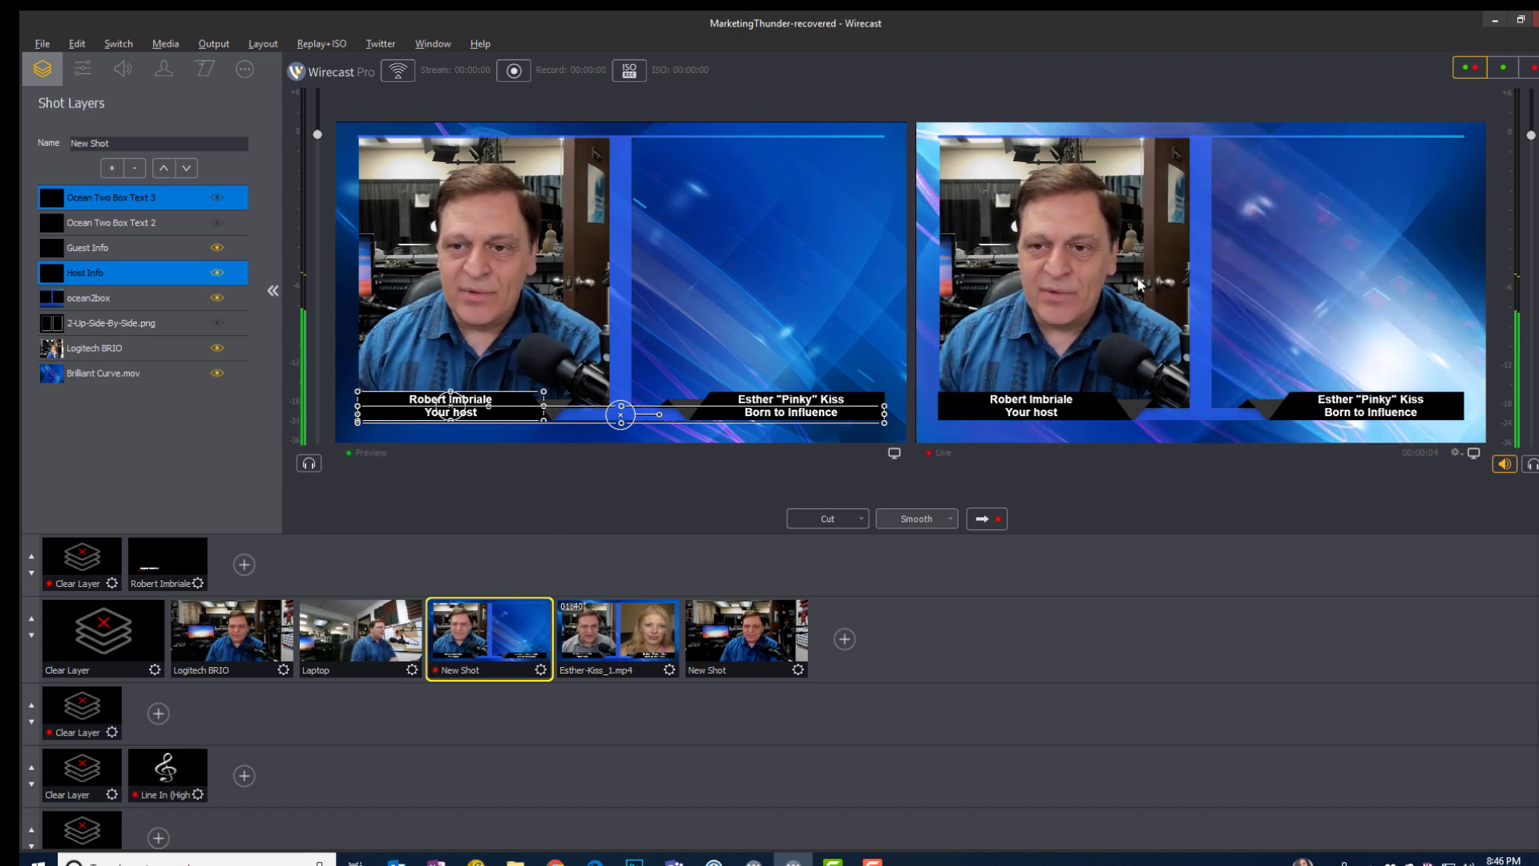
{"action": "left_click", "coordinate": [751, 645]}
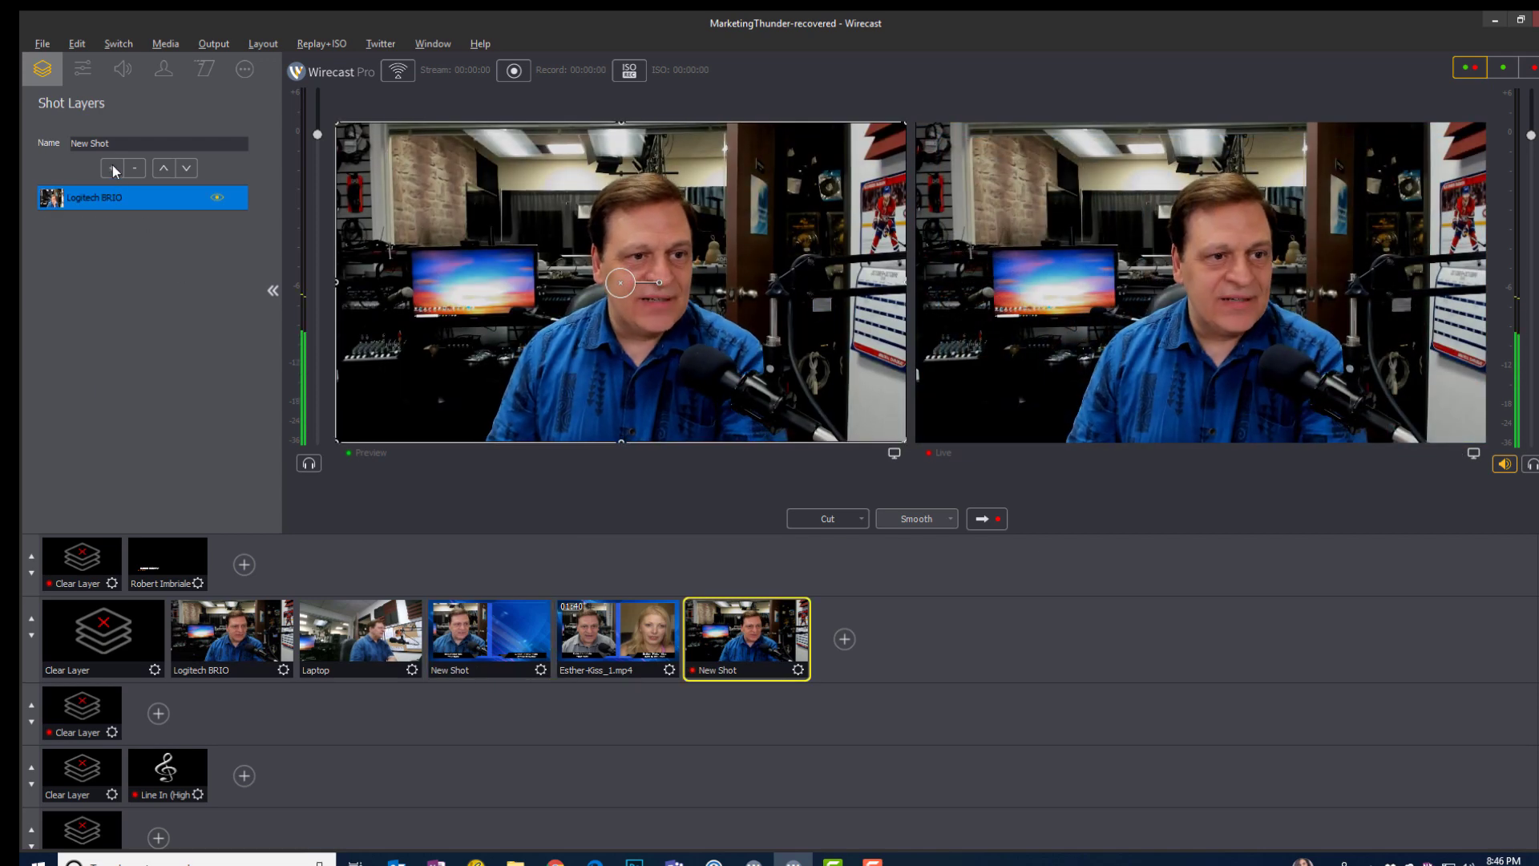
Step: Add Brilliant Curve.mov from the Video > Demo folder as a media layer of the New Shot
{"action": "left_click", "coordinate": [112, 167]}
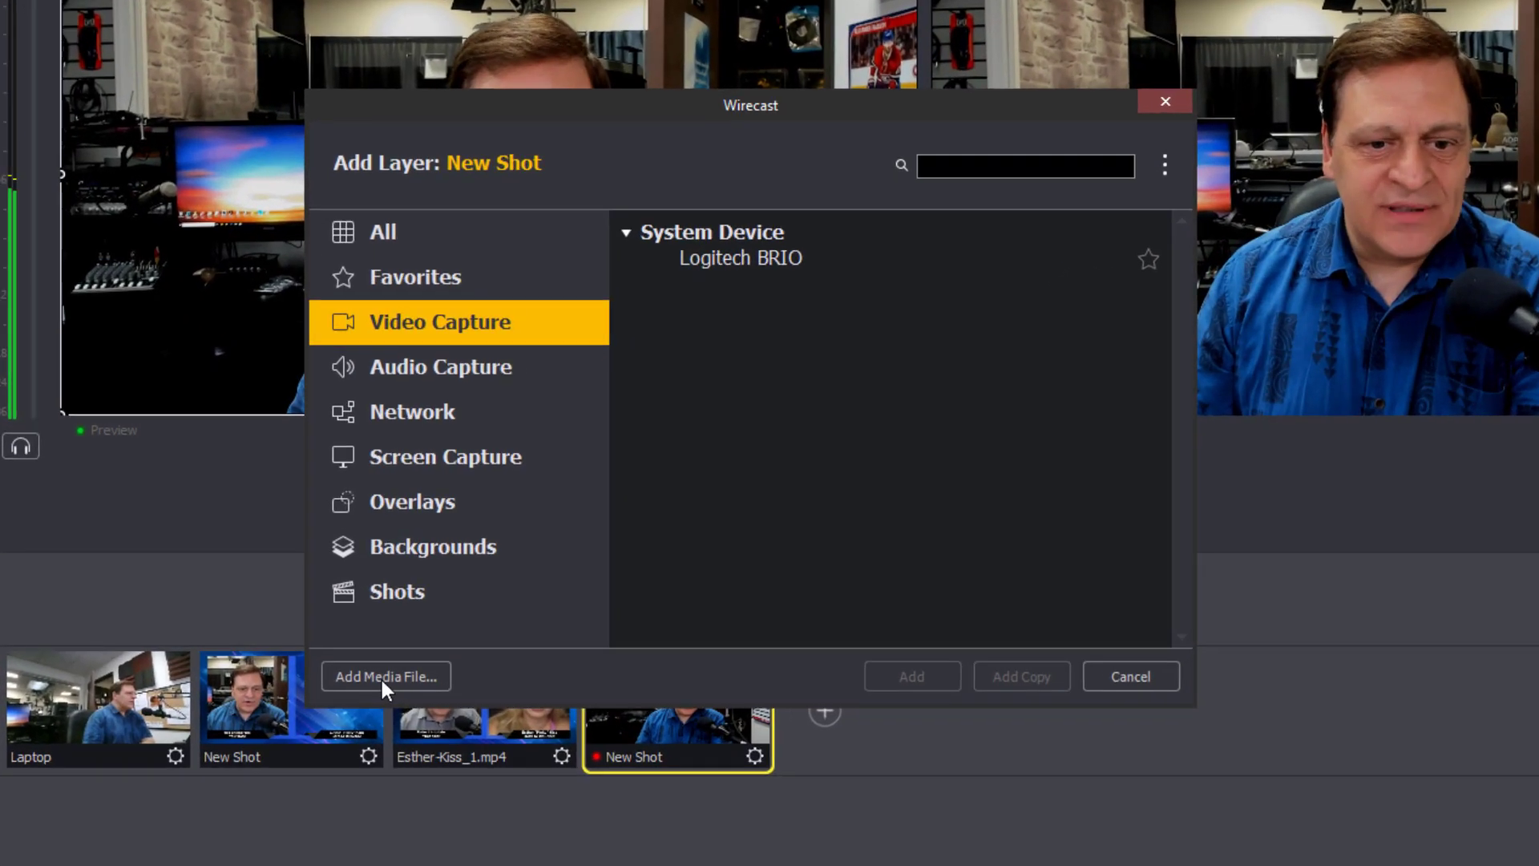
{"action": "left_click", "coordinate": [497, 635]}
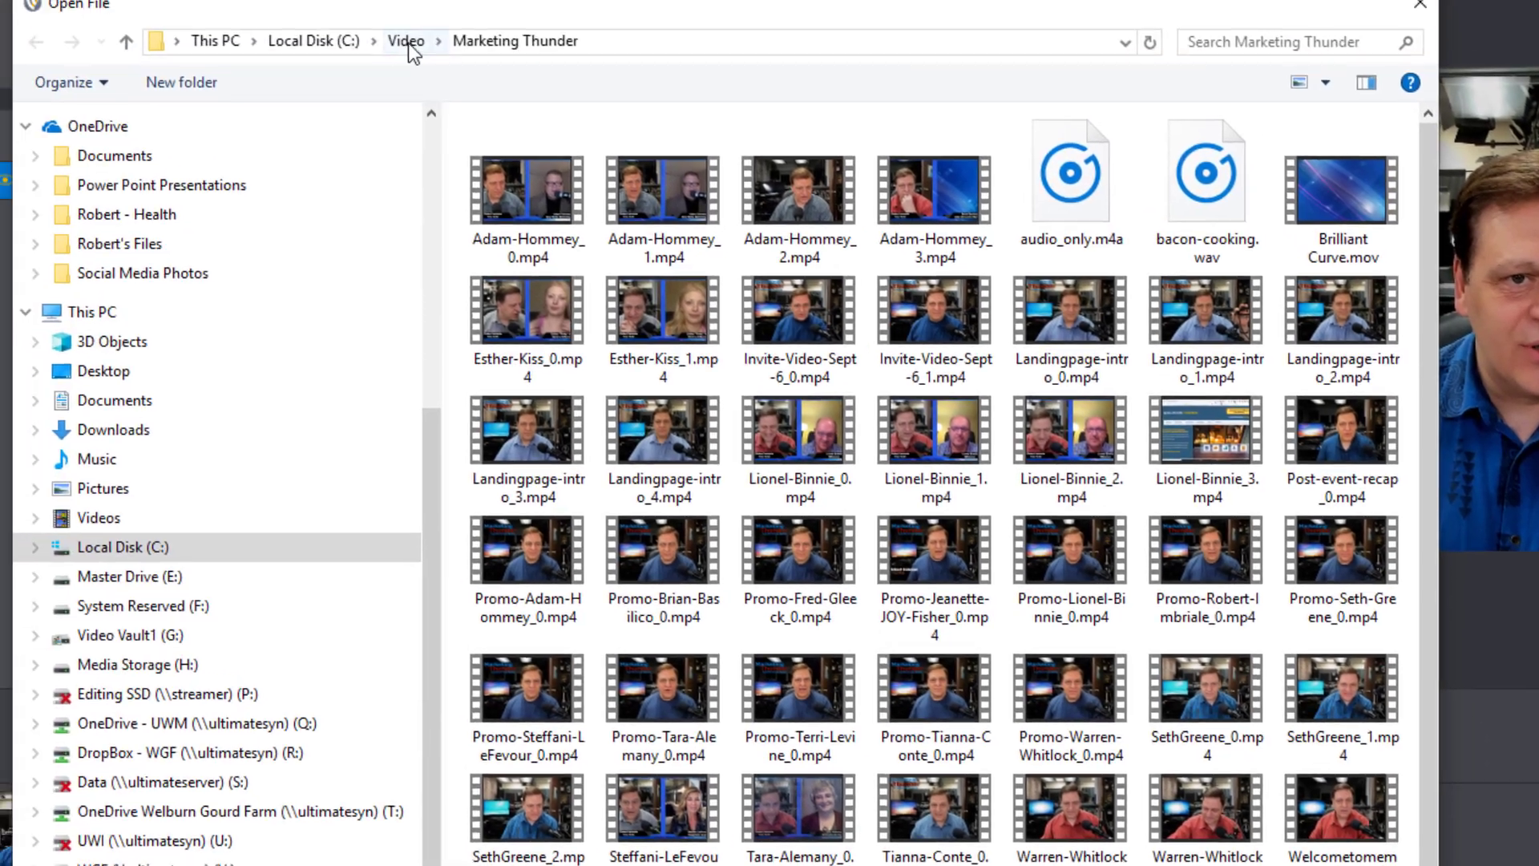
{"action": "left_click", "coordinate": [412, 45]}
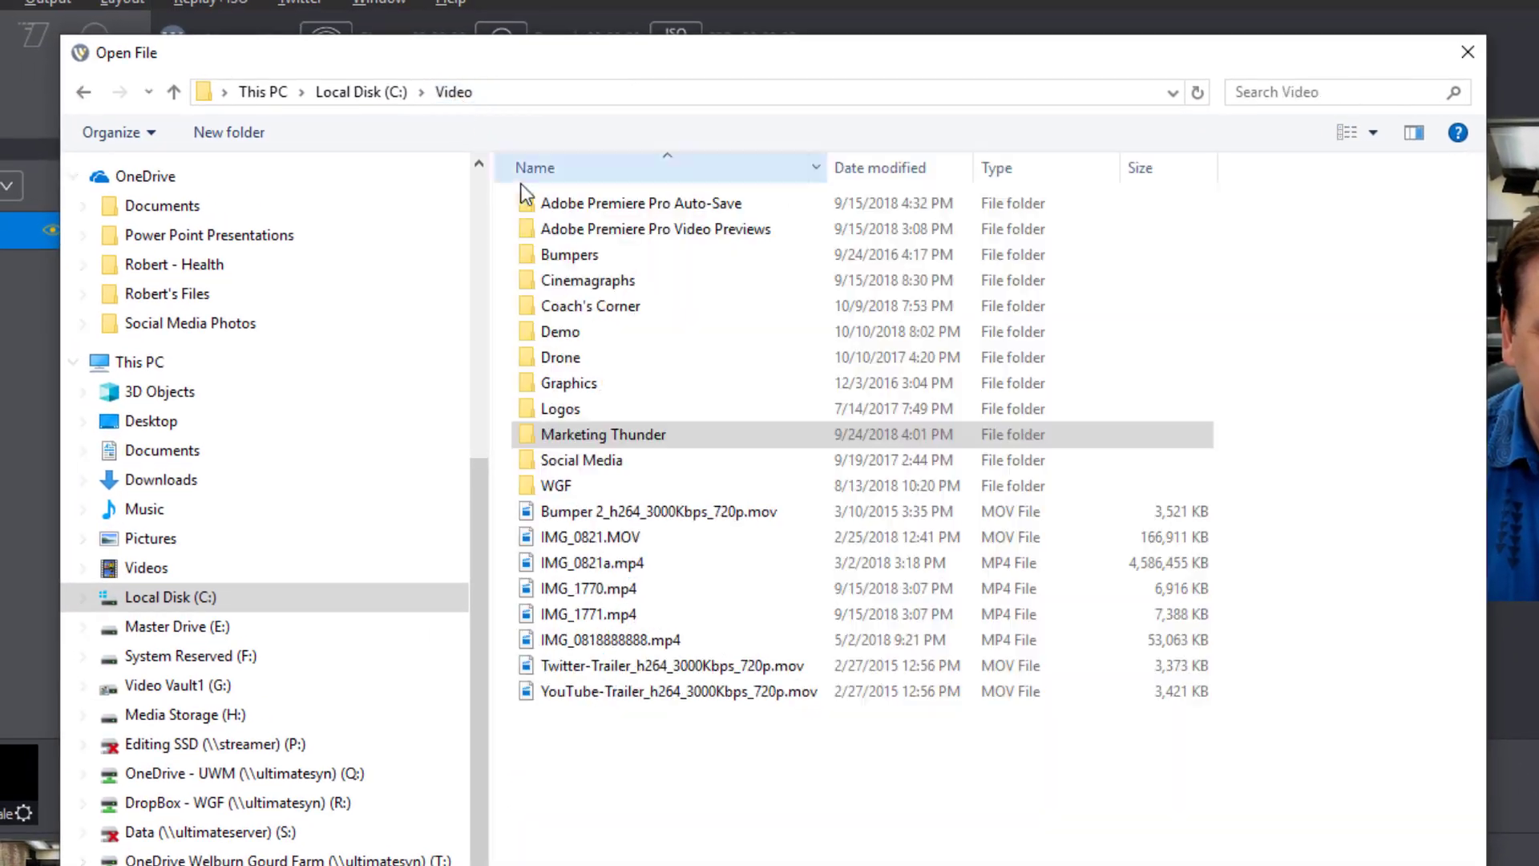
{"action": "double_click", "coordinate": [532, 331]}
{"action": "left_click_drag", "start_coordinate": [608, 72], "coordinate": [652, 59]}
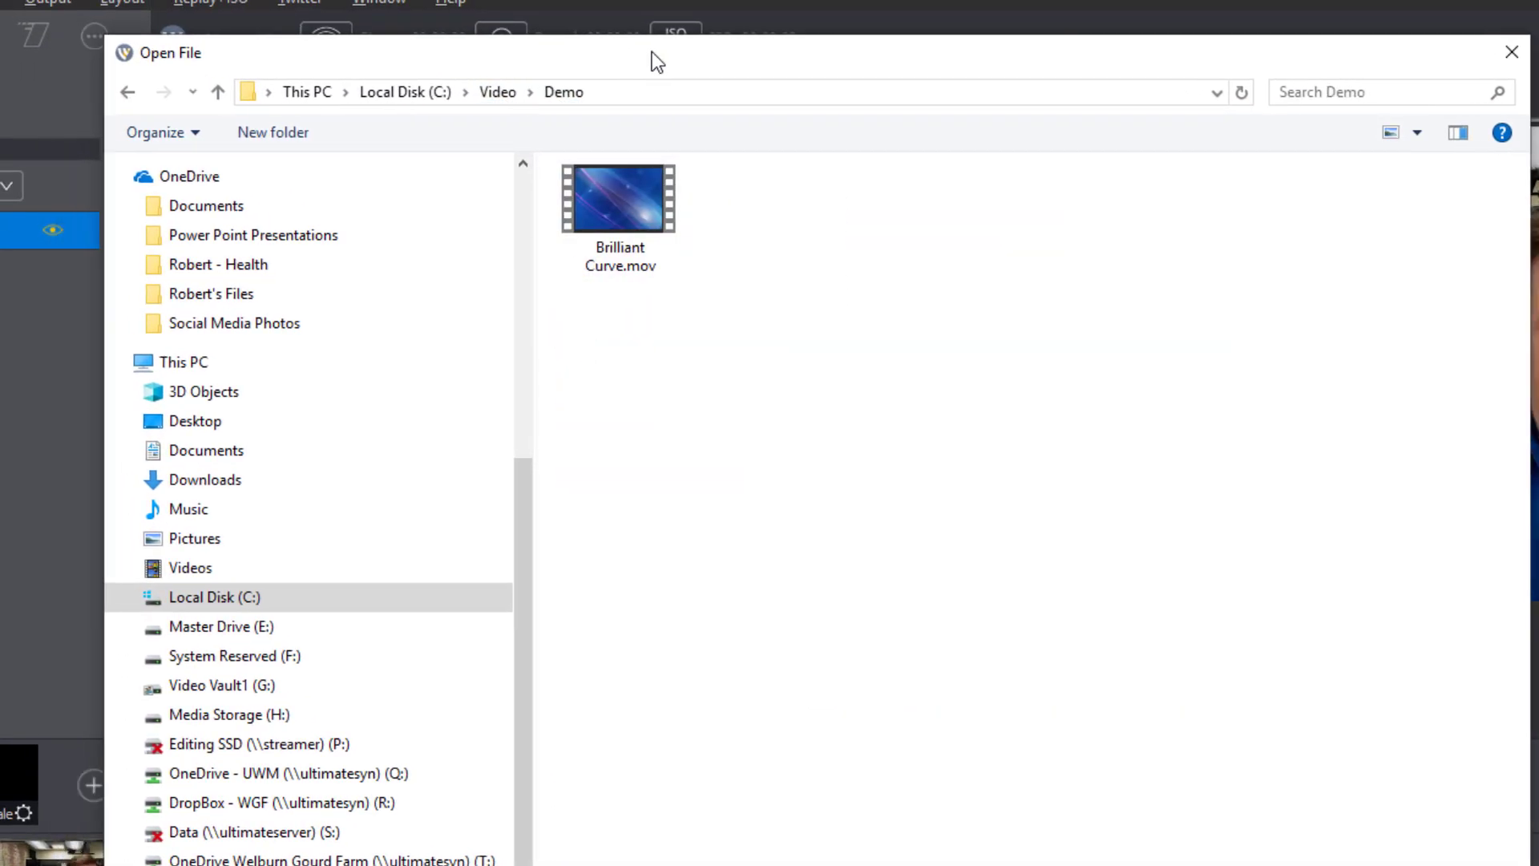
{"action": "left_click", "coordinate": [632, 213]}
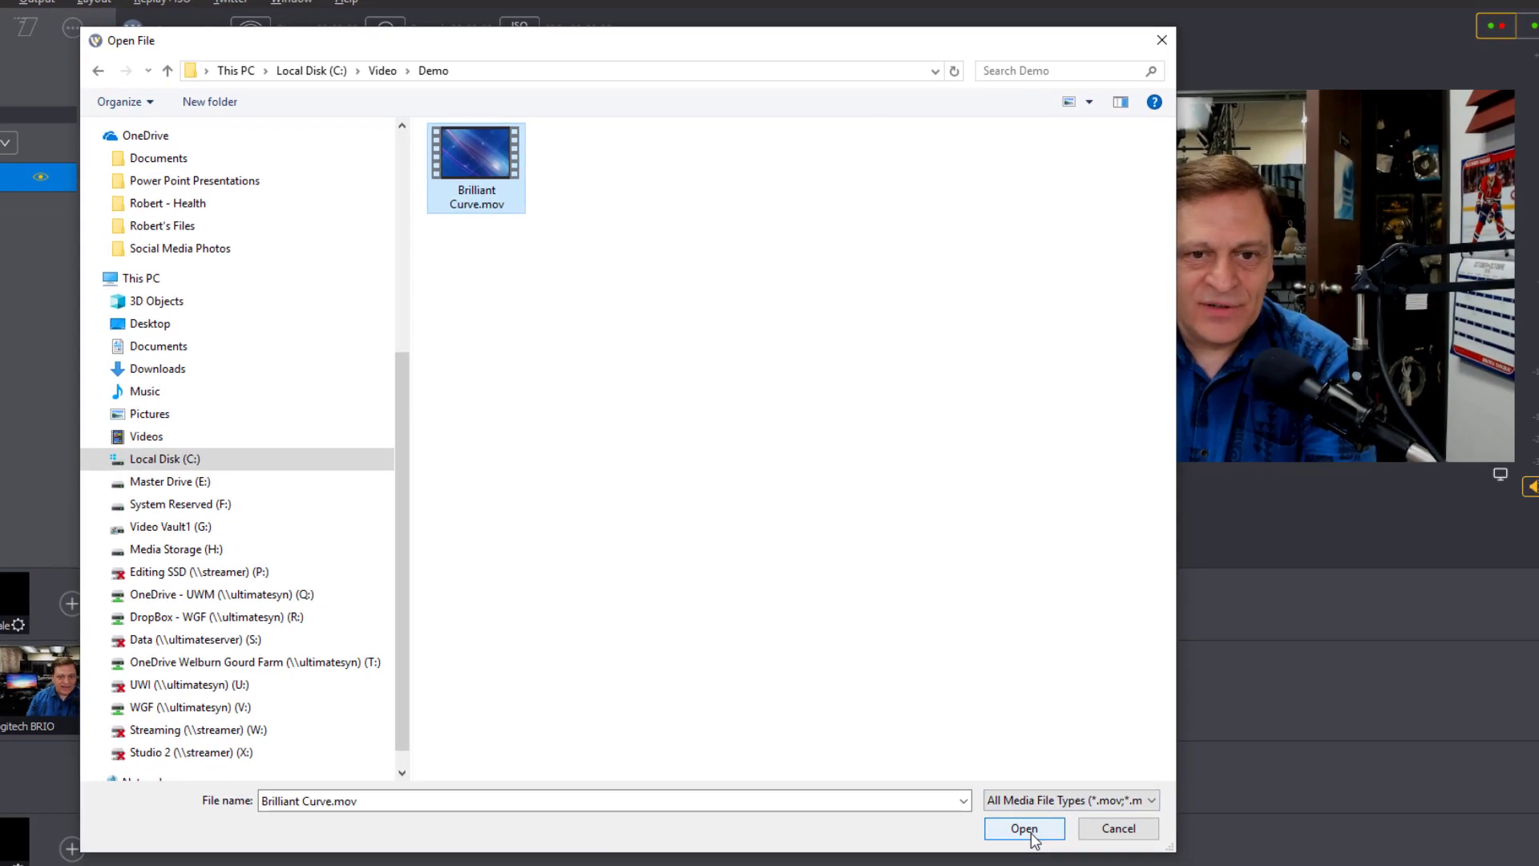
{"action": "left_click", "coordinate": [1024, 829]}
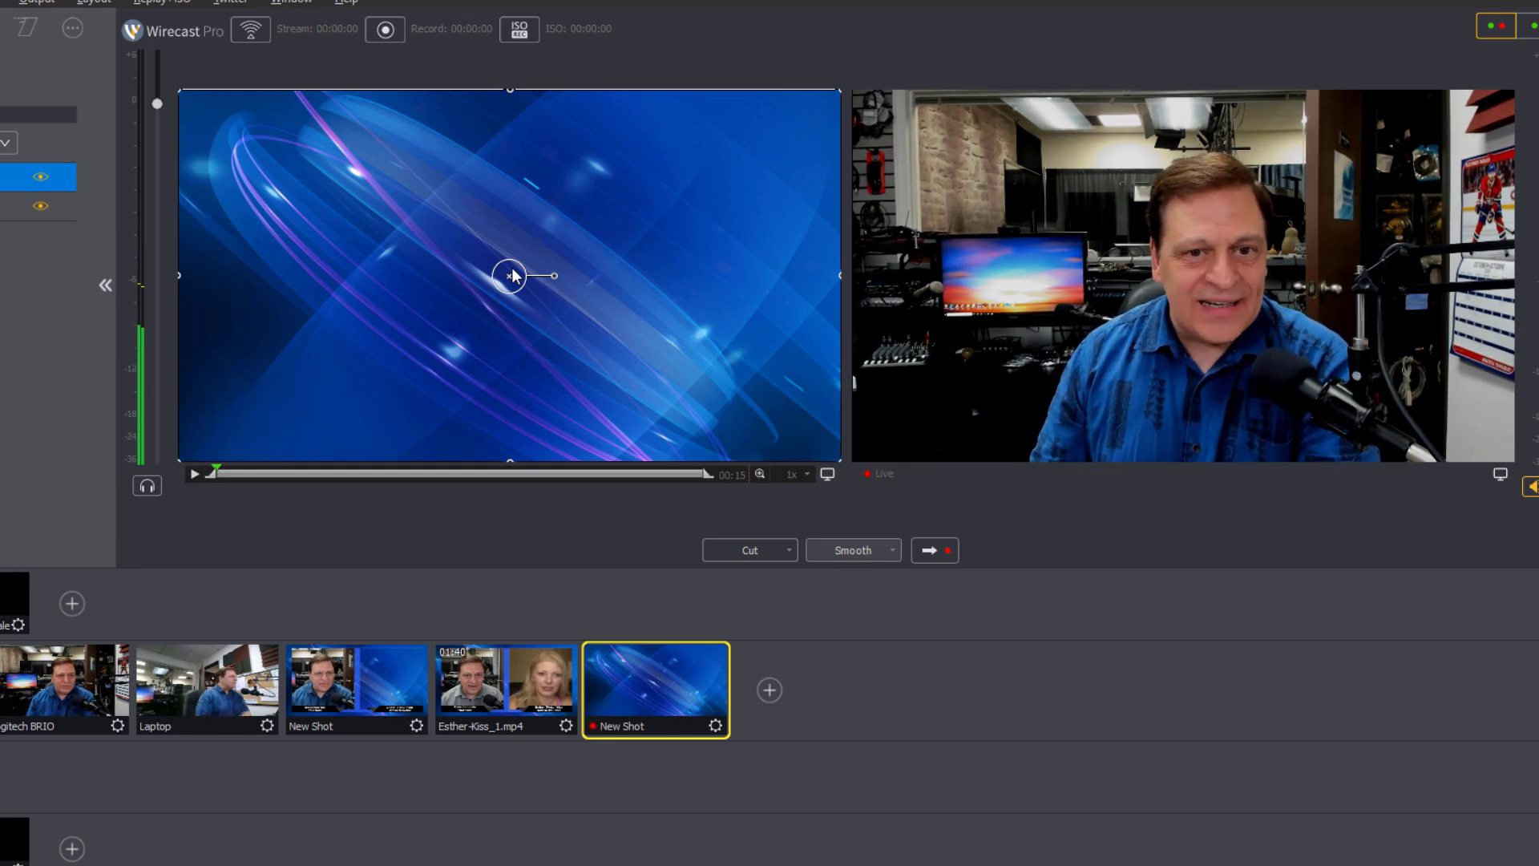
Step: Move the Brilliant Curve.mov layer down below the Logitech BRIO layer
{"action": "left_click", "coordinate": [921, 558]}
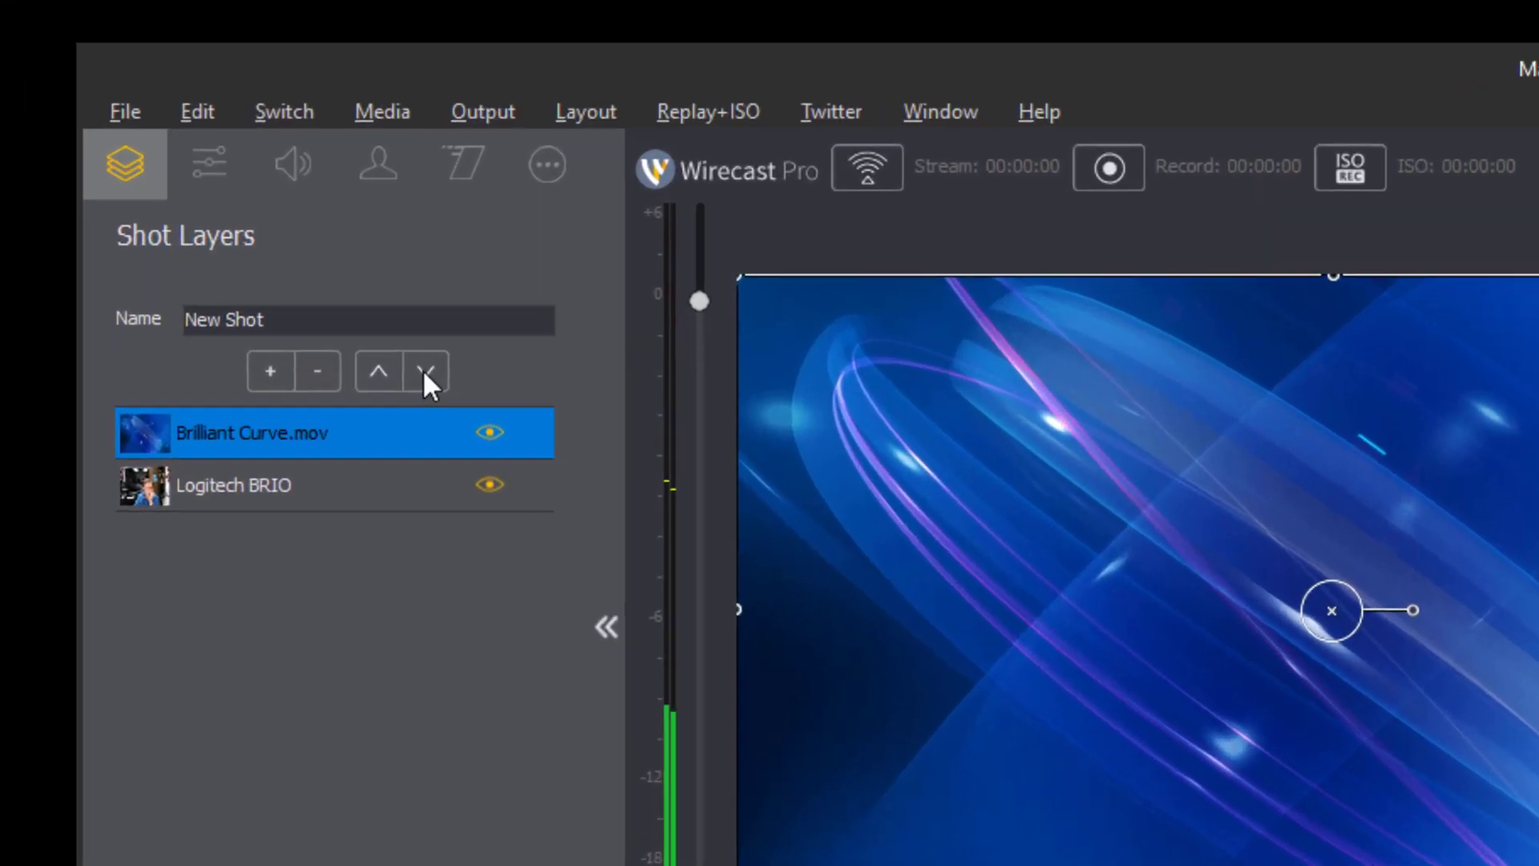
{"action": "left_click", "coordinate": [425, 373]}
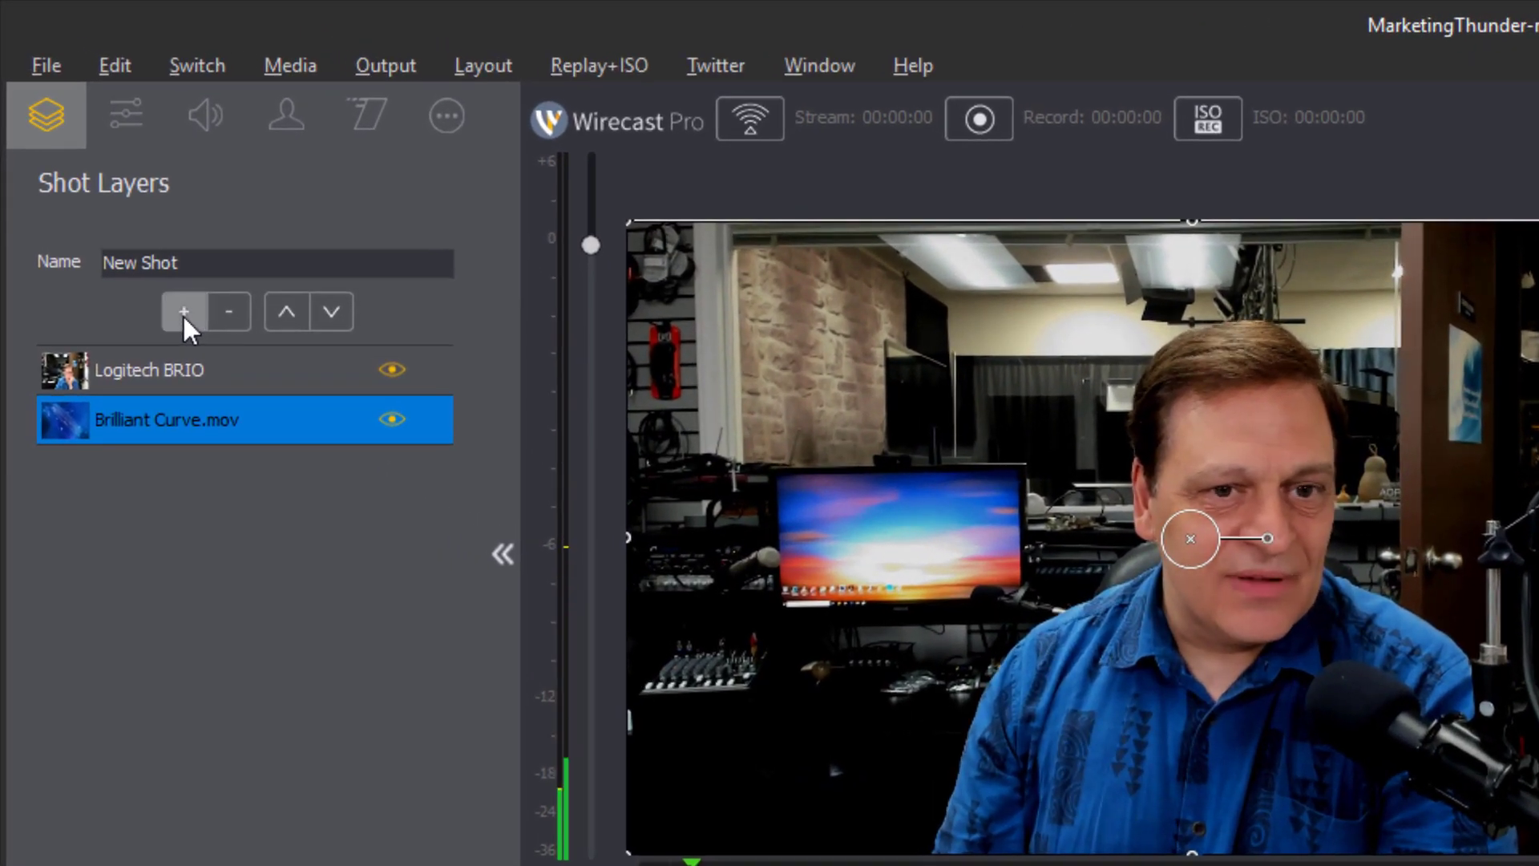
Step: Add a Title overlay layer using the Ocean Two Box template to the New Shot
{"action": "left_click", "coordinate": [185, 316]}
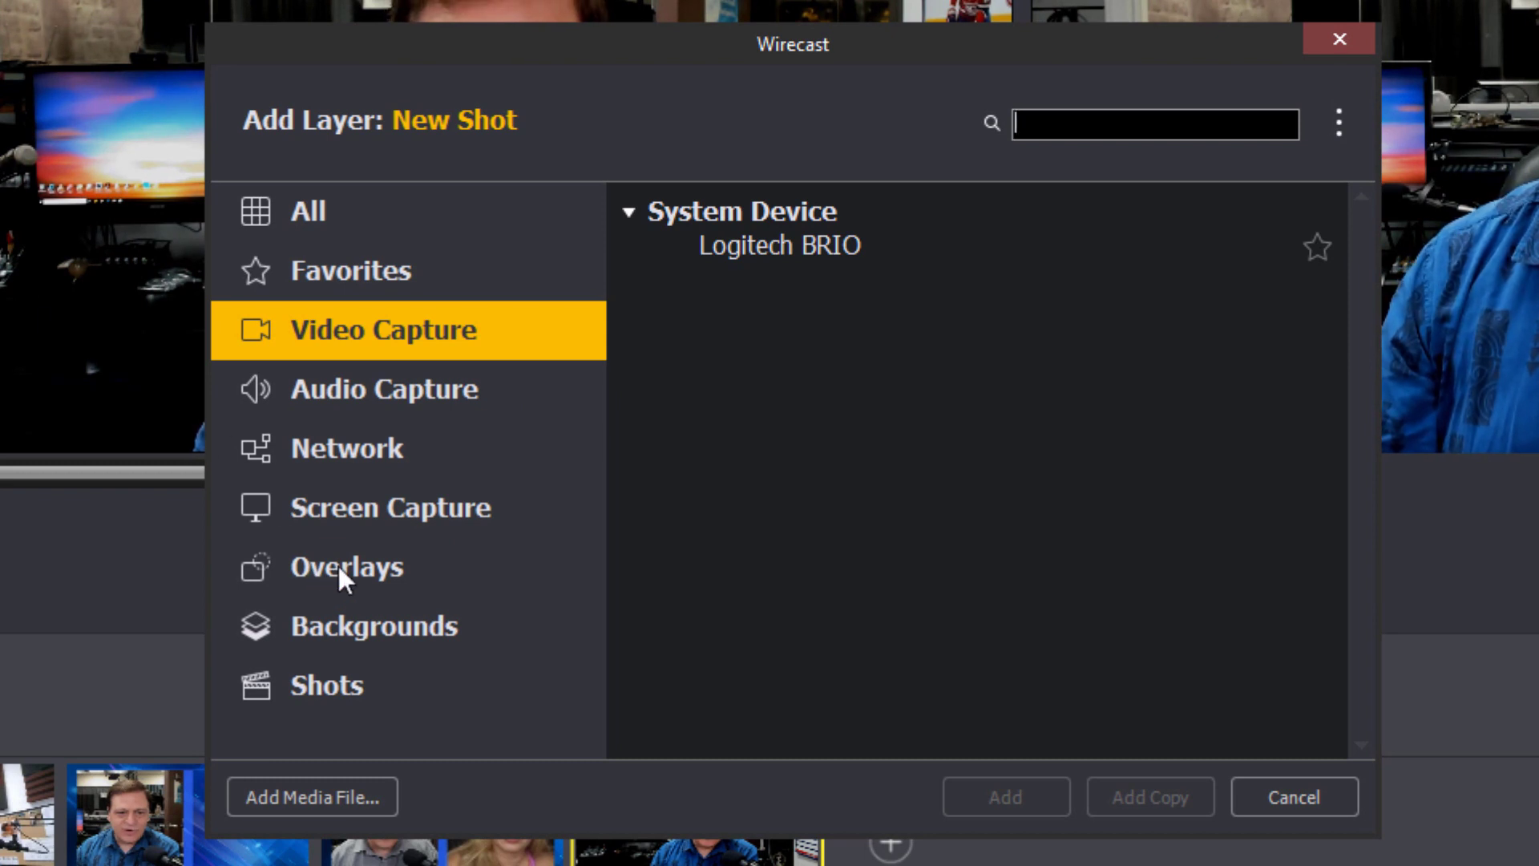
{"action": "left_click", "coordinate": [338, 566]}
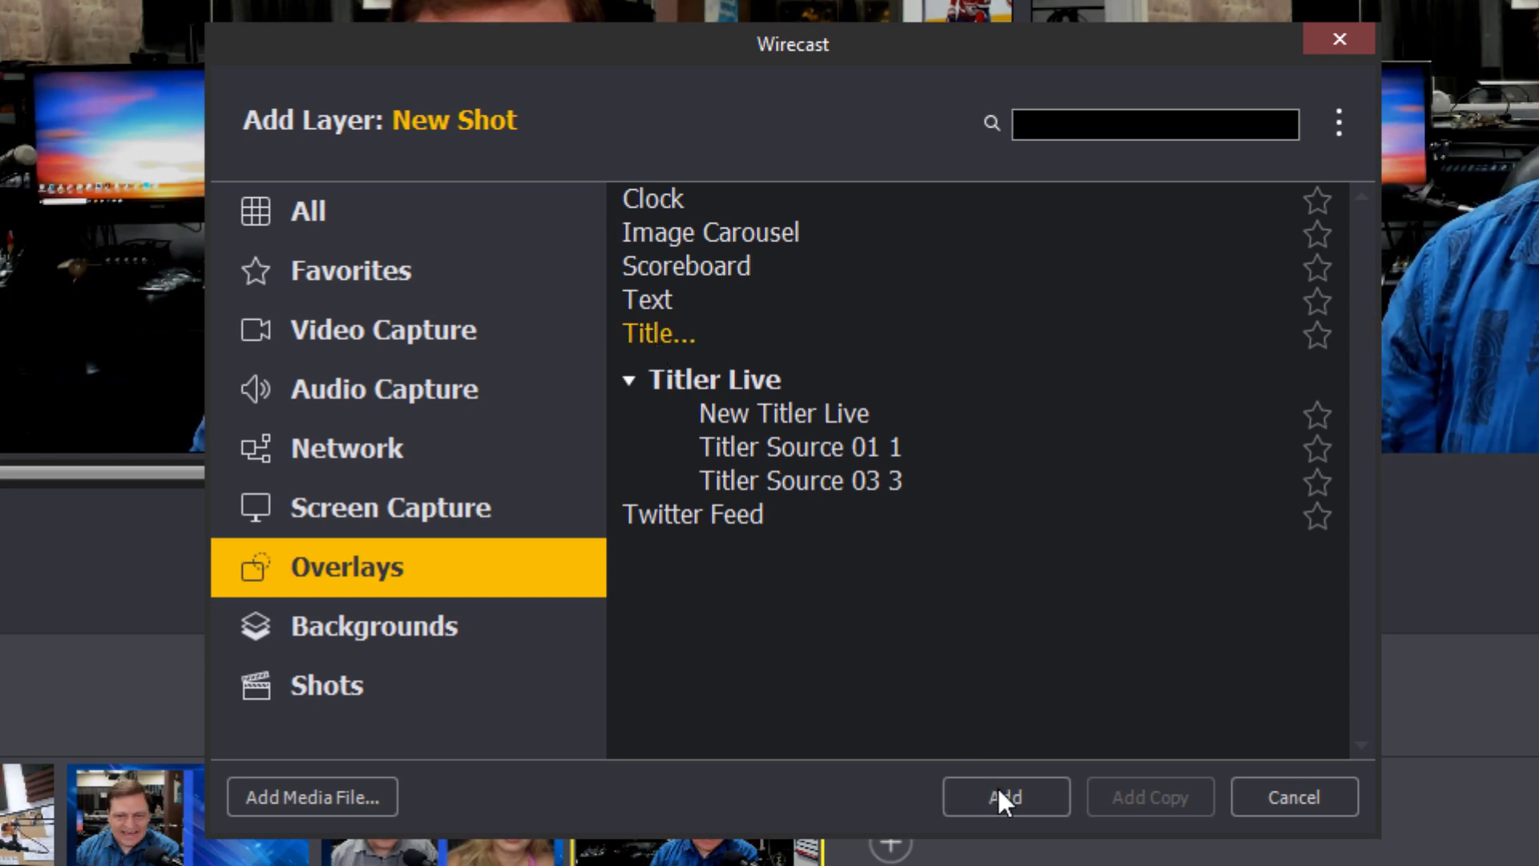
{"action": "left_click", "coordinate": [998, 790]}
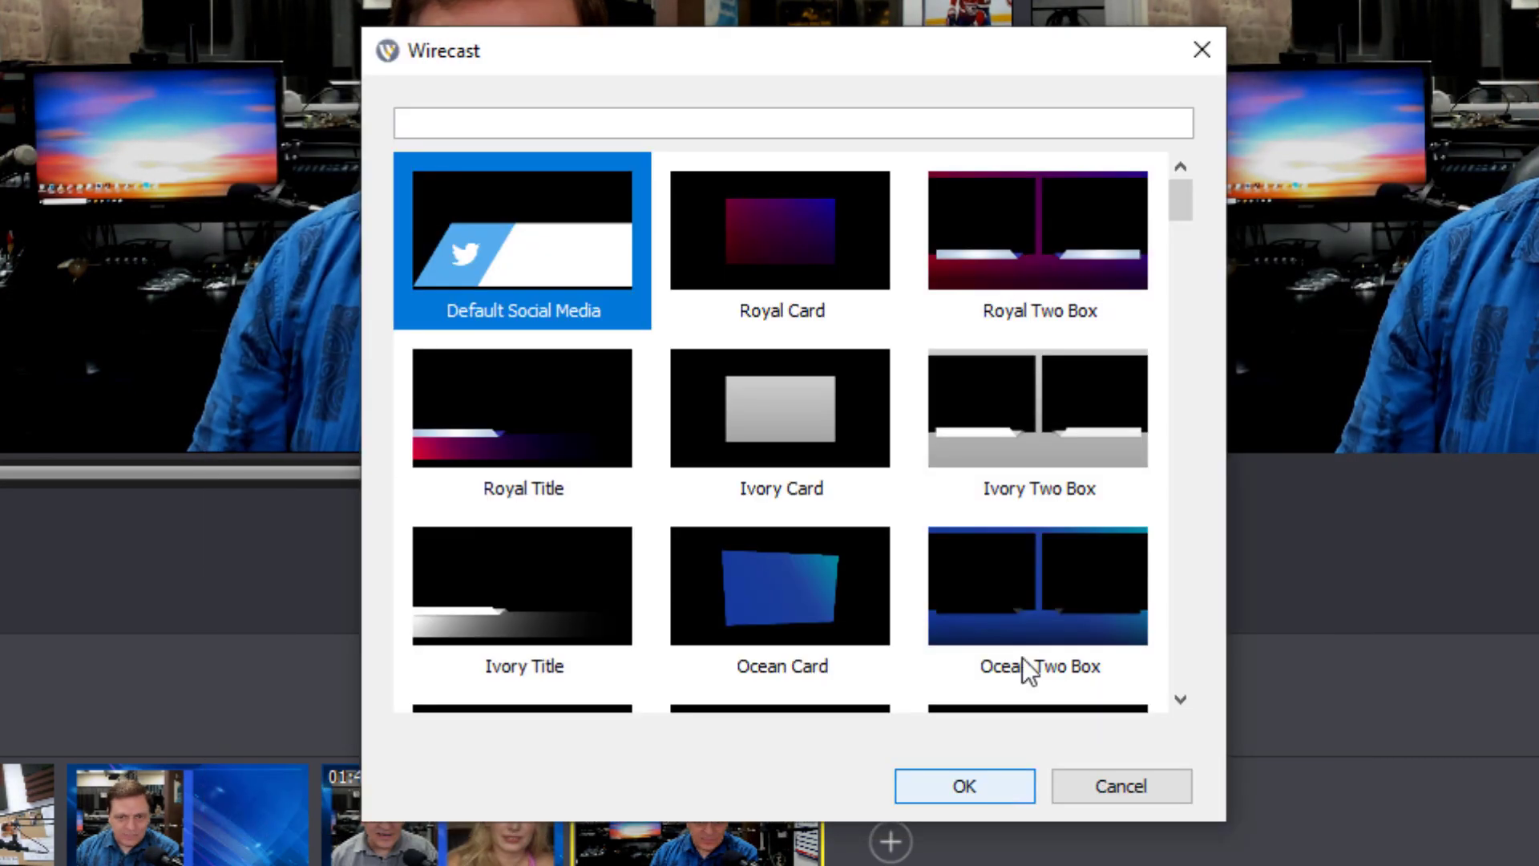
{"action": "left_click_drag", "start_coordinate": [763, 41], "coordinate": [693, 0]}
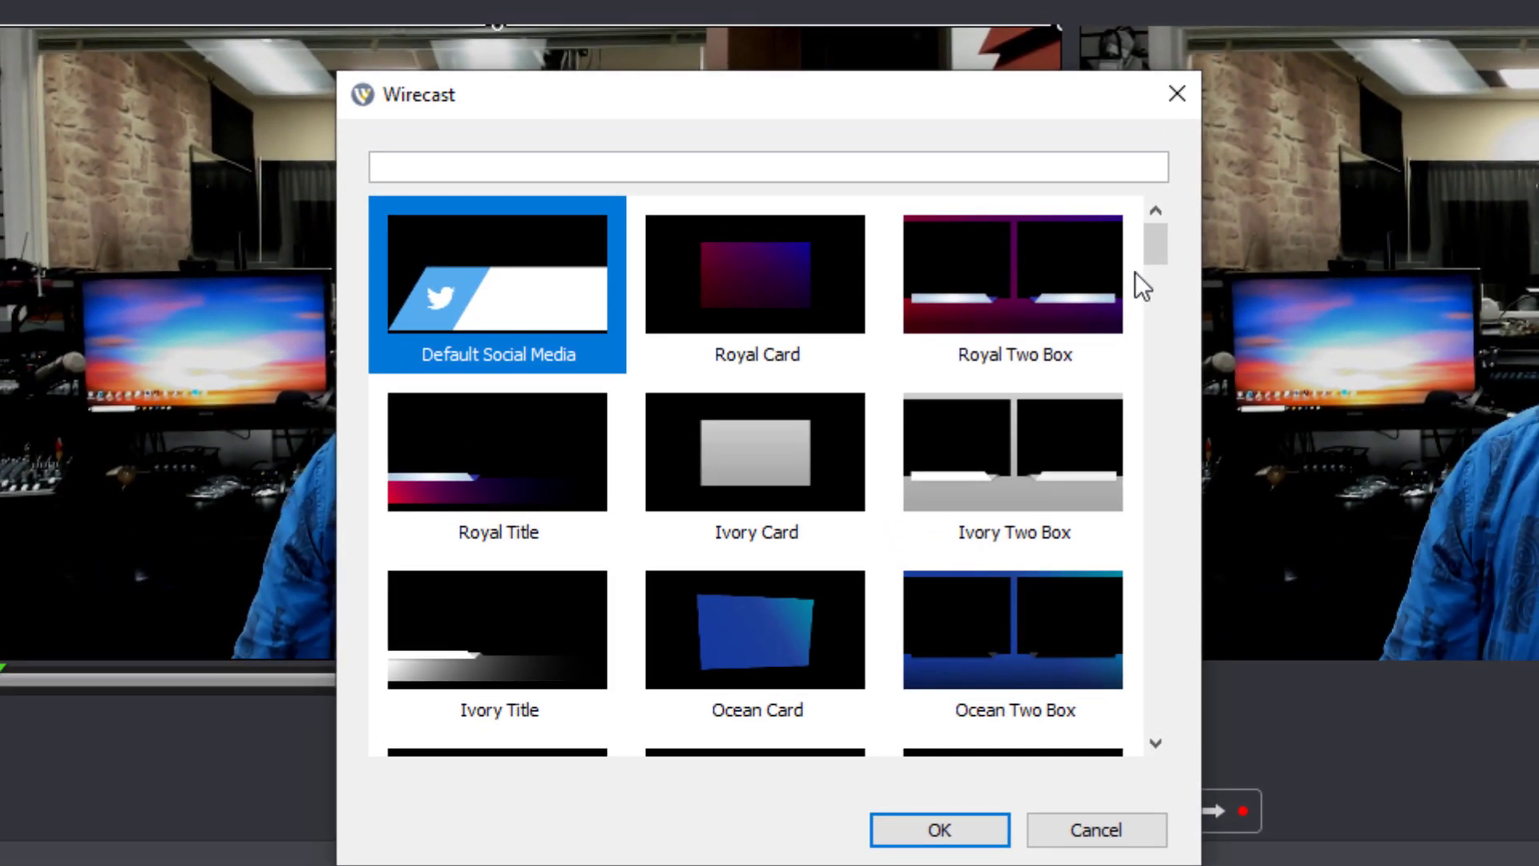
{"action": "mouse_move", "coordinate": [1155, 251]}
{"action": "left_mouse_down"}
{"action": "mouse_move", "coordinate": [1156, 286]}
{"action": "mouse_move", "coordinate": [1164, 247]}
{"action": "left_mouse_up"}
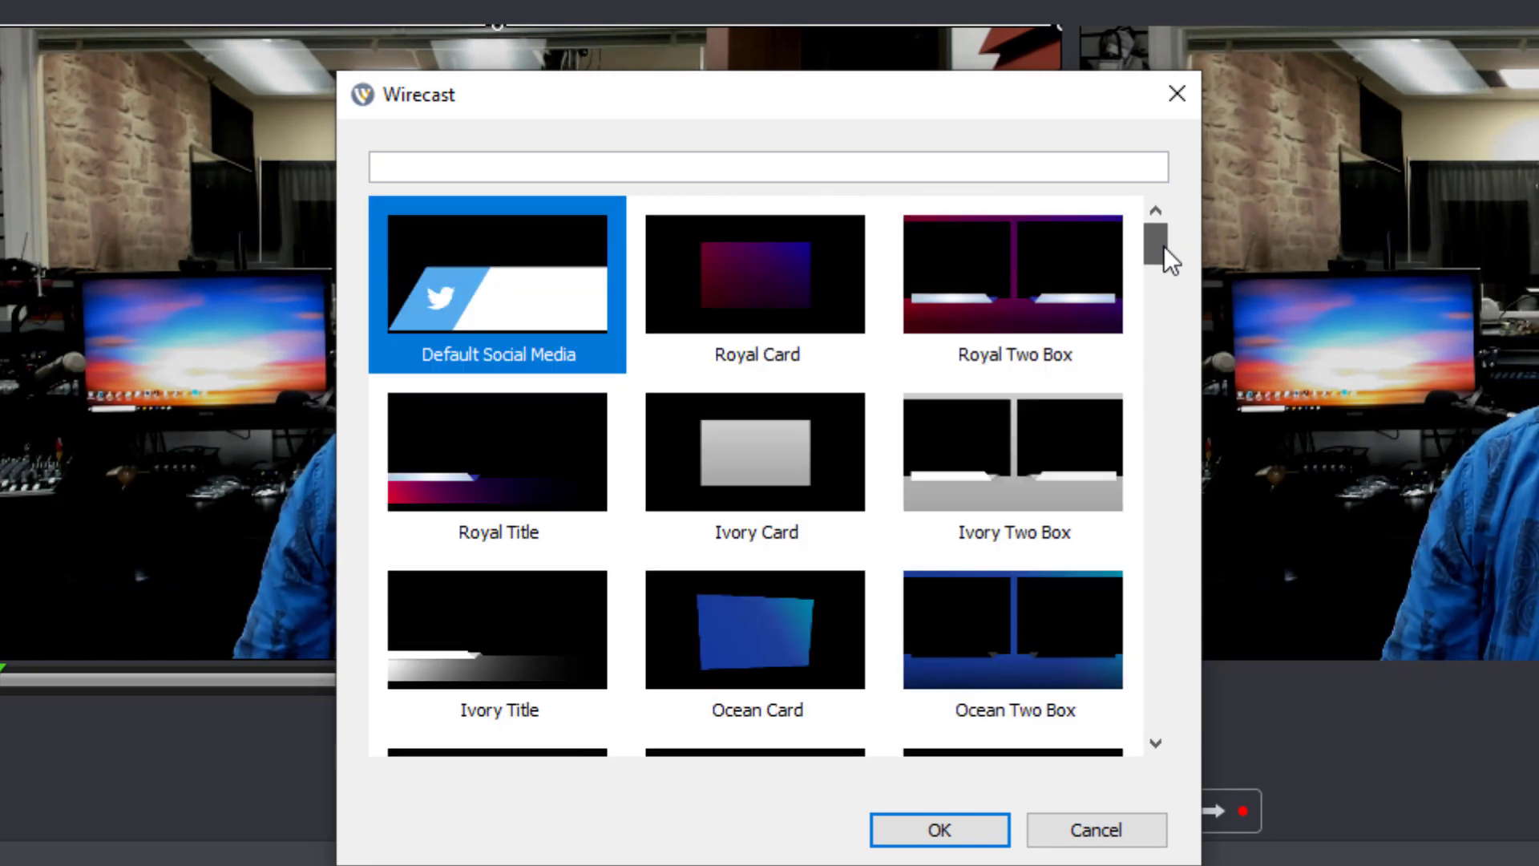
{"action": "left_click", "coordinate": [1017, 639]}
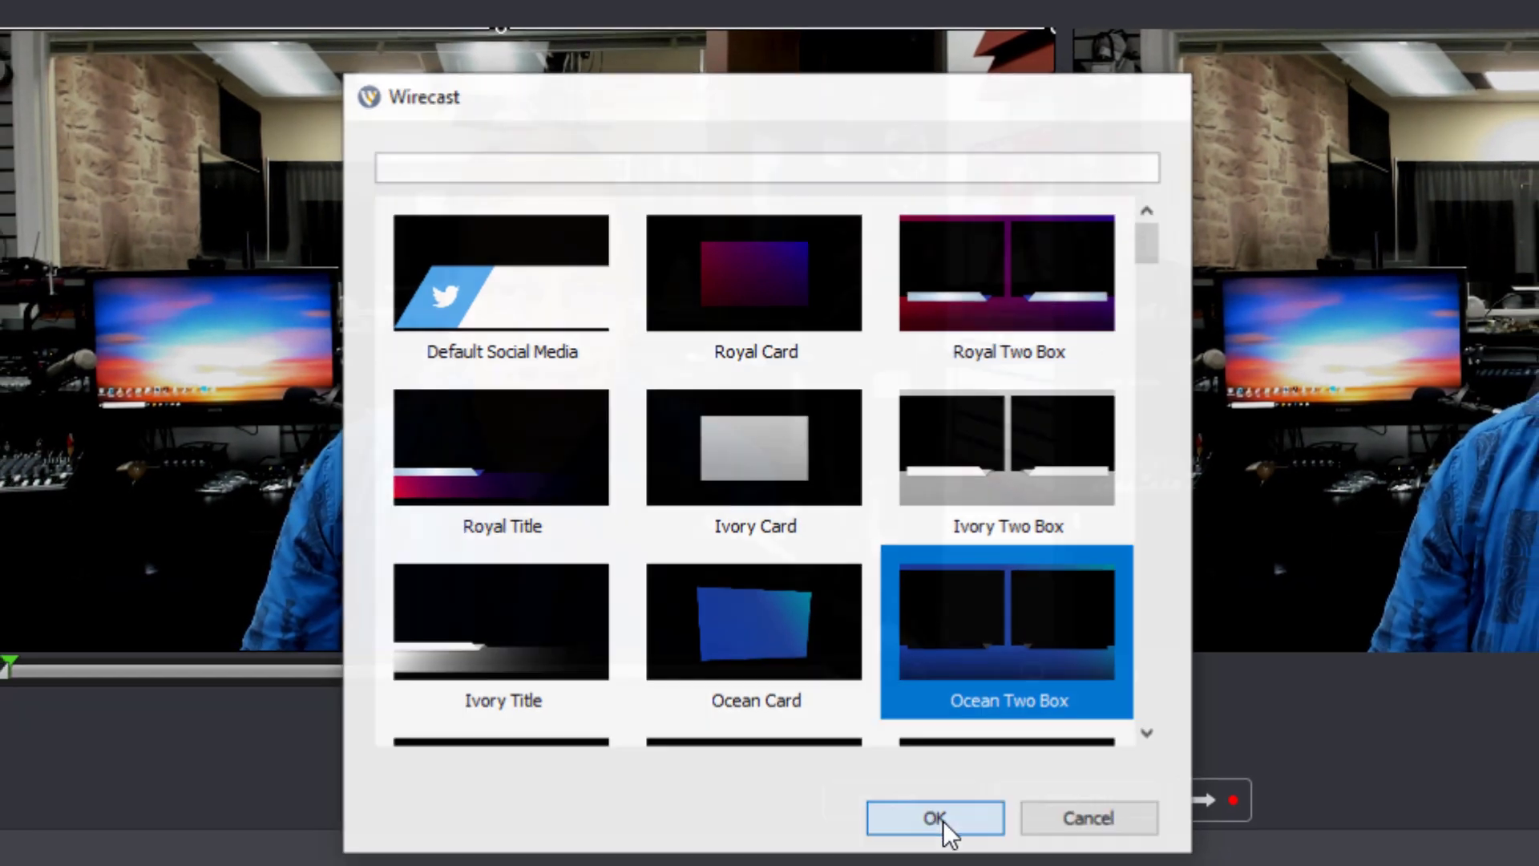
{"action": "left_click", "coordinate": [953, 828]}
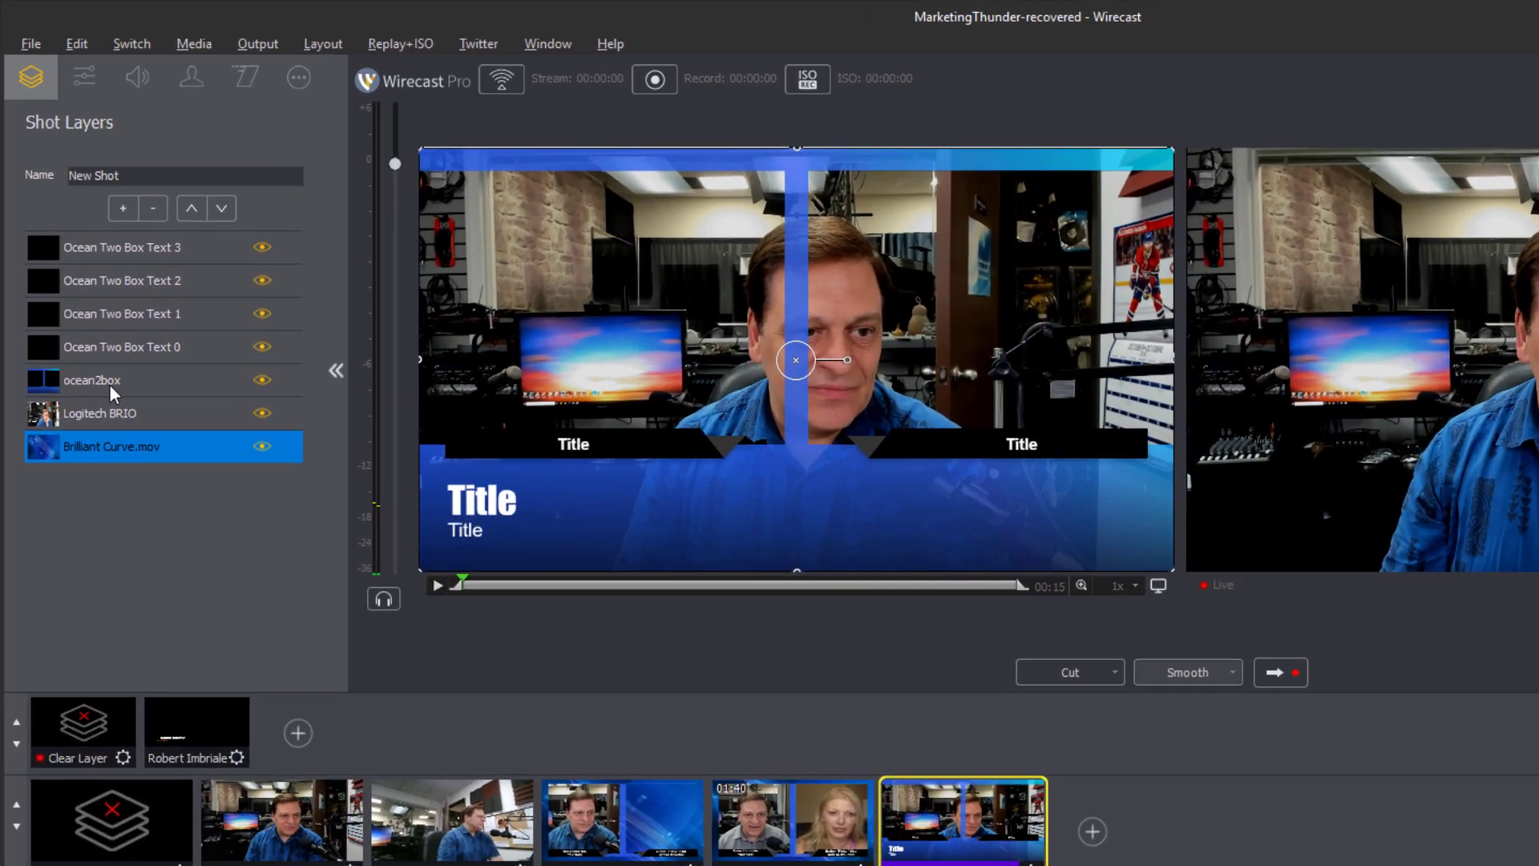
Step: Resize and reposition the ocean2box frame layer until it covers the whole preview canvas
{"action": "left_click", "coordinate": [83, 288]}
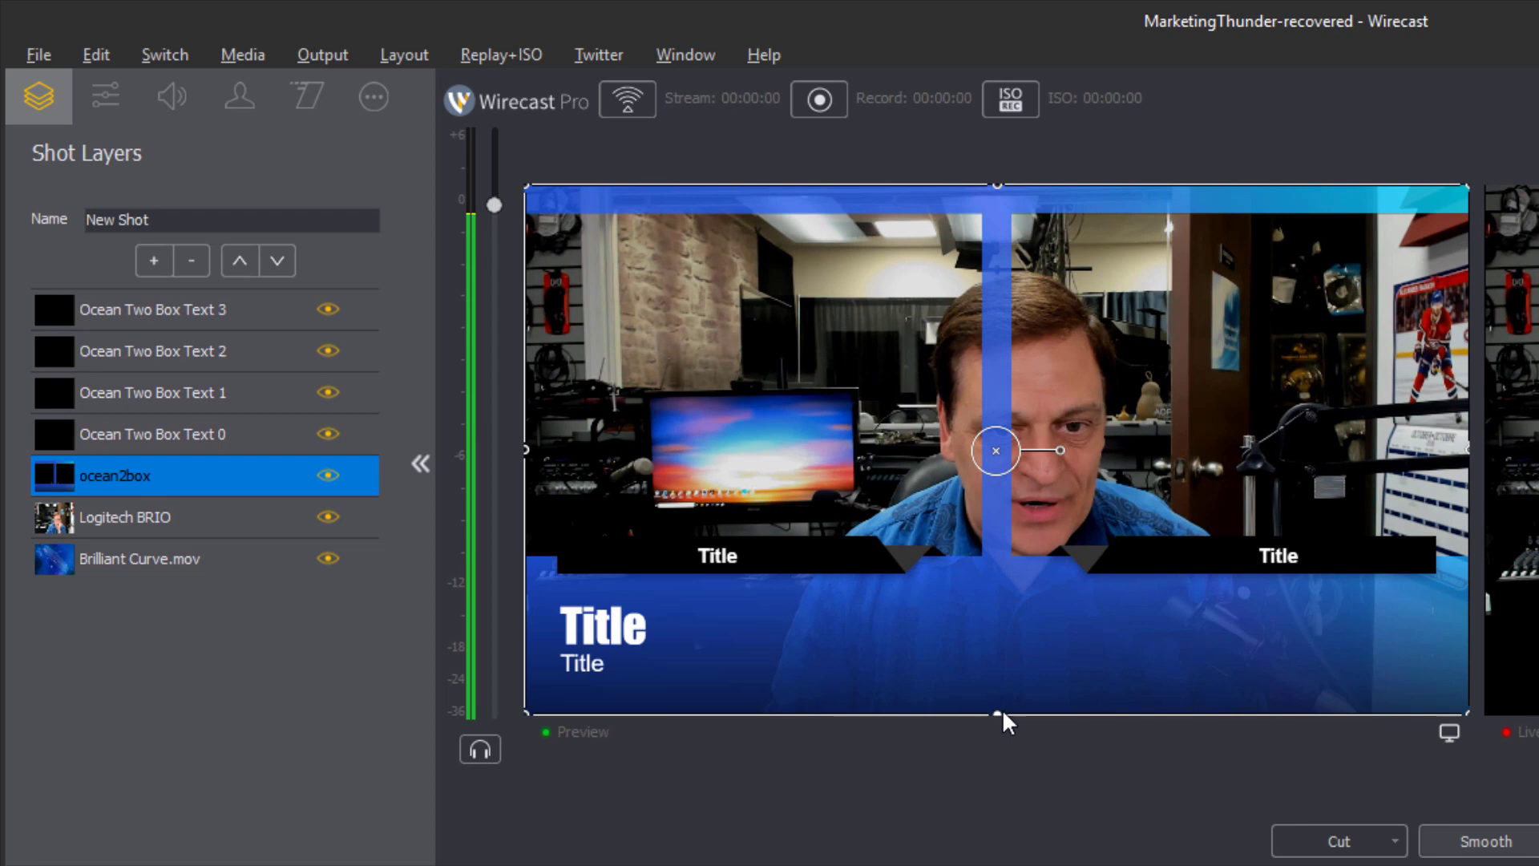
{"action": "left_click_drag", "start_coordinate": [998, 672], "coordinate": [997, 511]}
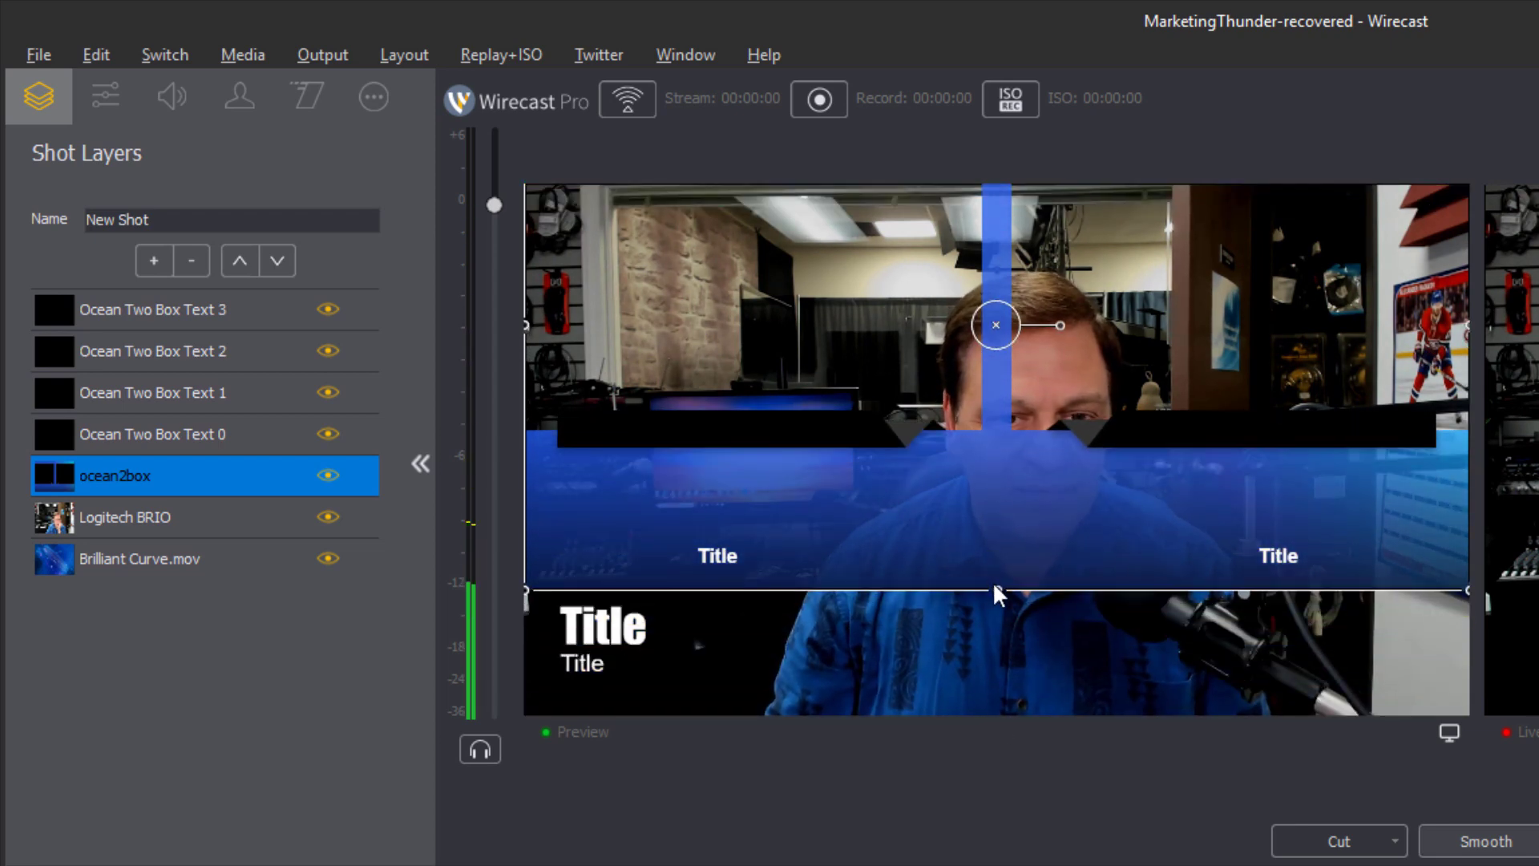
{"action": "left_click_drag", "start_coordinate": [999, 587], "coordinate": [999, 713]}
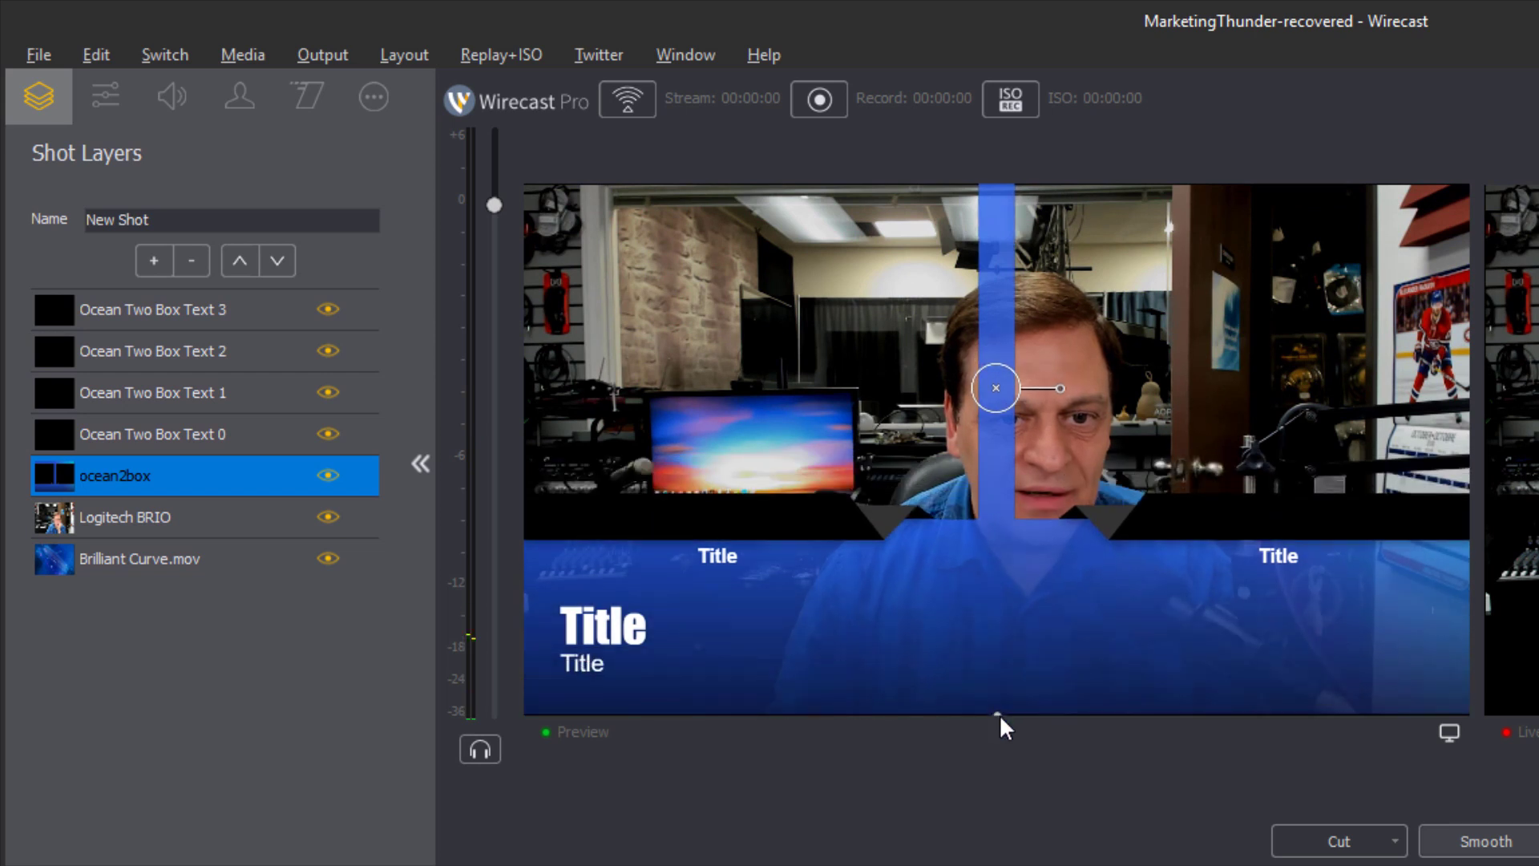
{"action": "left_click_drag", "start_coordinate": [992, 489], "coordinate": [1016, 447]}
{"action": "left_click_drag", "start_coordinate": [1016, 678], "coordinate": [1016, 711]}
{"action": "left_click_drag", "start_coordinate": [1016, 477], "coordinate": [1008, 626]}
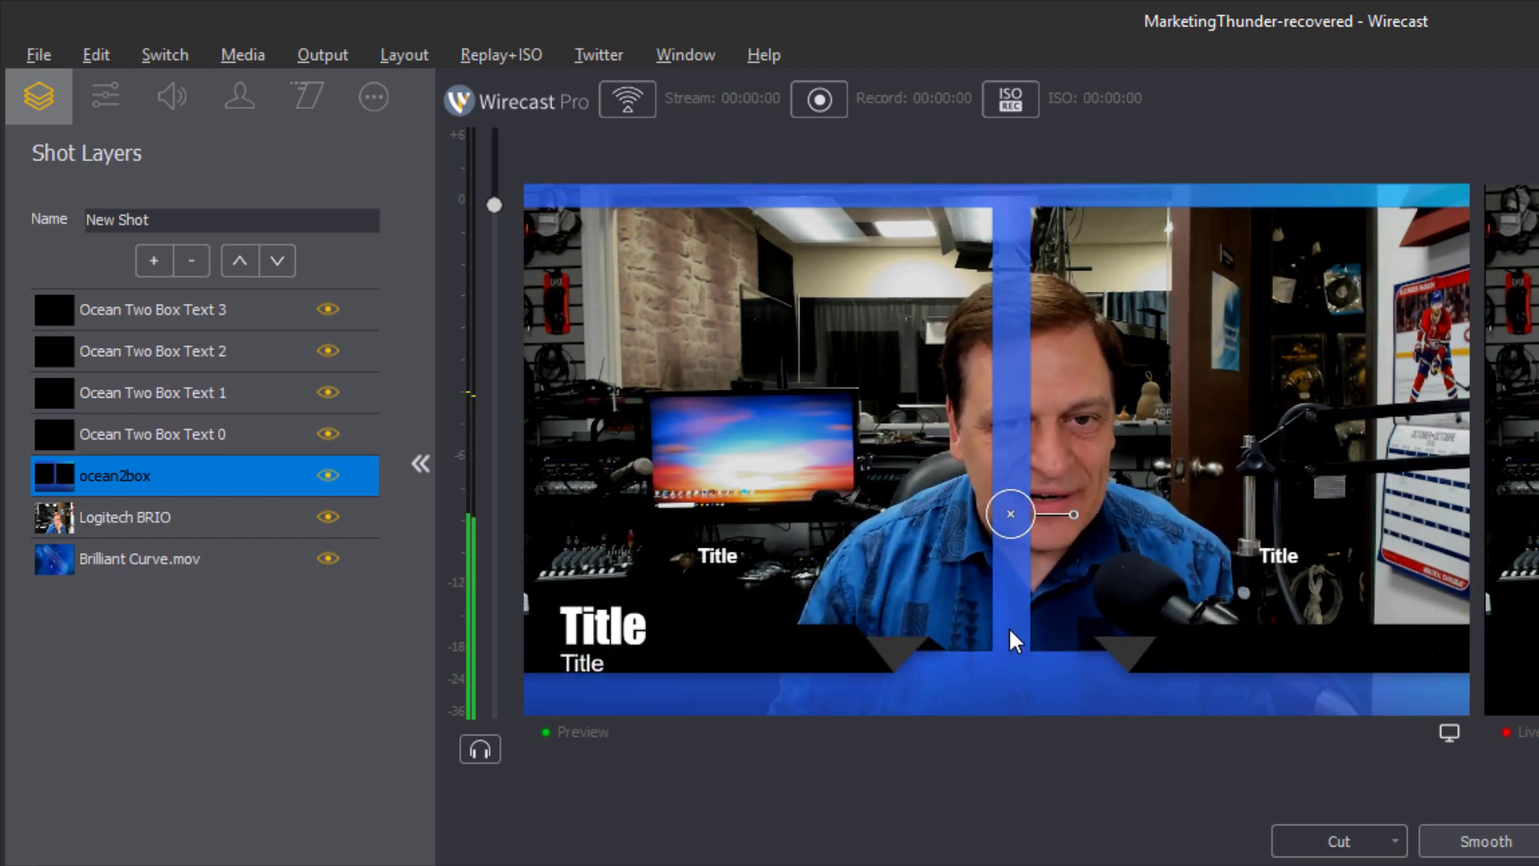
{"action": "mouse_move", "coordinate": [1009, 627]}
{"action": "left_mouse_down"}
{"action": "mouse_move", "coordinate": [1022, 445]}
{"action": "mouse_move", "coordinate": [1008, 634]}
{"action": "mouse_move", "coordinate": [1022, 631]}
{"action": "mouse_move", "coordinate": [1002, 632]}
{"action": "left_mouse_up"}
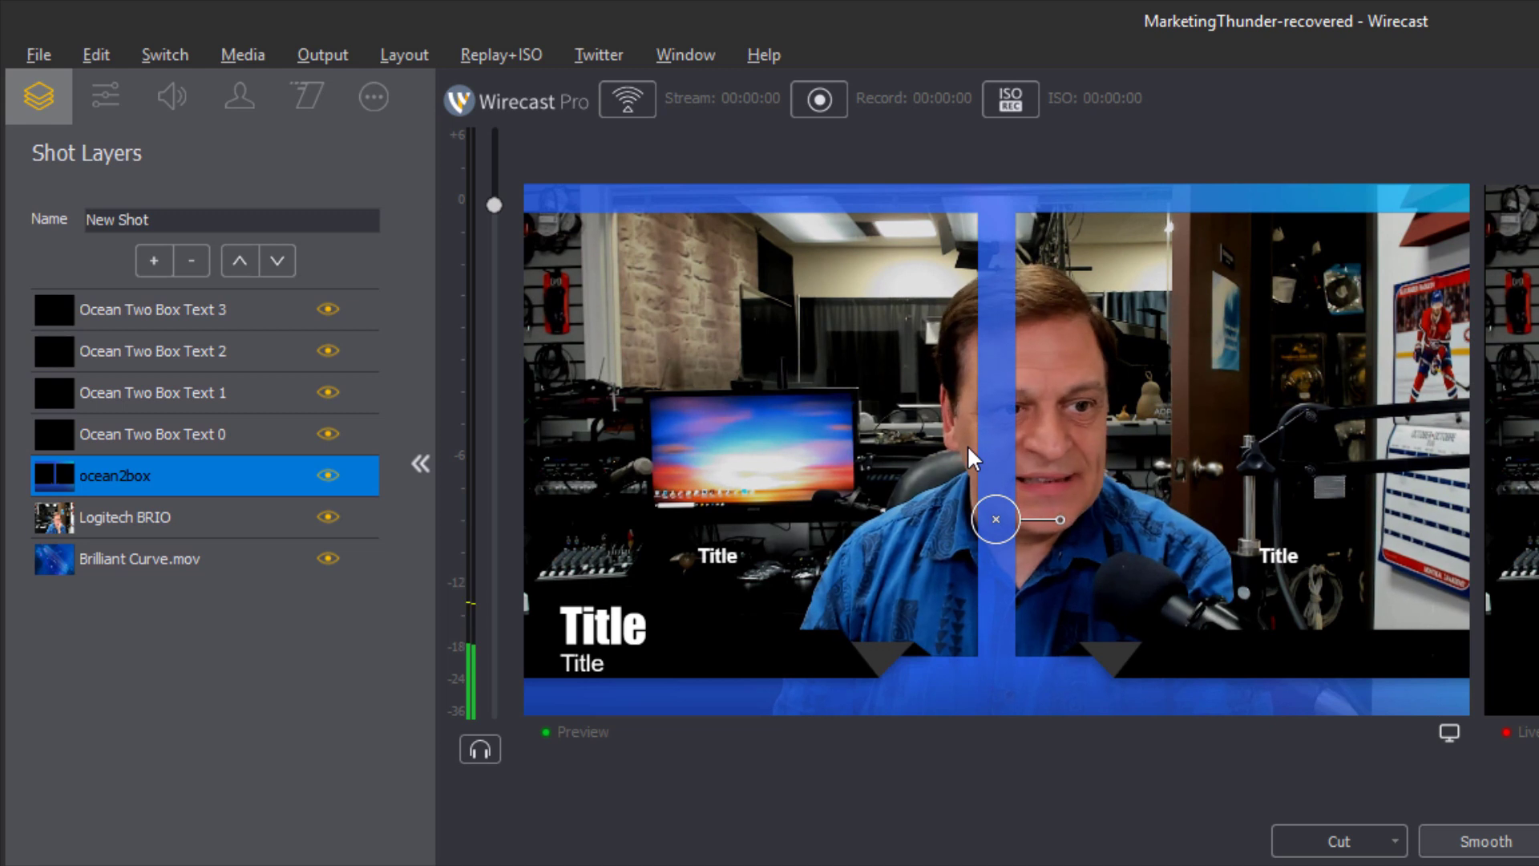
Step: Crop the left and right sides off the Logitech BRIO camera layer
{"action": "left_click", "coordinate": [130, 515]}
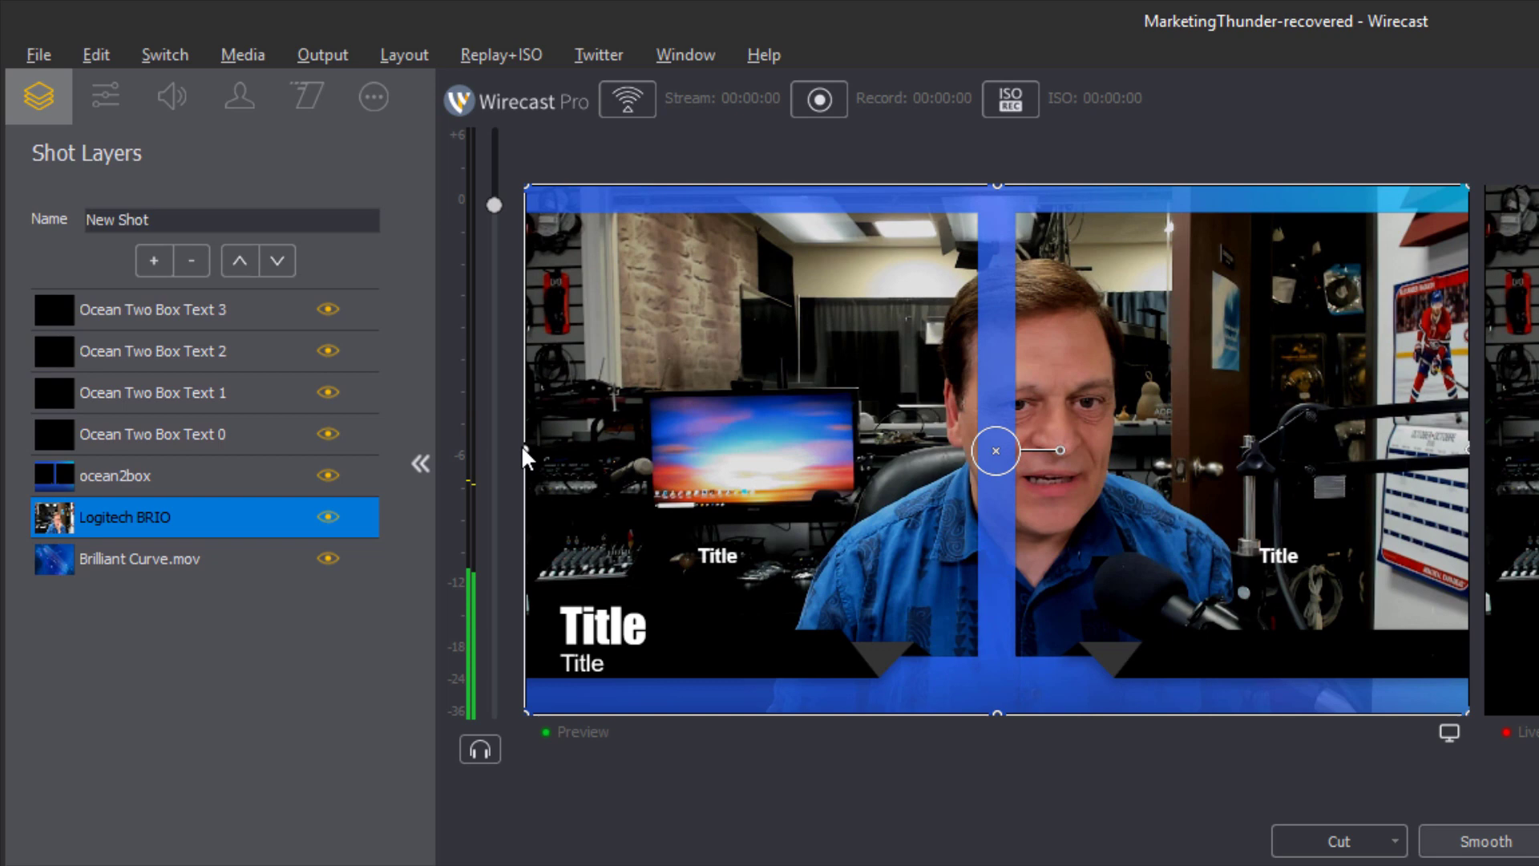
{"action": "mouse_move", "coordinate": [526, 449]}
{"action": "left_mouse_down"}
{"action": "mouse_move", "coordinate": [954, 449]}
{"action": "mouse_move", "coordinate": [531, 449]}
{"action": "left_mouse_up"}
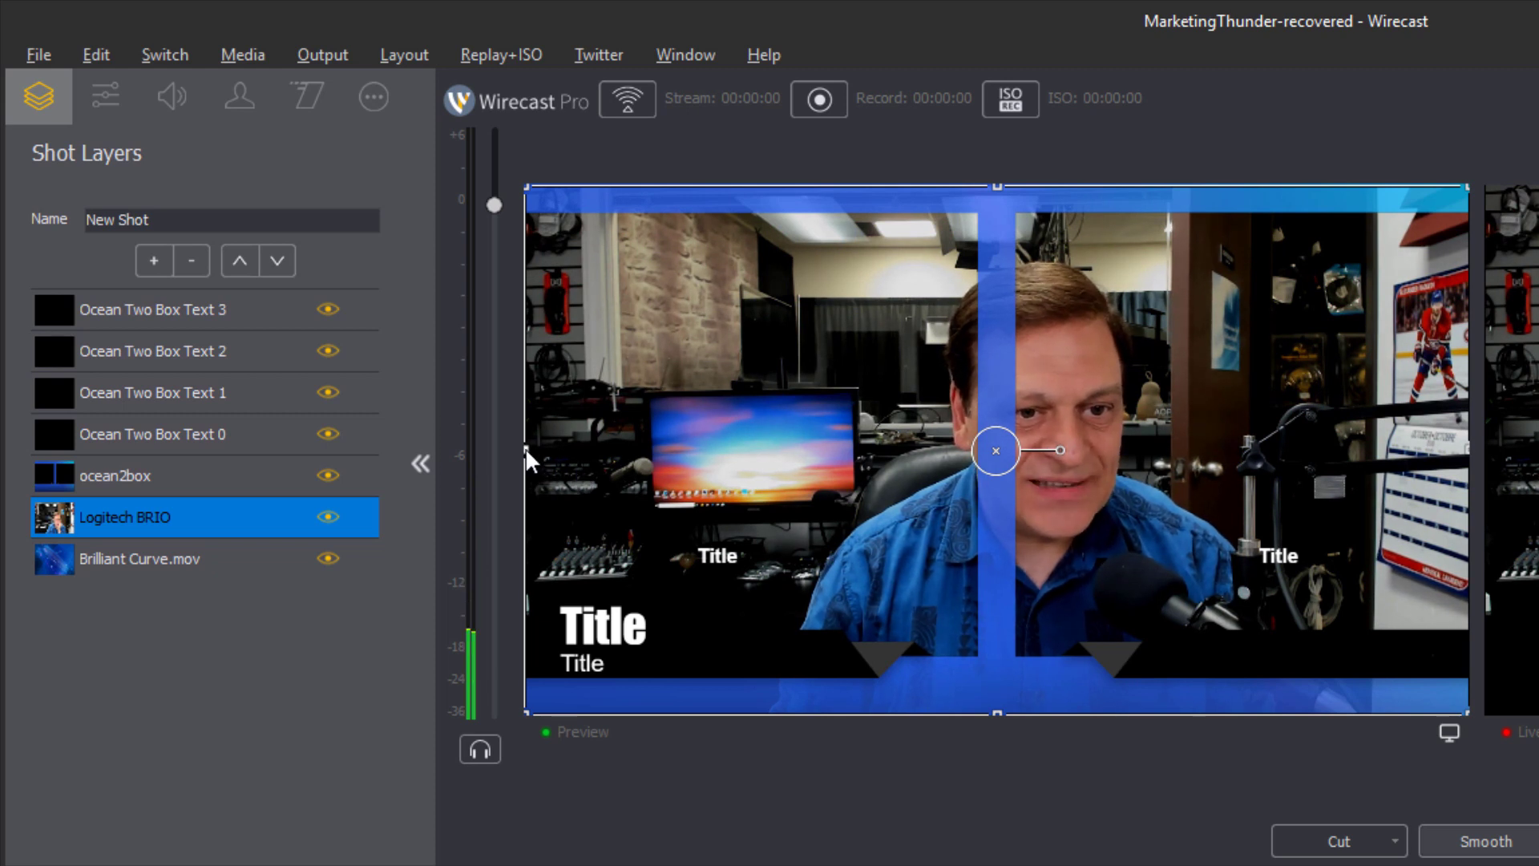
{"action": "left_click_drag", "start_coordinate": [526, 447], "coordinate": [755, 453]}
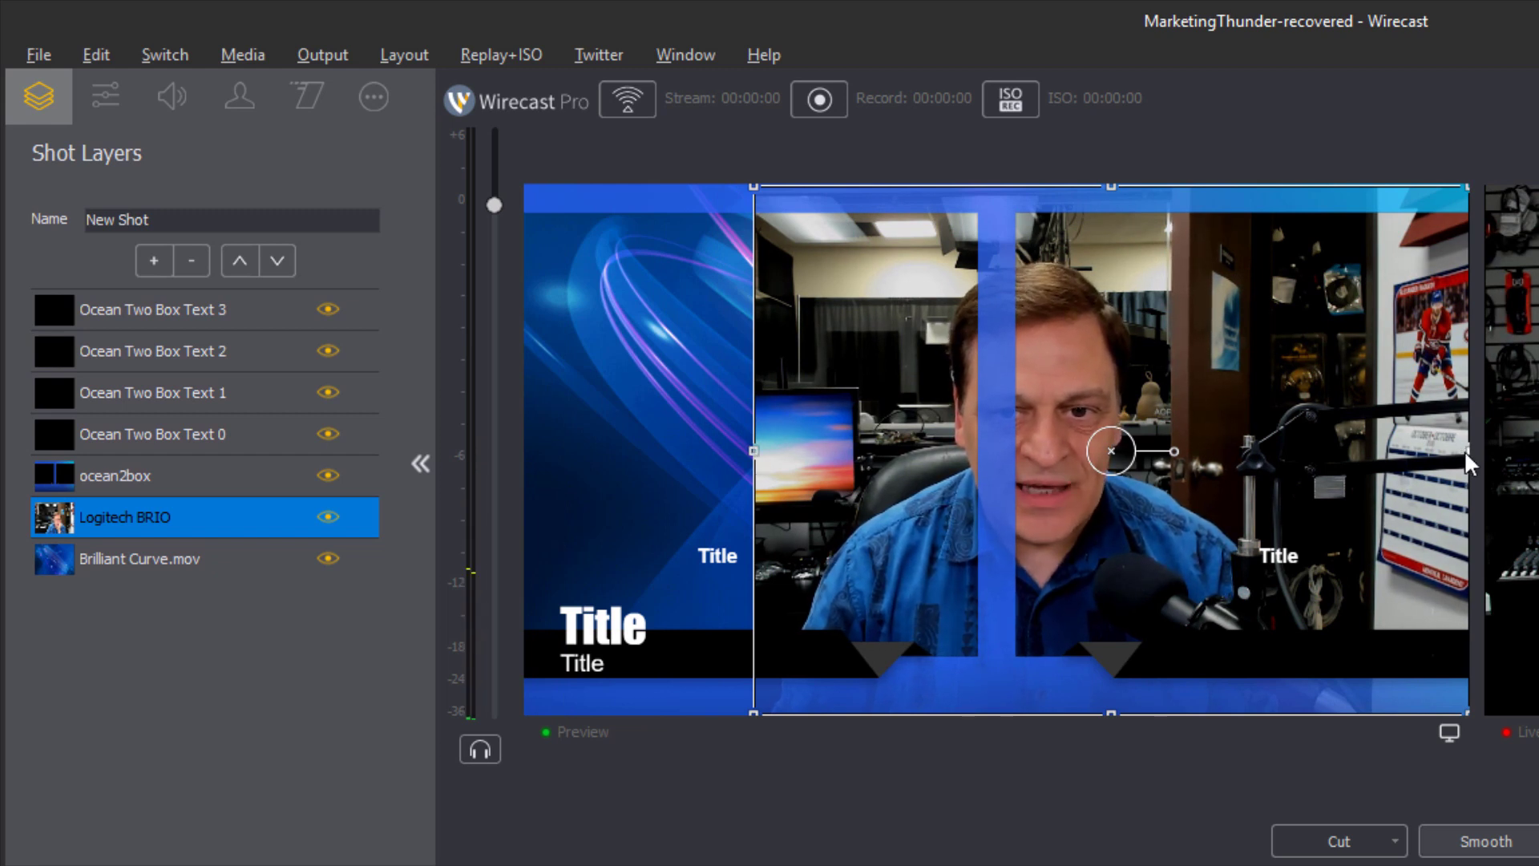
{"action": "left_click_drag", "start_coordinate": [1465, 450], "coordinate": [1277, 451]}
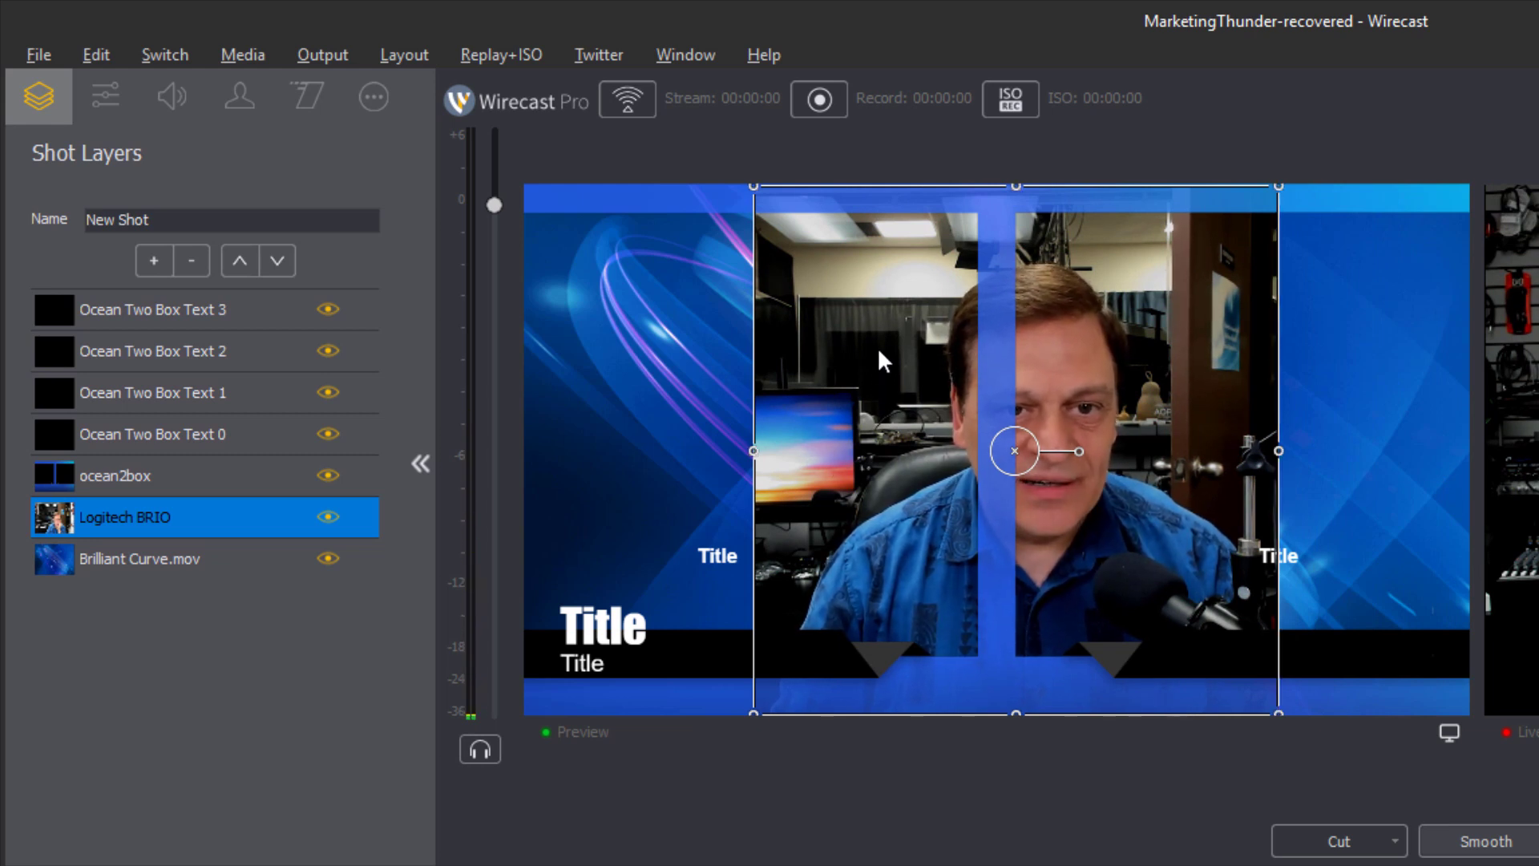
Step: Move the cropped camera into the left box and trim its width, top and bottom to fit
{"action": "left_click_drag", "start_coordinate": [877, 345], "coordinate": [640, 336]}
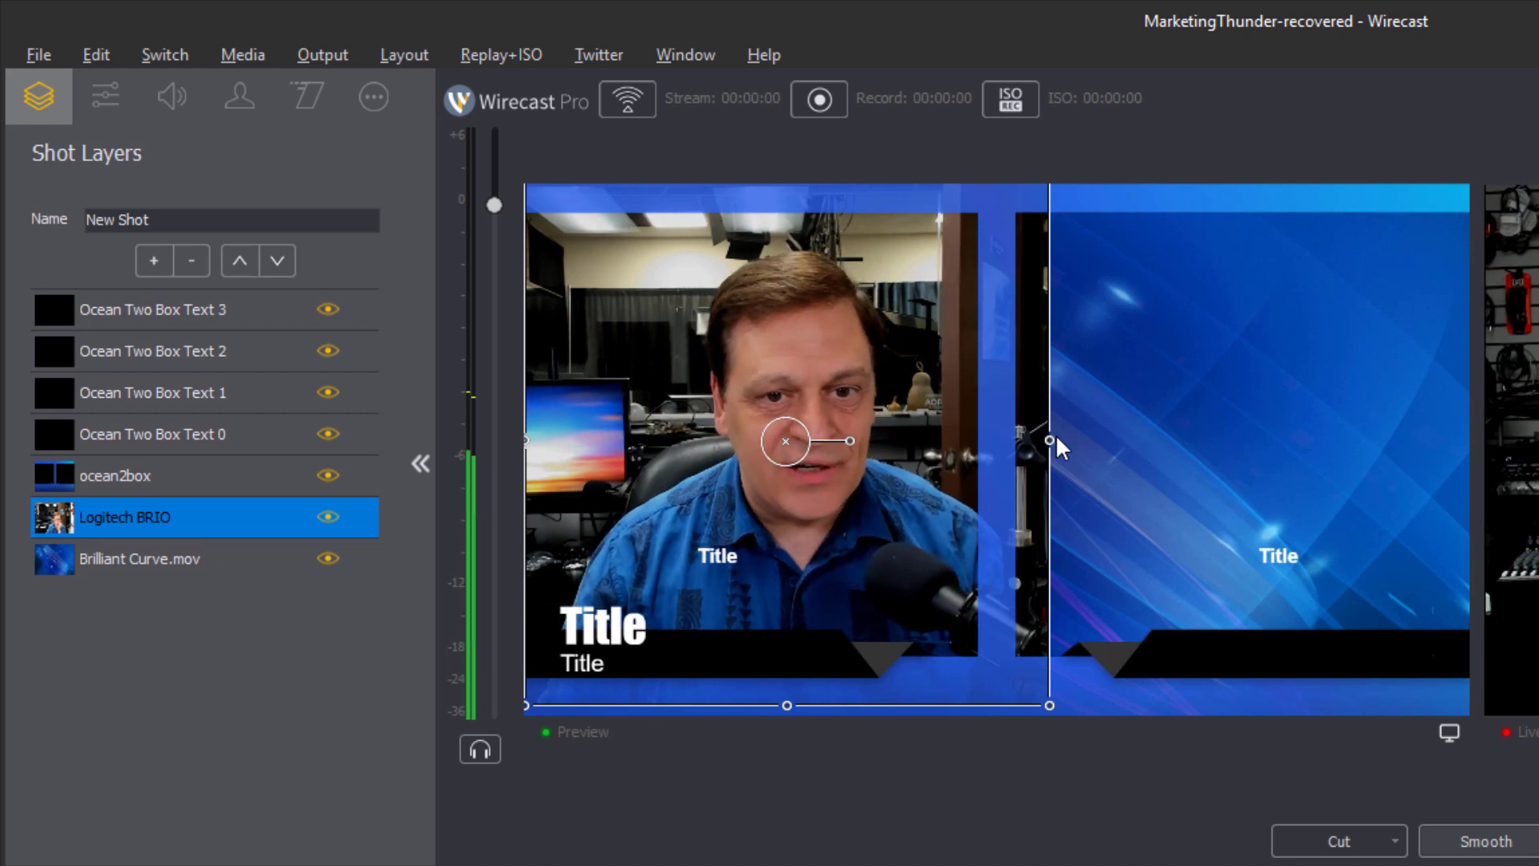
{"action": "left_click_drag", "start_coordinate": [1052, 438], "coordinate": [976, 437]}
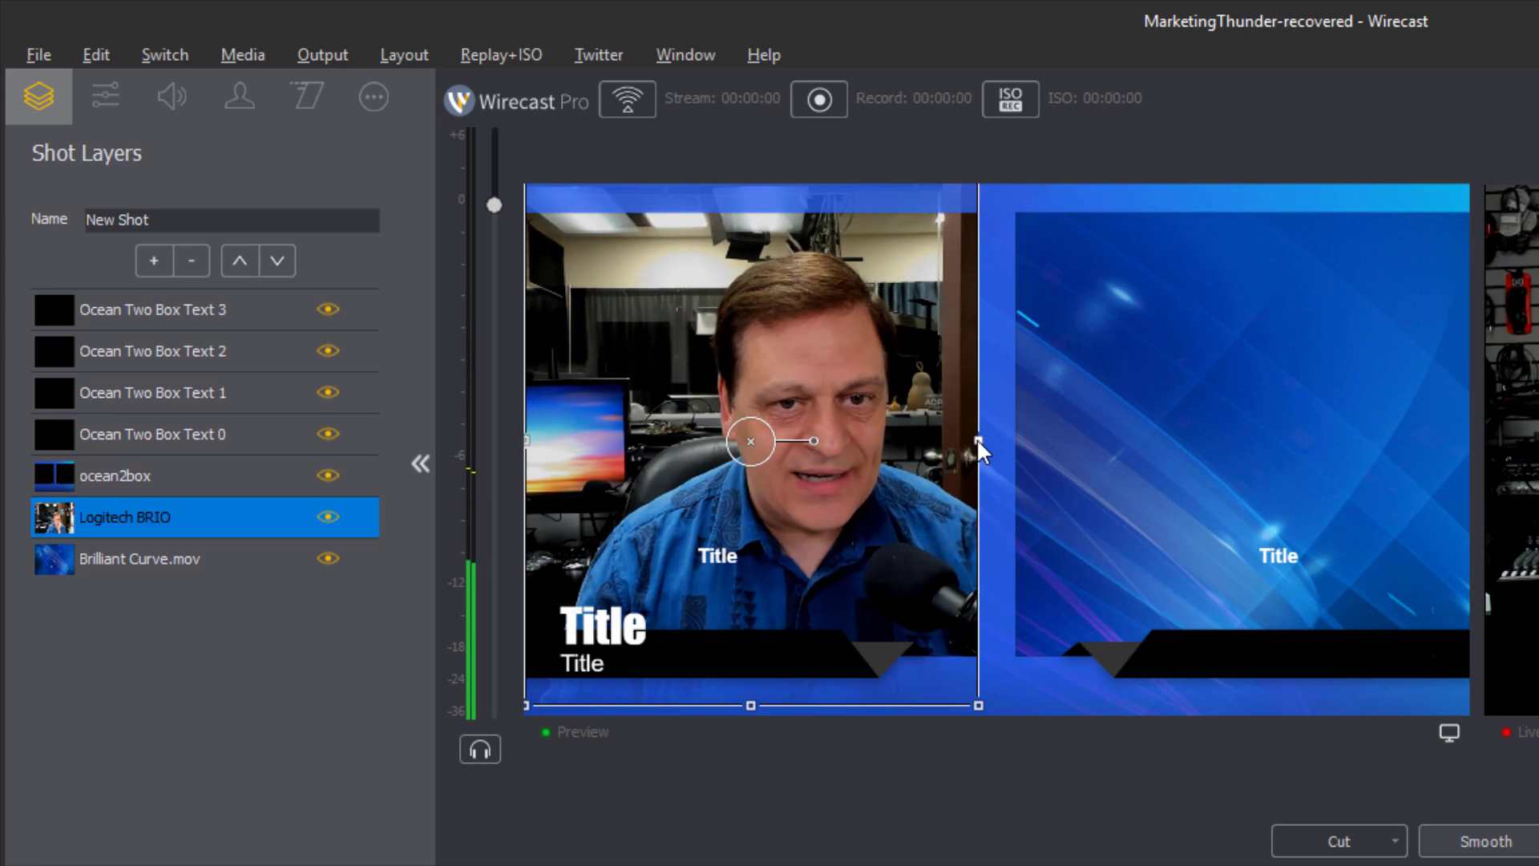
{"action": "left_click_drag", "start_coordinate": [890, 324], "coordinate": [883, 341]}
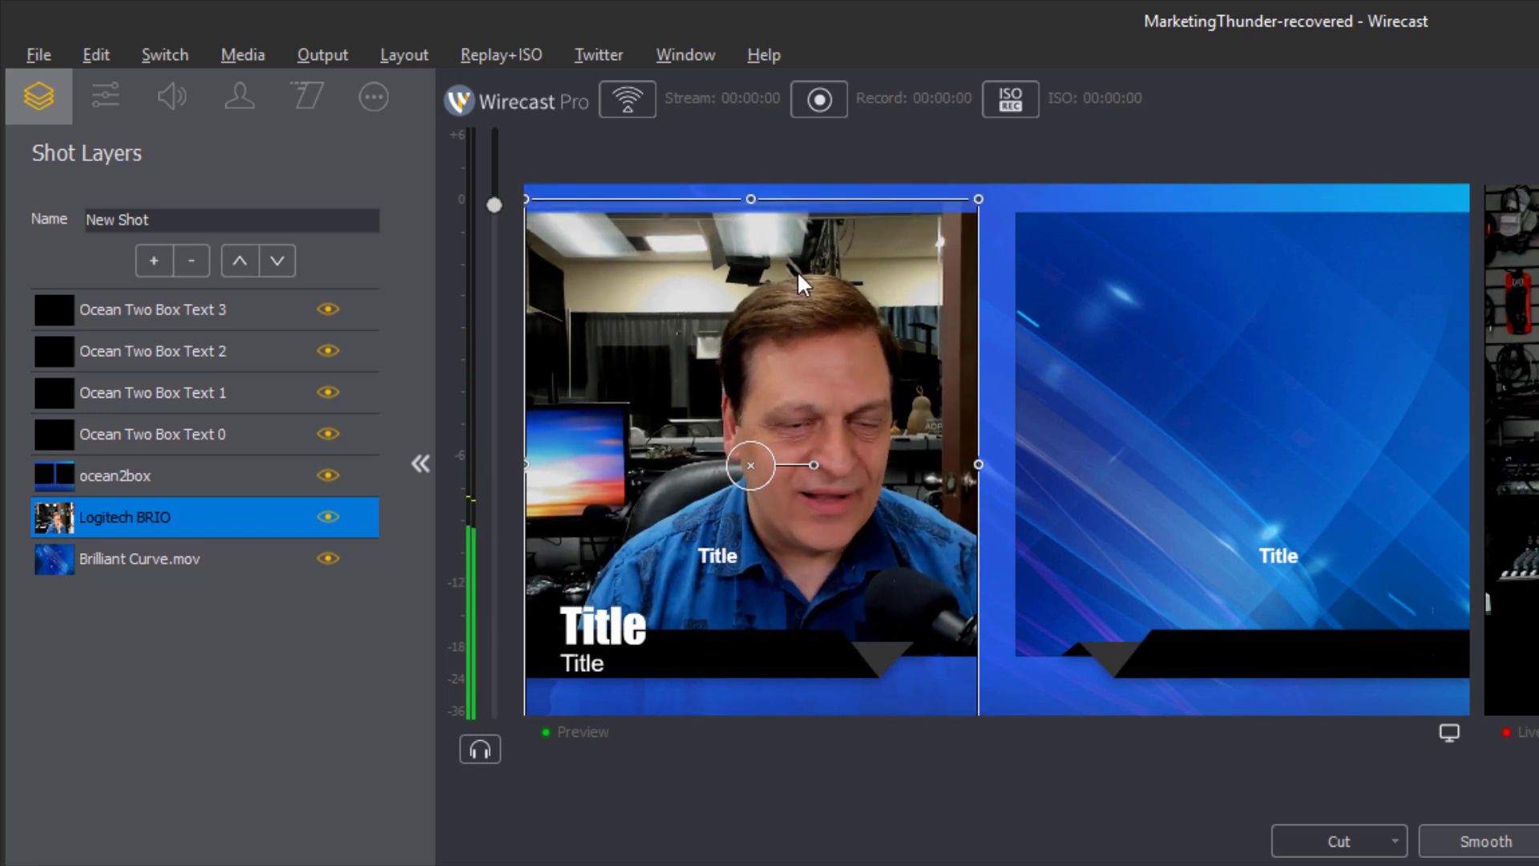
{"action": "left_click_drag", "start_coordinate": [749, 200], "coordinate": [728, 240]}
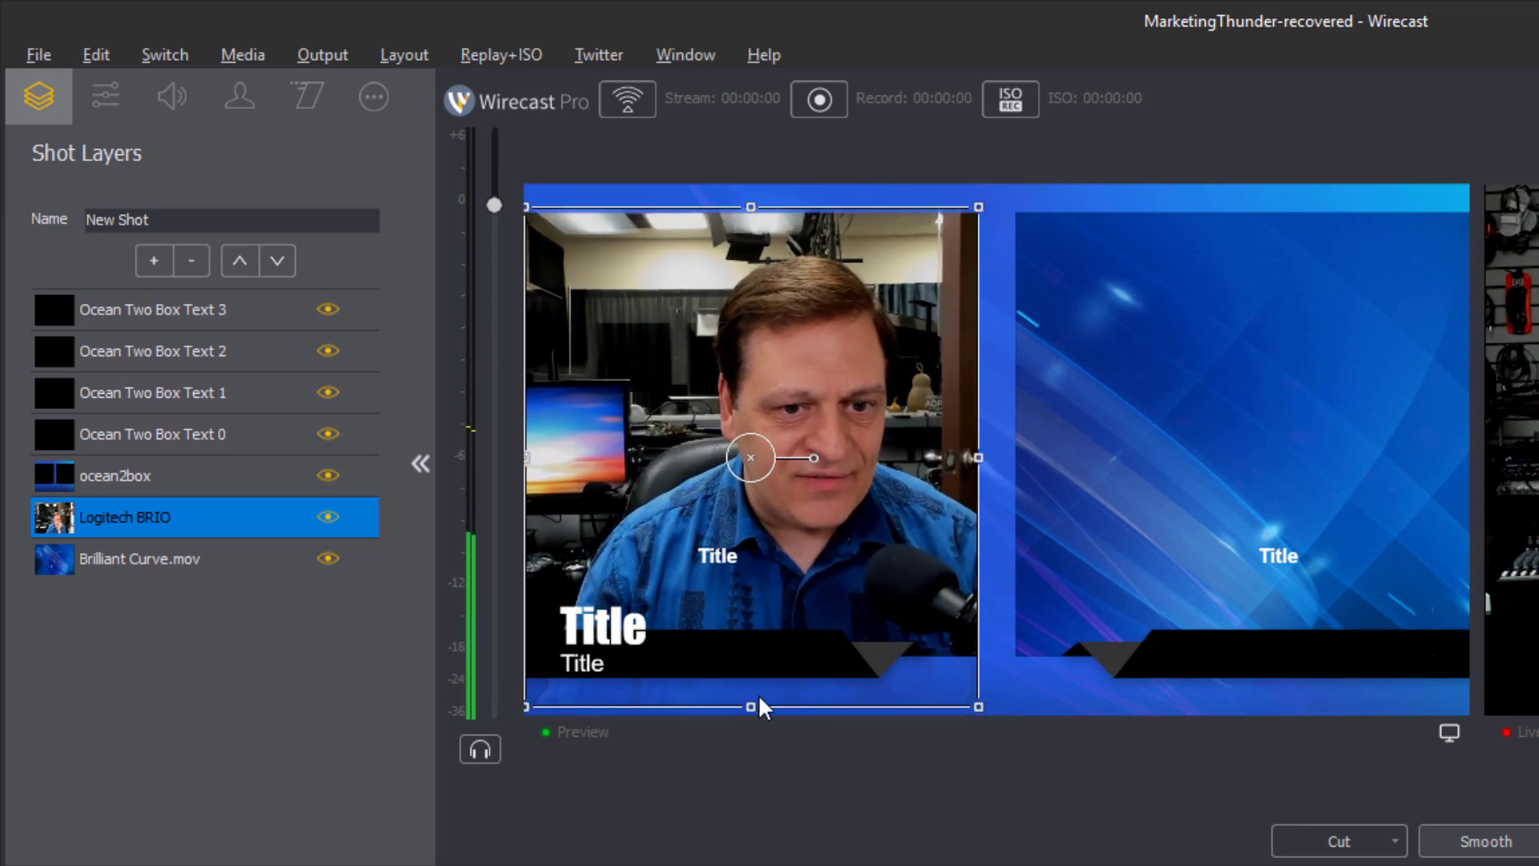
{"action": "left_click_drag", "start_coordinate": [750, 706], "coordinate": [760, 677]}
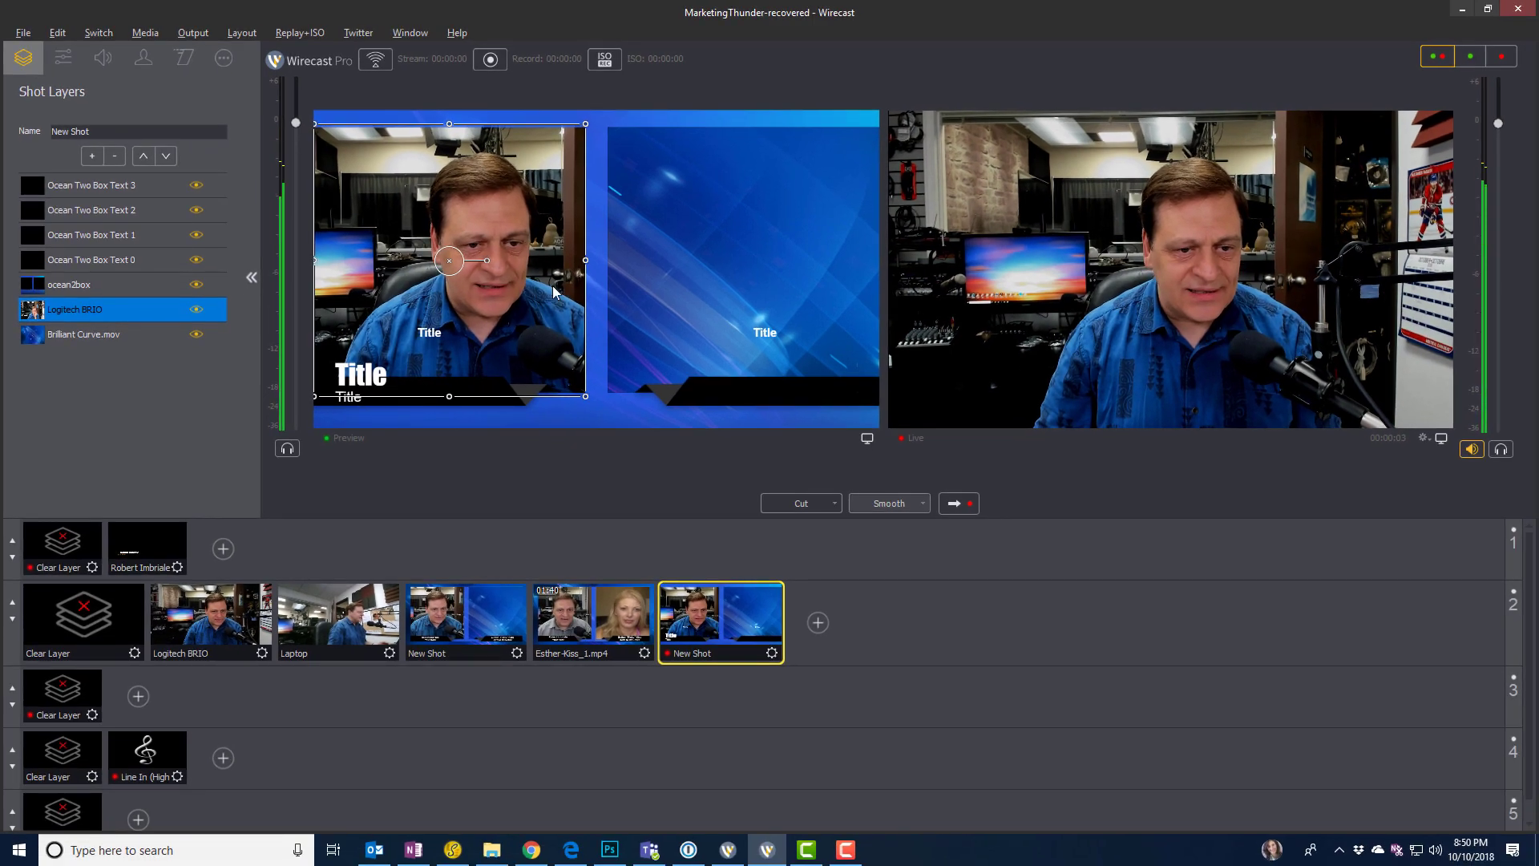
Step: Send the two-box shot live and hide the Ocean Two Box Text 2 caption
{"action": "left_click", "coordinate": [952, 504]}
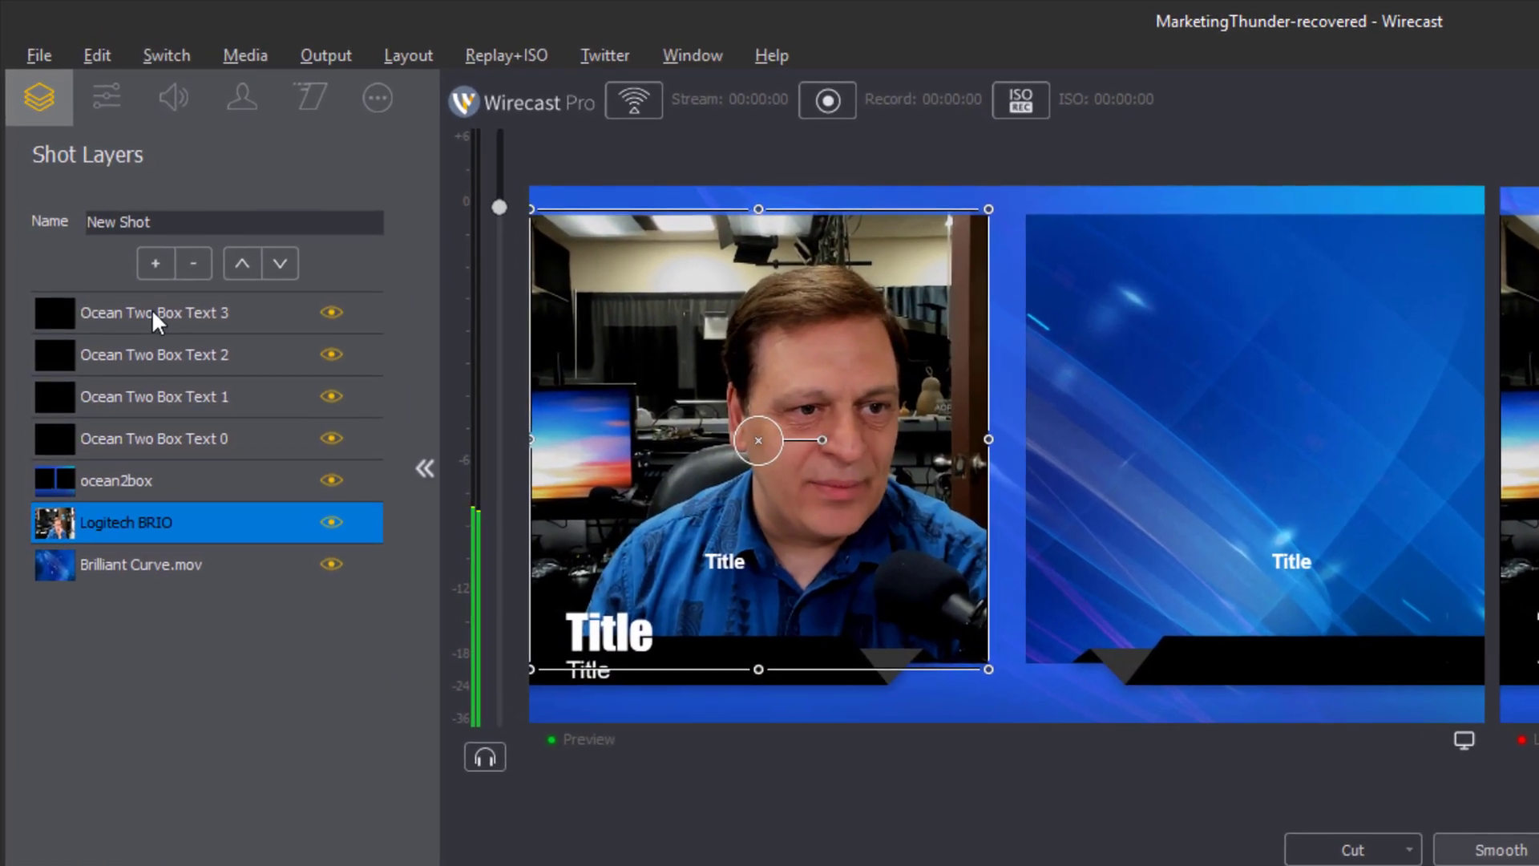
{"action": "left_click", "coordinate": [90, 183]}
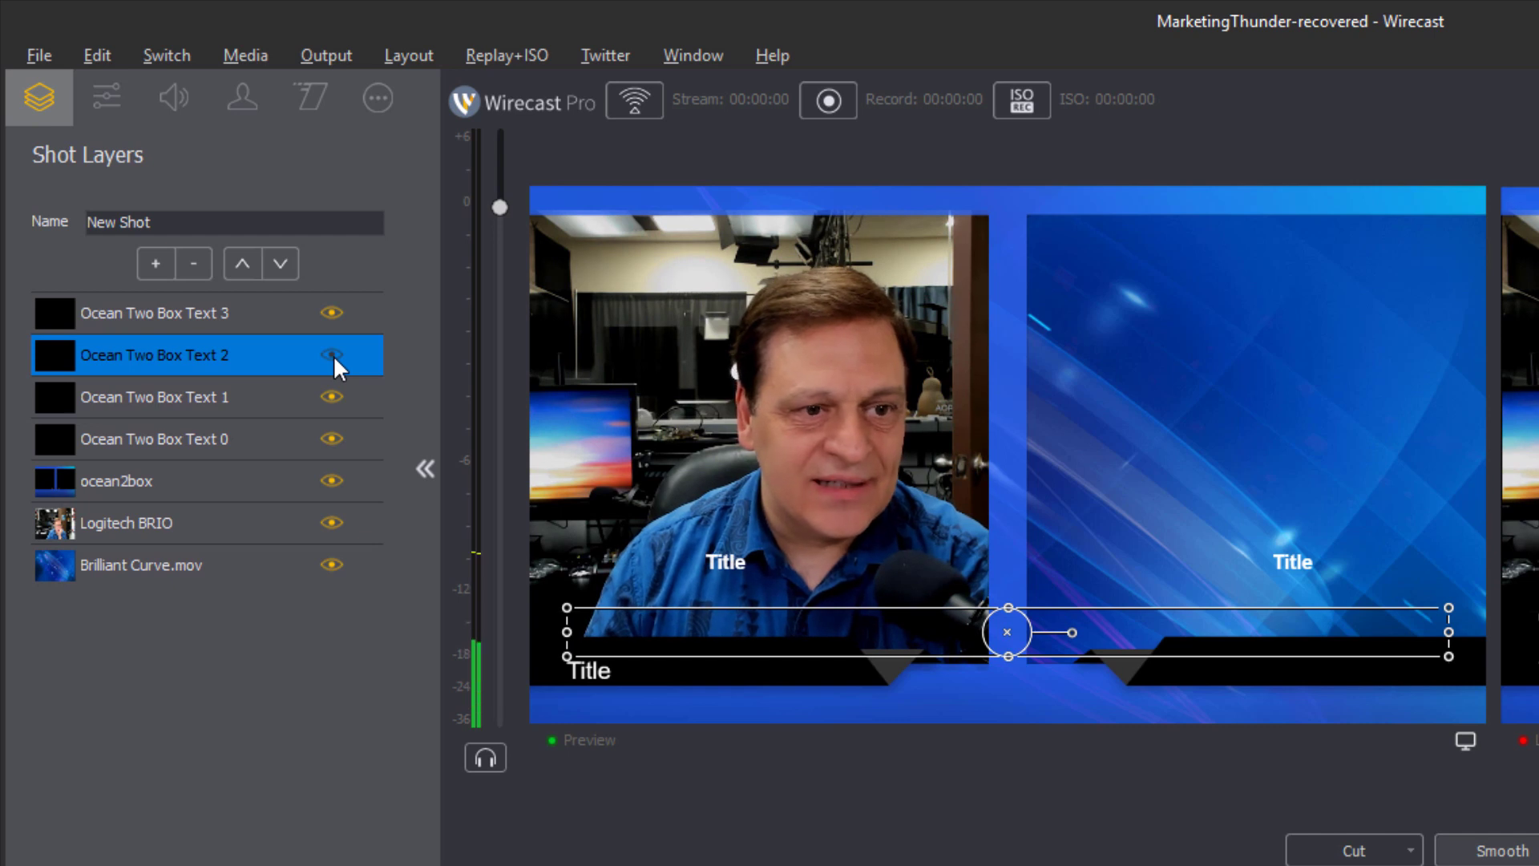
{"action": "left_click", "coordinate": [331, 393]}
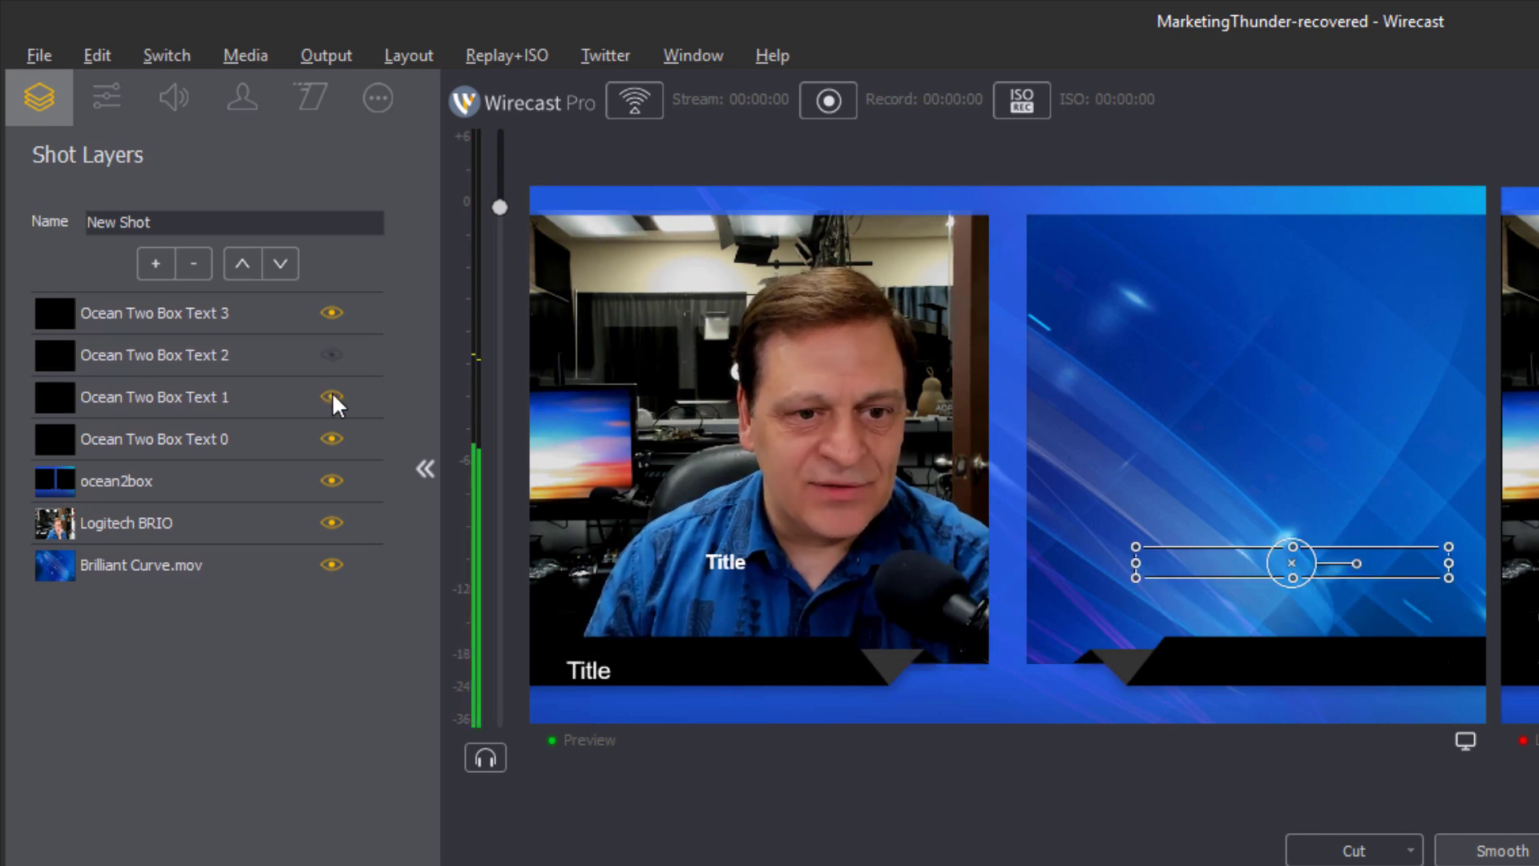
Step: Move the Text 1 caption down onto the right black bar and hide Text 0
{"action": "left_click", "coordinate": [332, 393]}
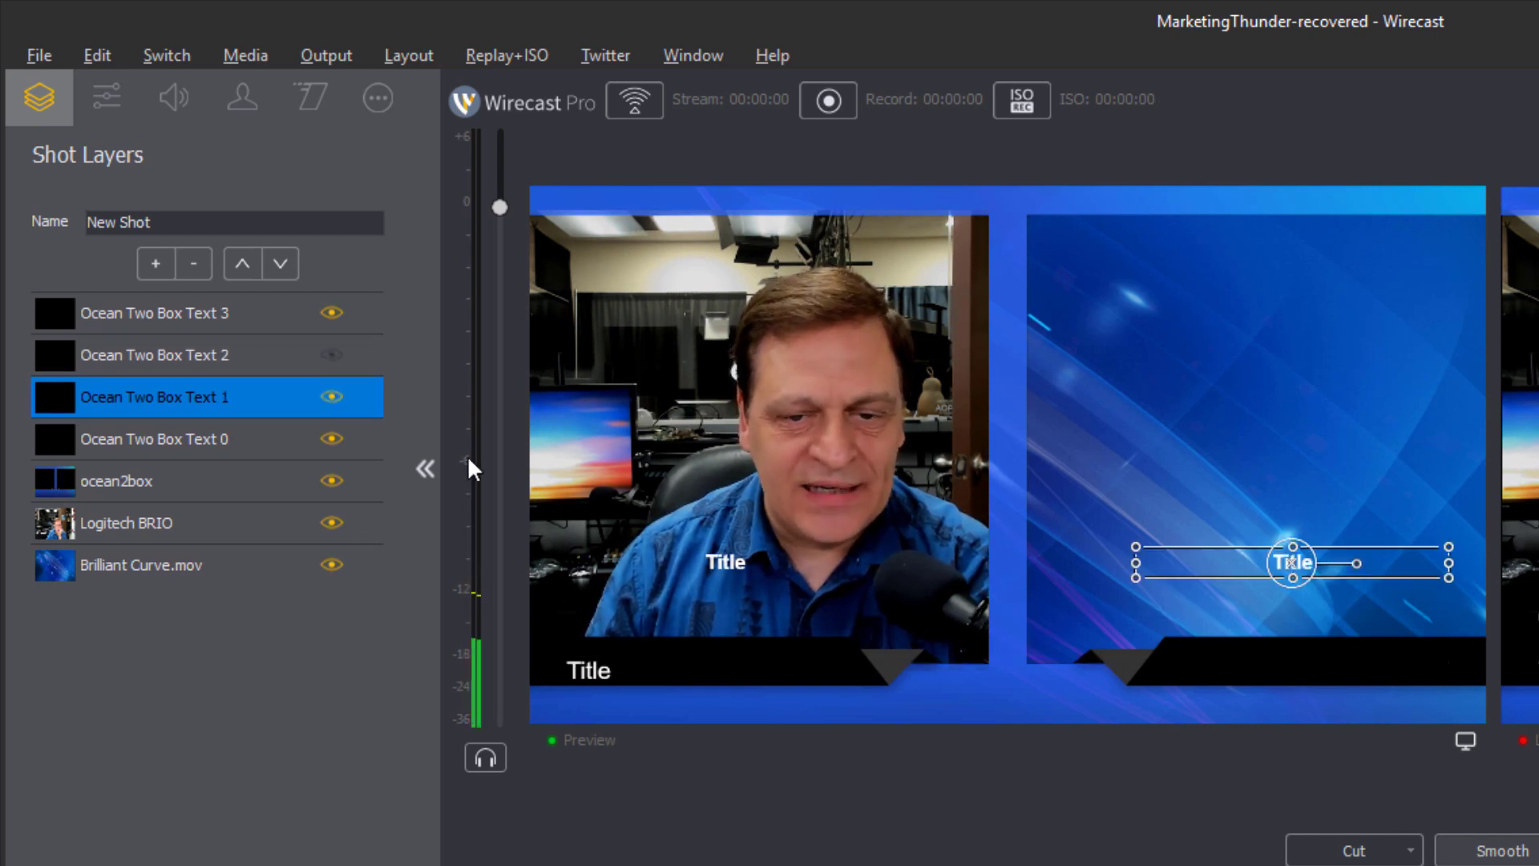
{"action": "left_click_drag", "start_coordinate": [1295, 565], "coordinate": [1331, 684]}
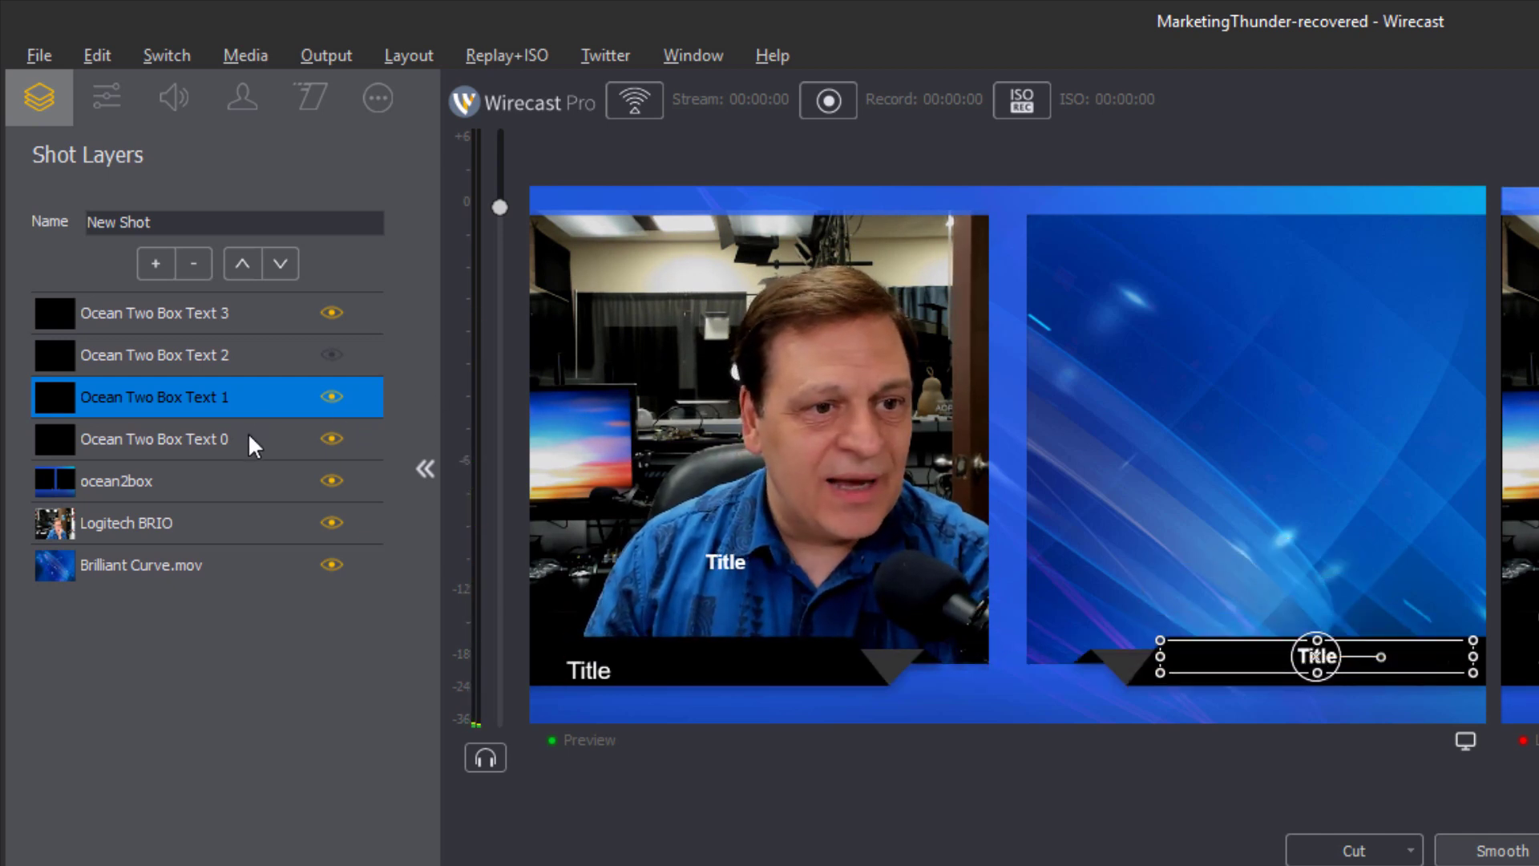
{"action": "left_click", "coordinate": [338, 440]}
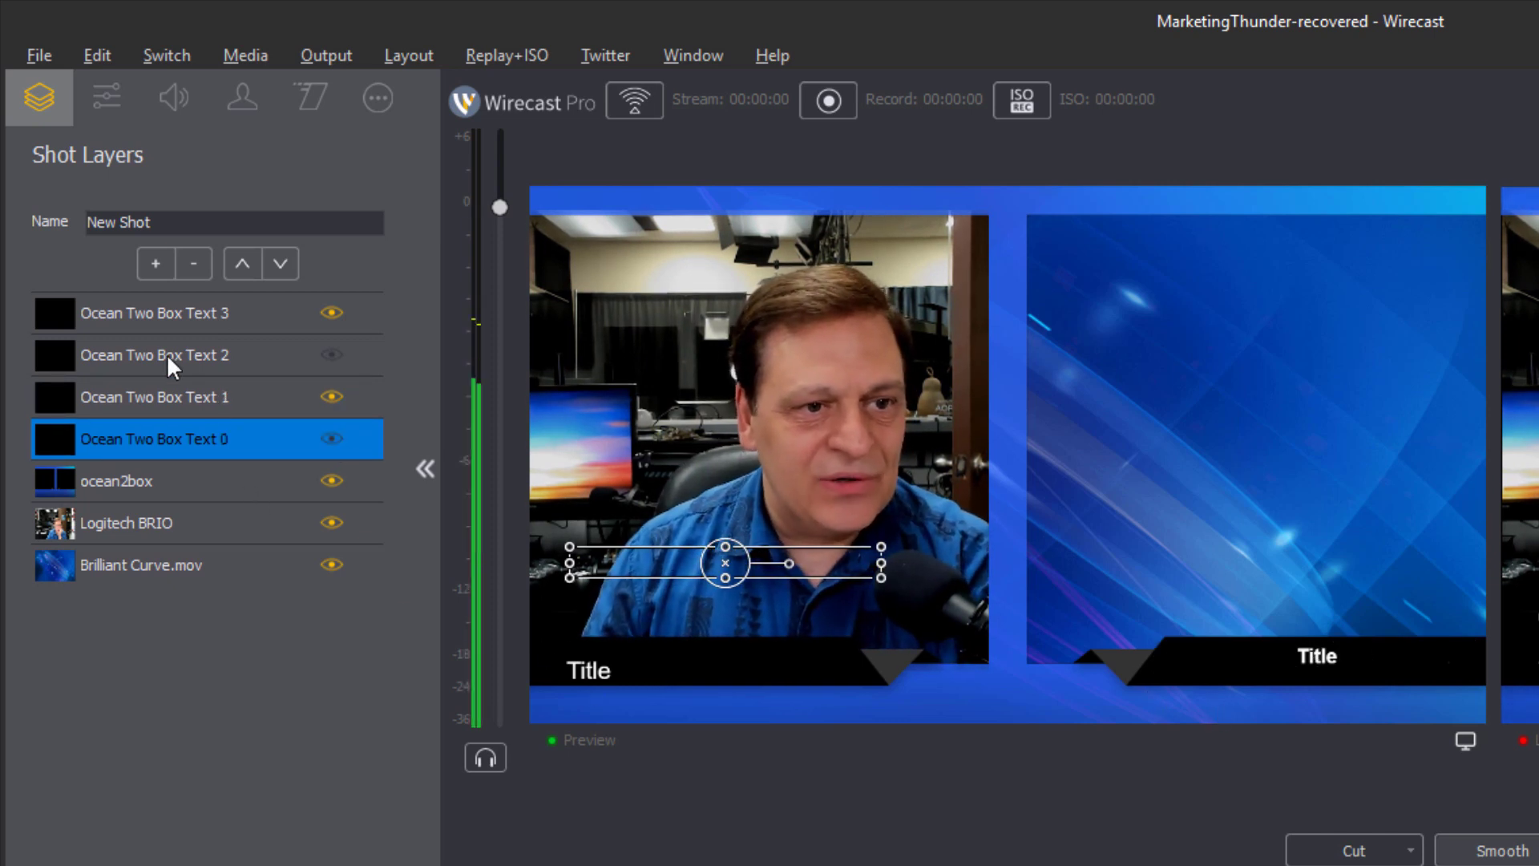
{"action": "left_click", "coordinate": [185, 311]}
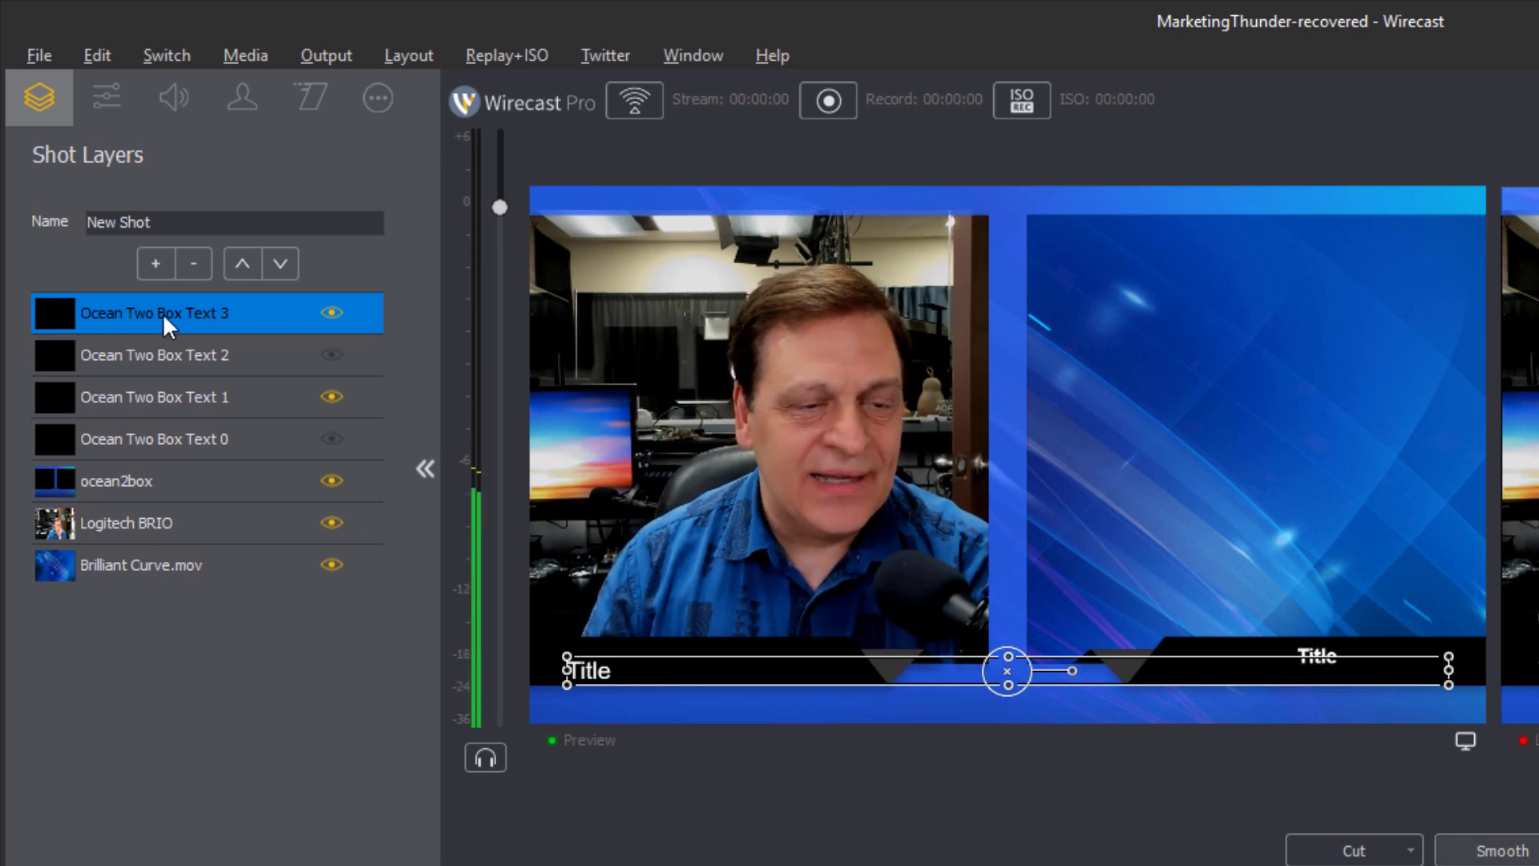
Step: Rename the Ocean Two Box Text 3 caption's source to Host Name
{"action": "left_click", "coordinate": [376, 99]}
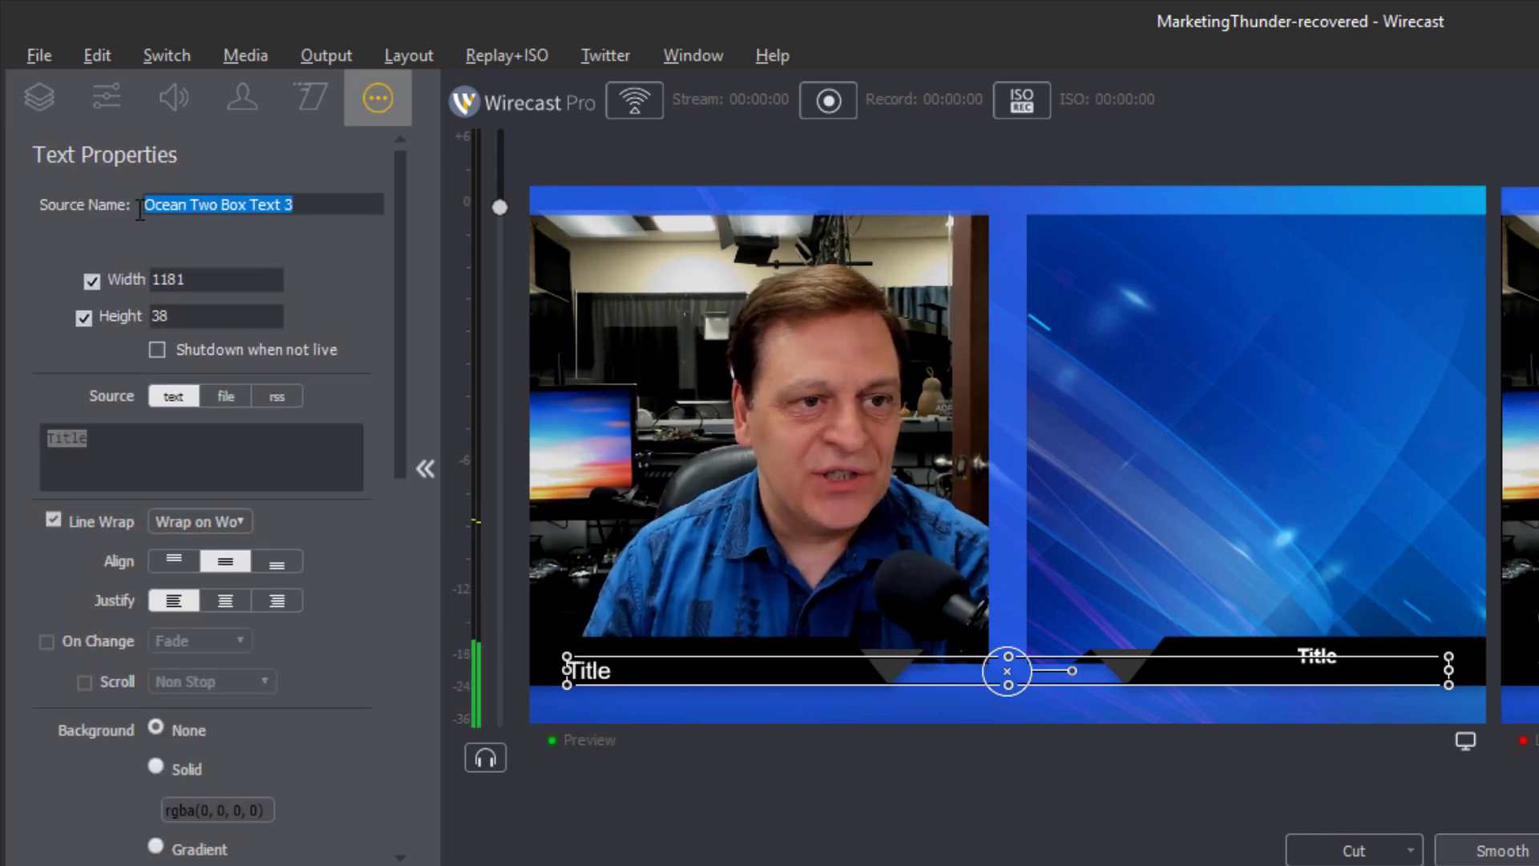
{"action": "type", "text": "Host"}
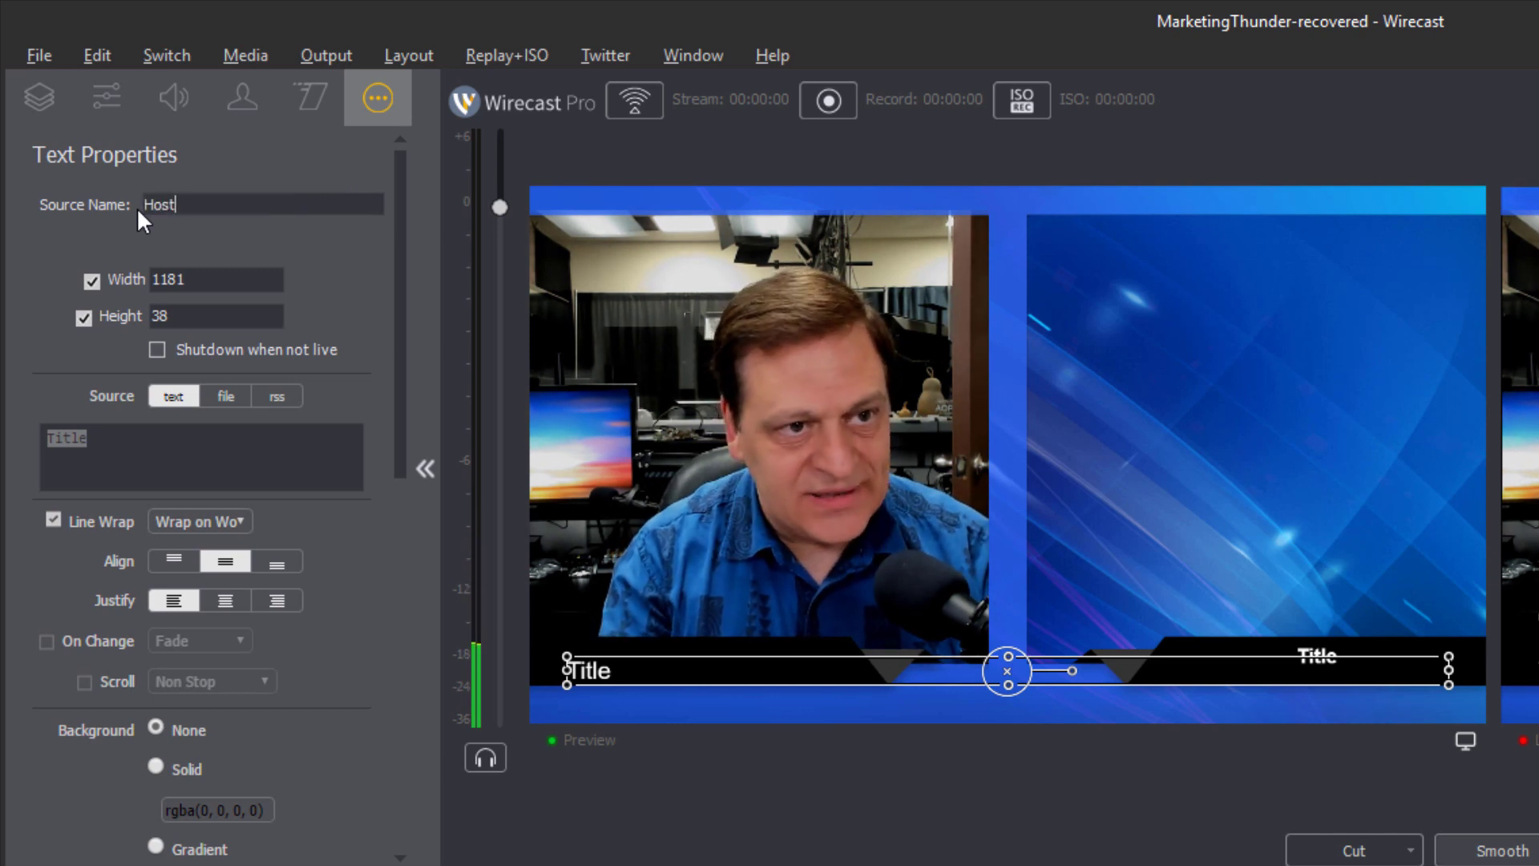
{"action": "type", "text": " Name"}
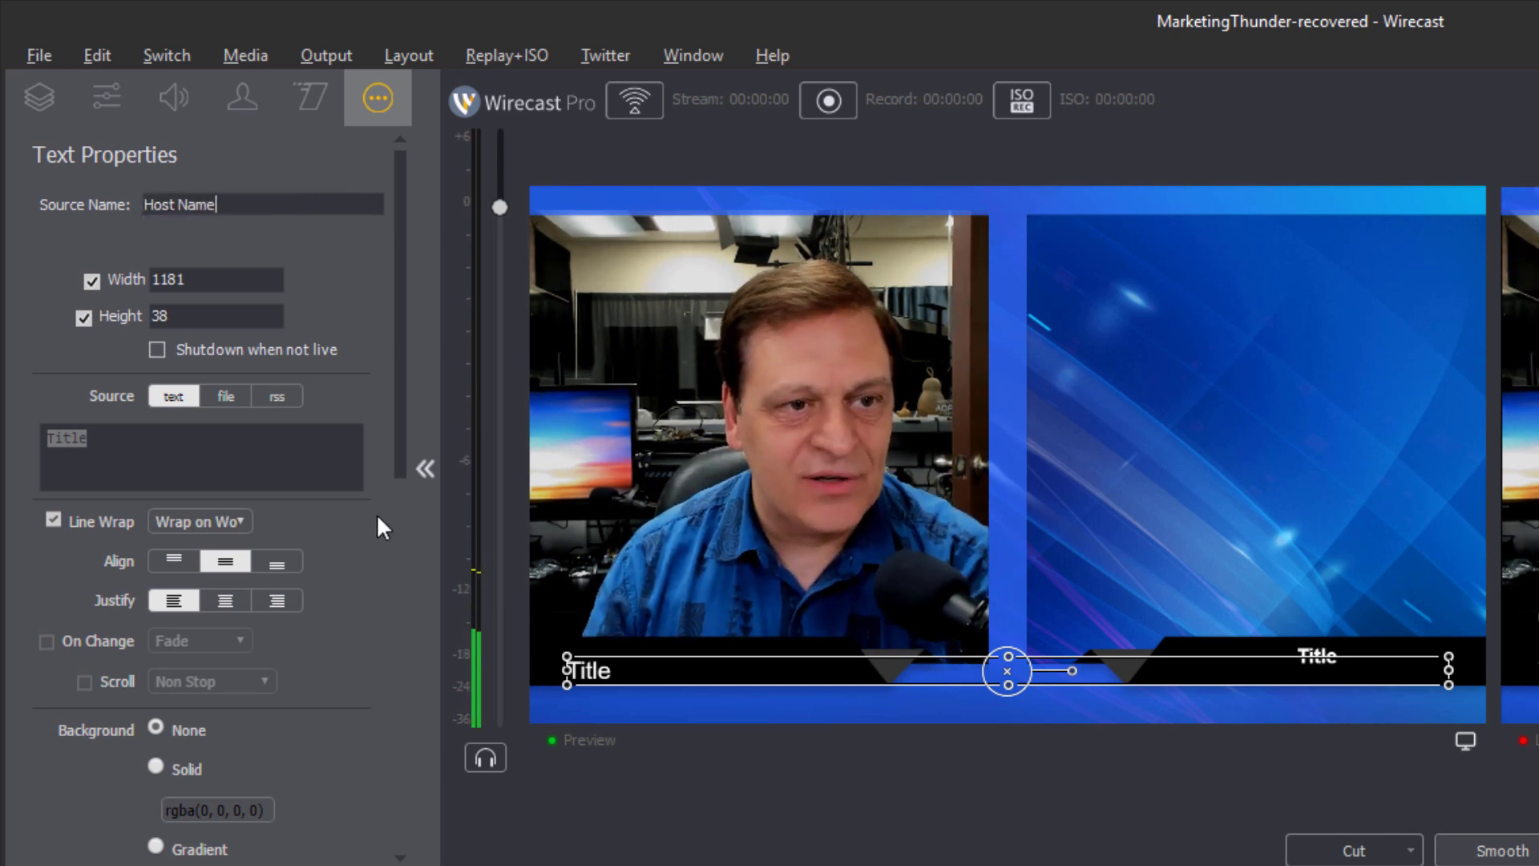
{"action": "left_click", "coordinate": [37, 94]}
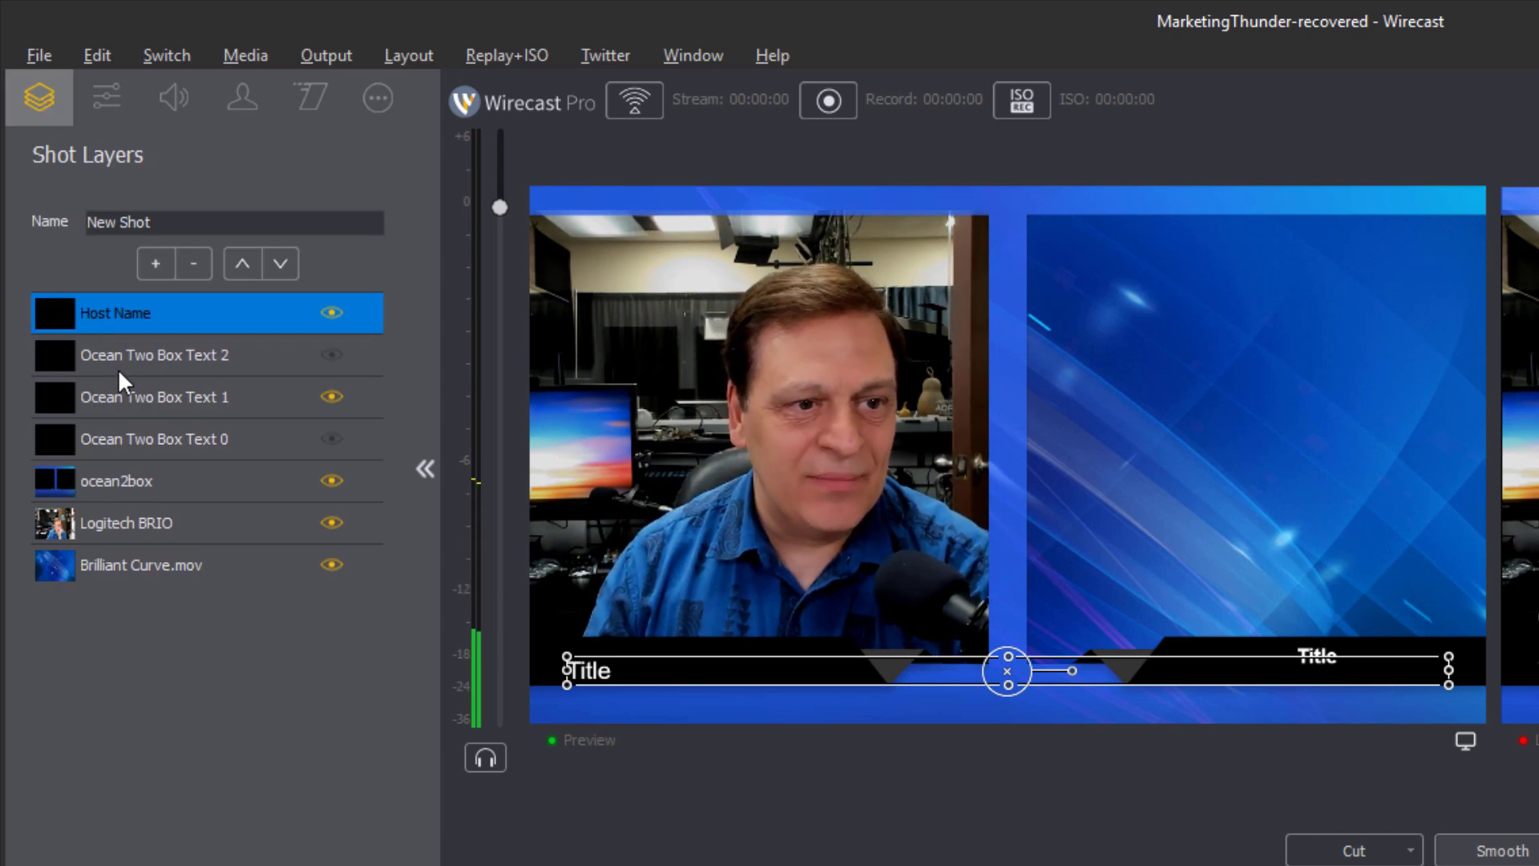
Step: Rename the right-hand Ocean Two Box Text 1 caption's source to Guest Name
{"action": "left_click", "coordinate": [123, 398]}
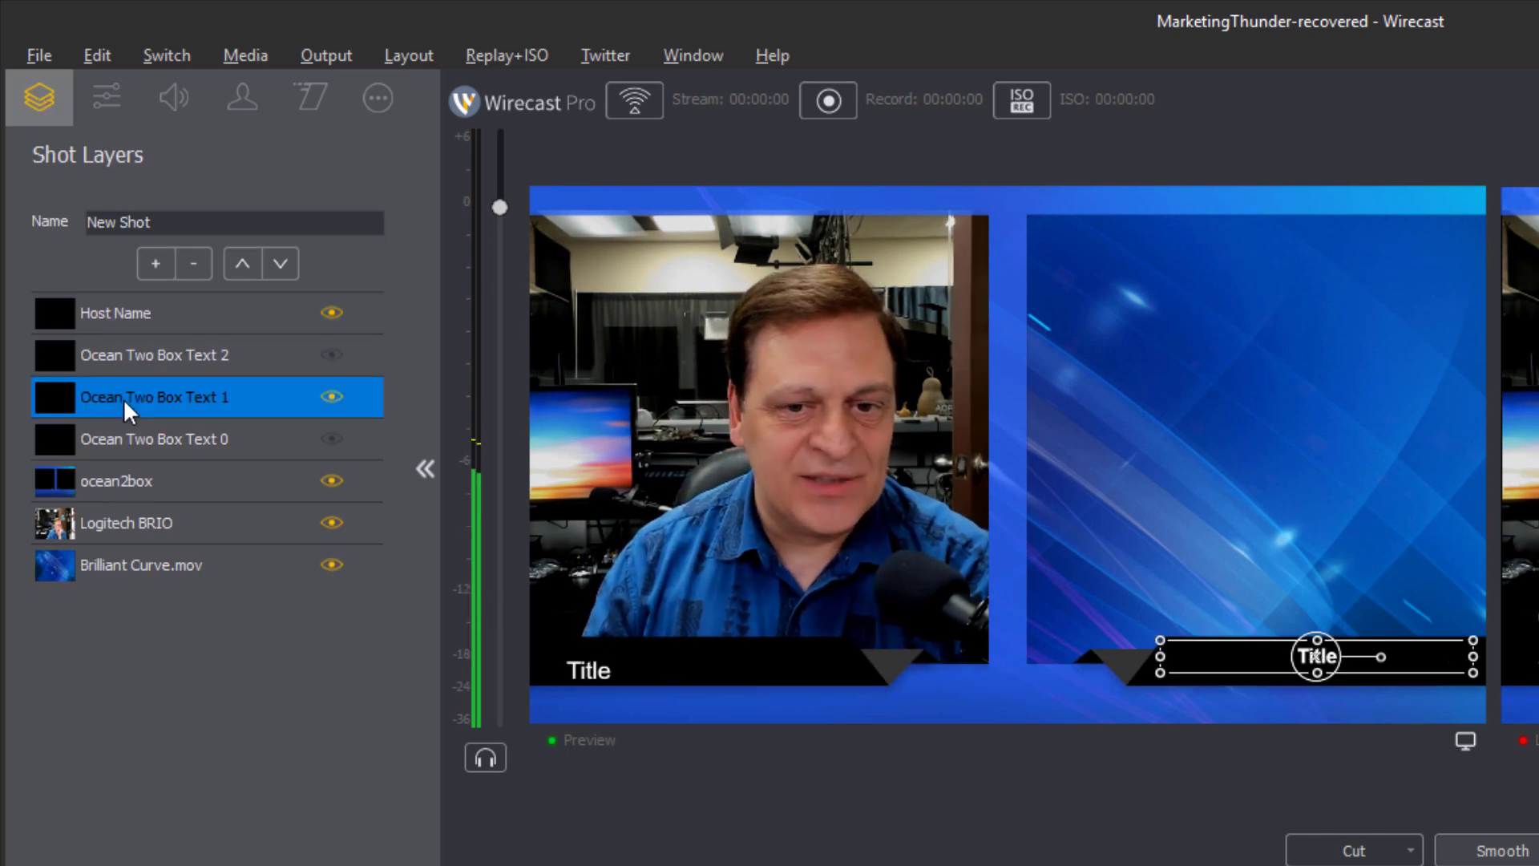
{"action": "left_click", "coordinate": [377, 98]}
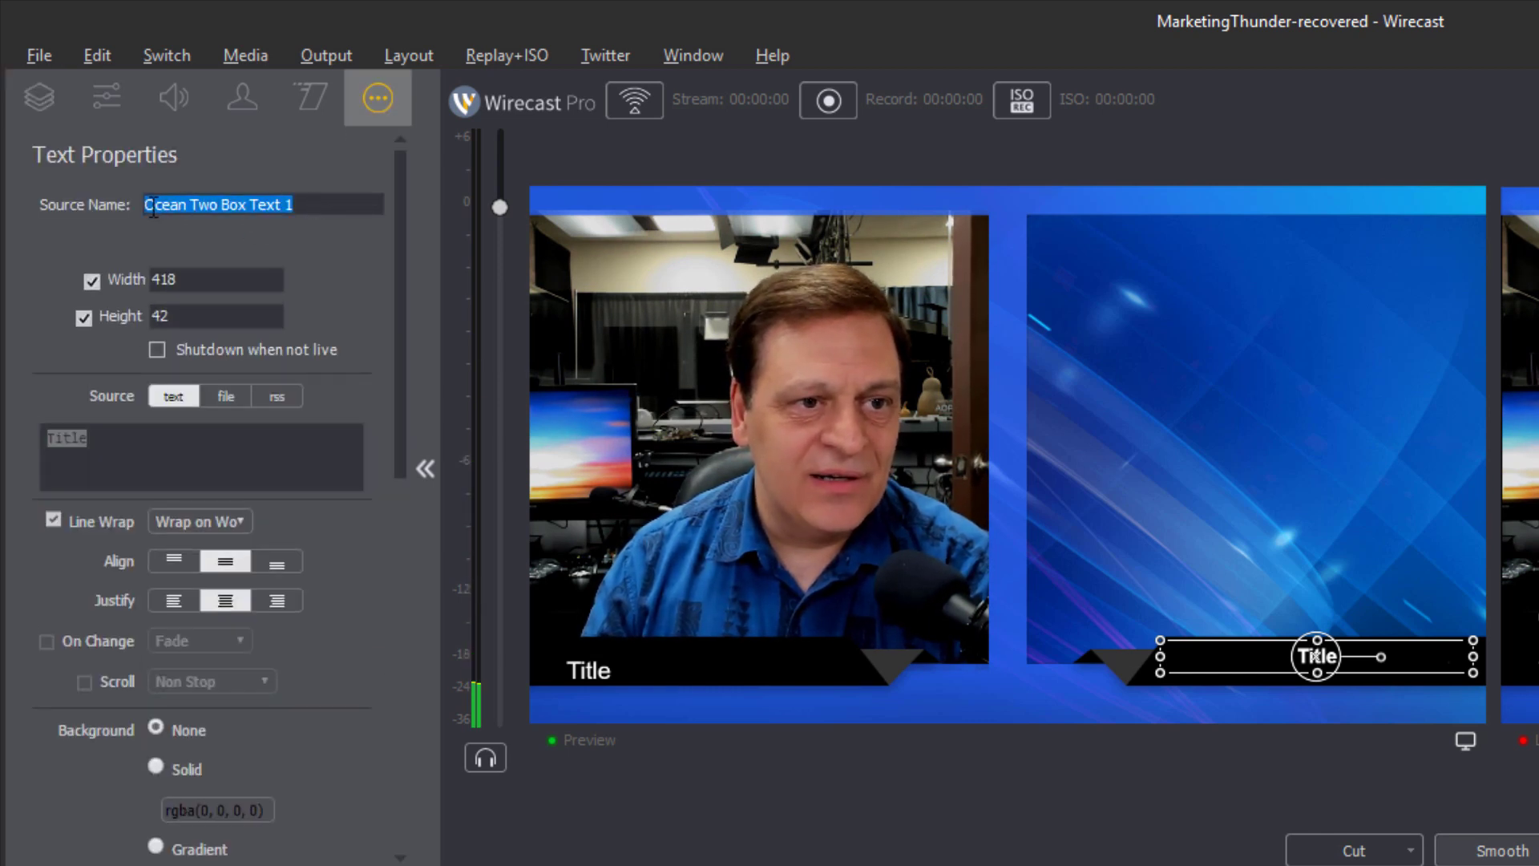
{"action": "type", "text": "Gues"}
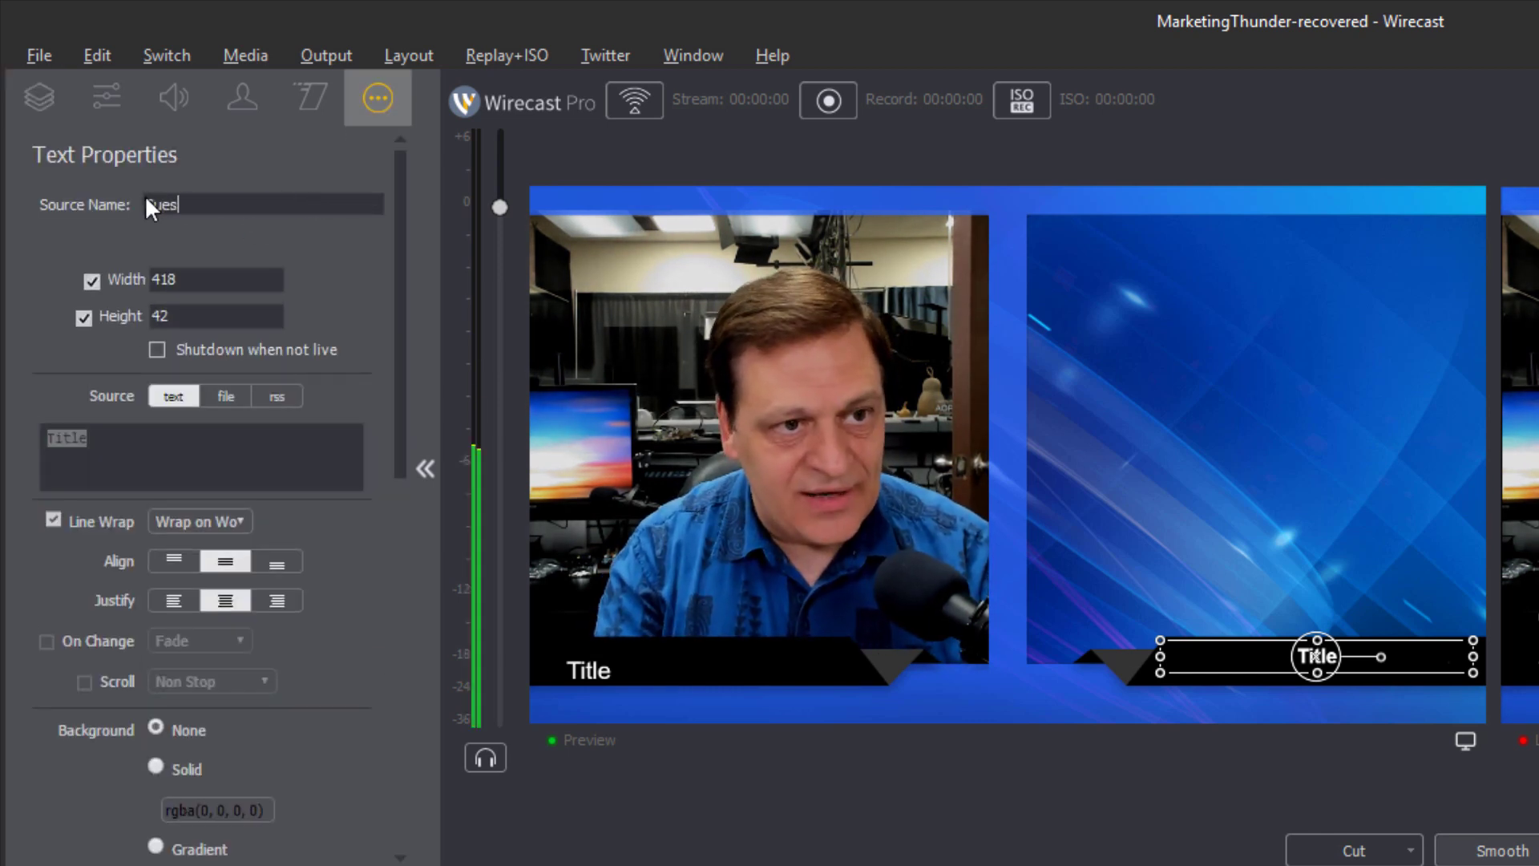
{"action": "type", "text": "t Name"}
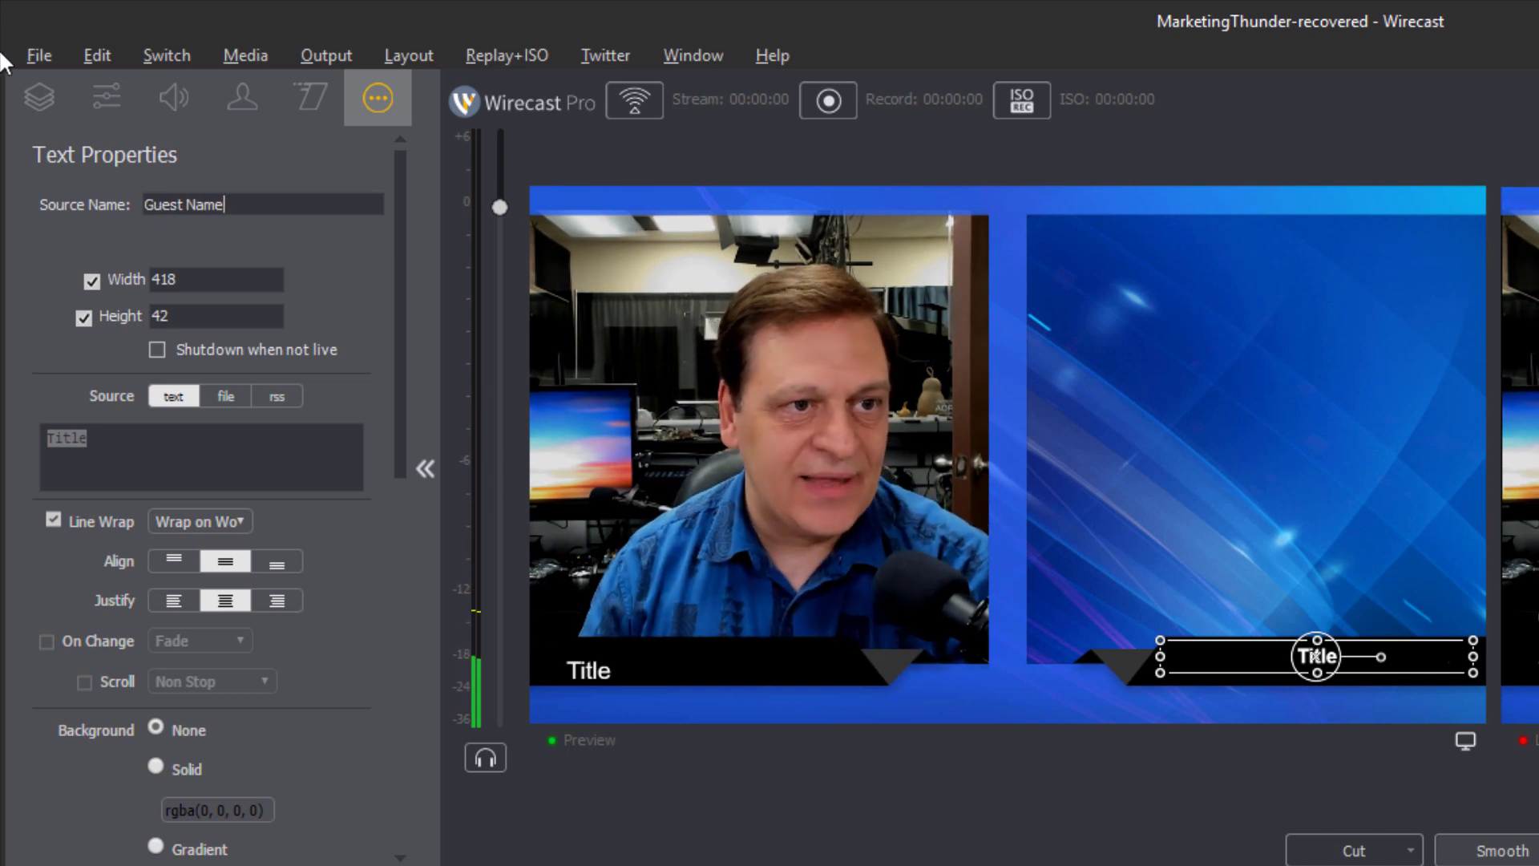
{"action": "left_click", "coordinate": [35, 93]}
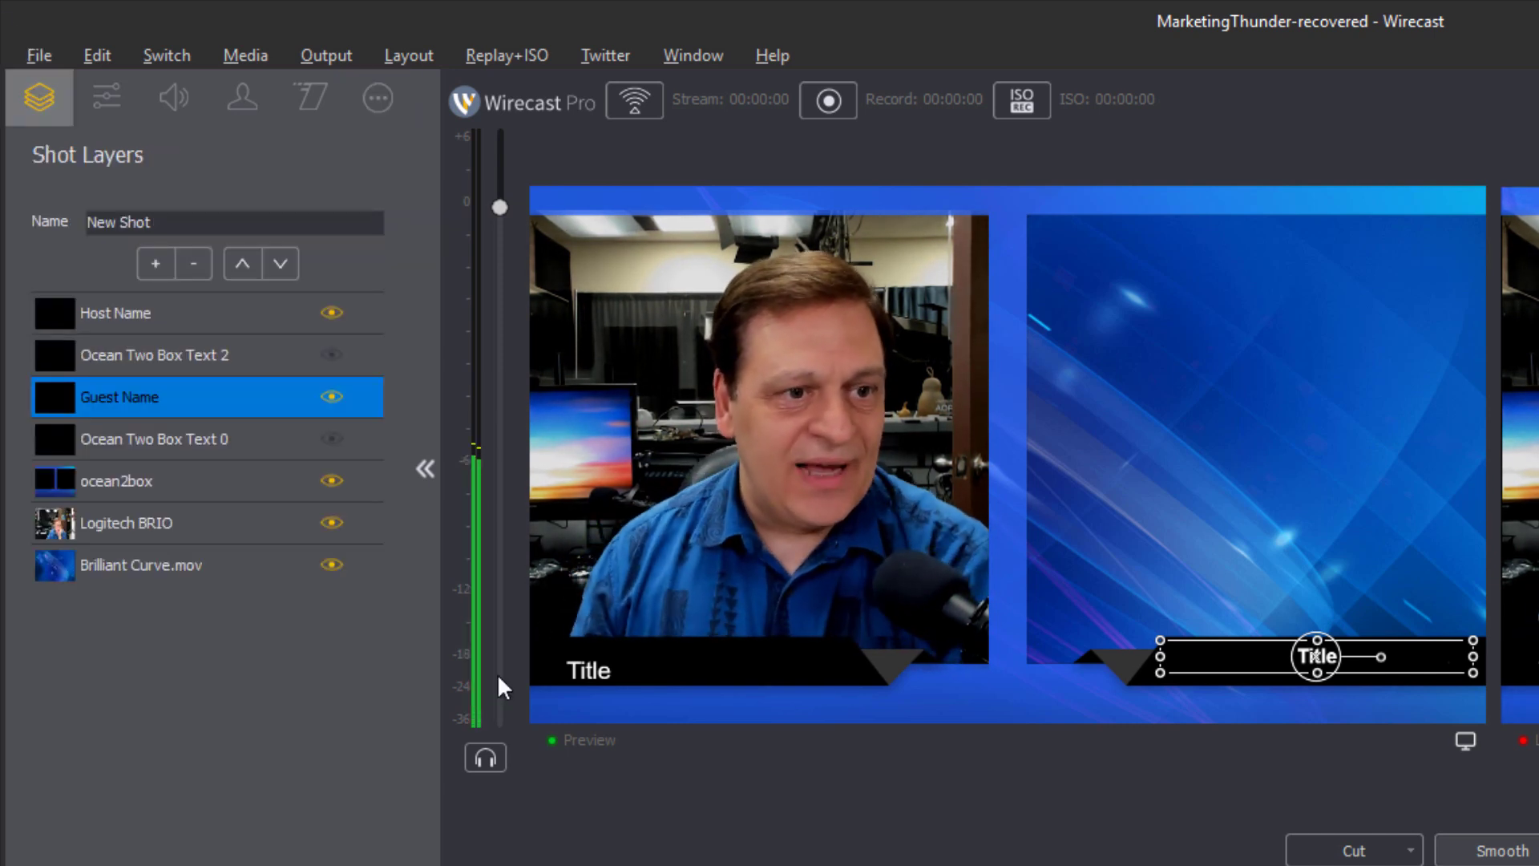
Step: Replace the Host Name caption with the host's full name, nudge it into its bar, and take it live
{"action": "left_click", "coordinate": [132, 312]}
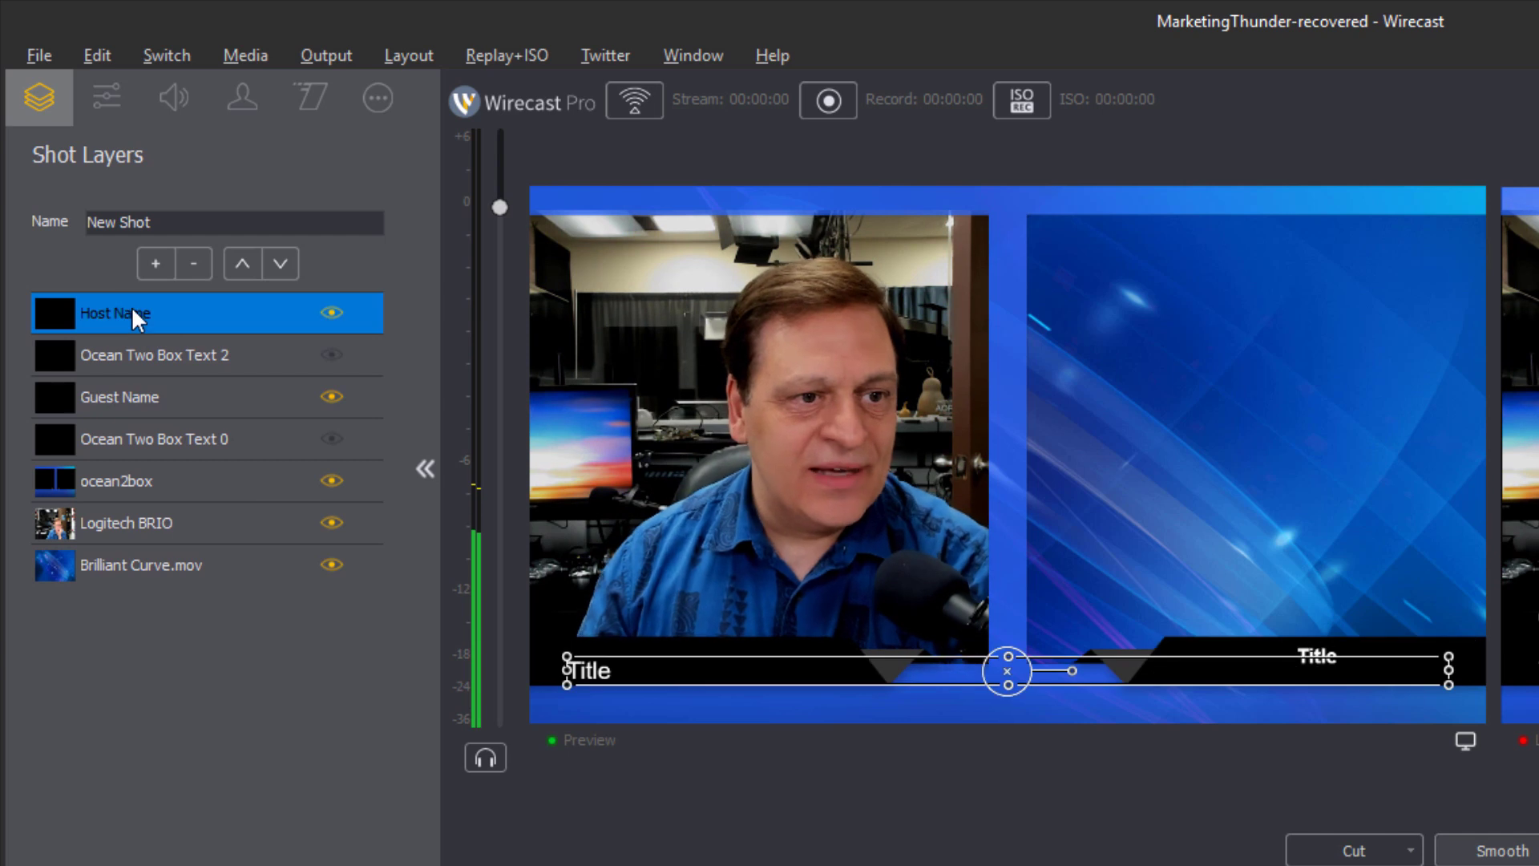
{"action": "left_click", "coordinate": [383, 99]}
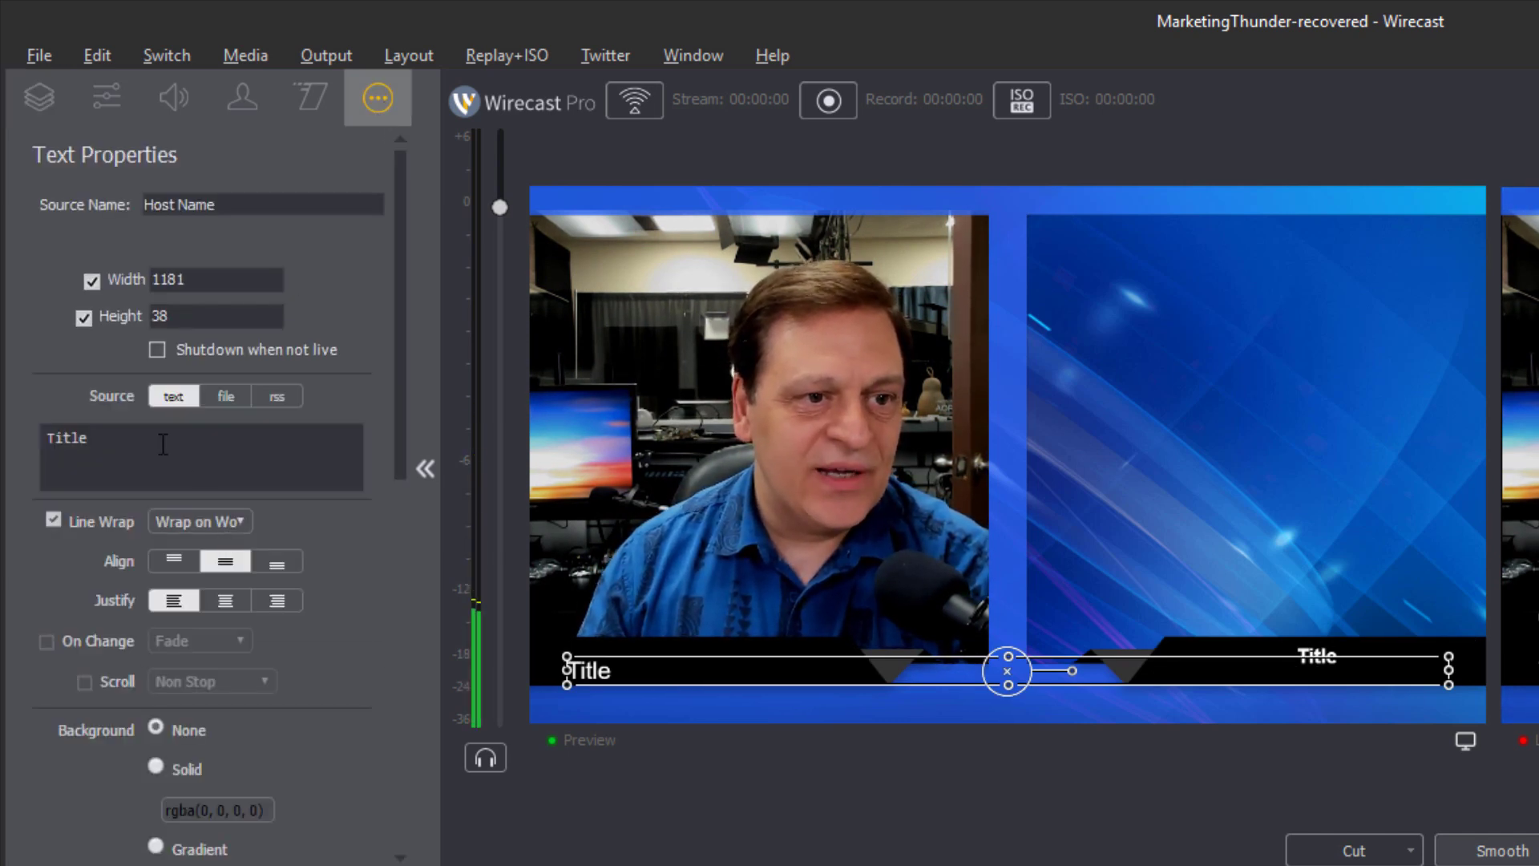
{"action": "type", "text": "Robe"}
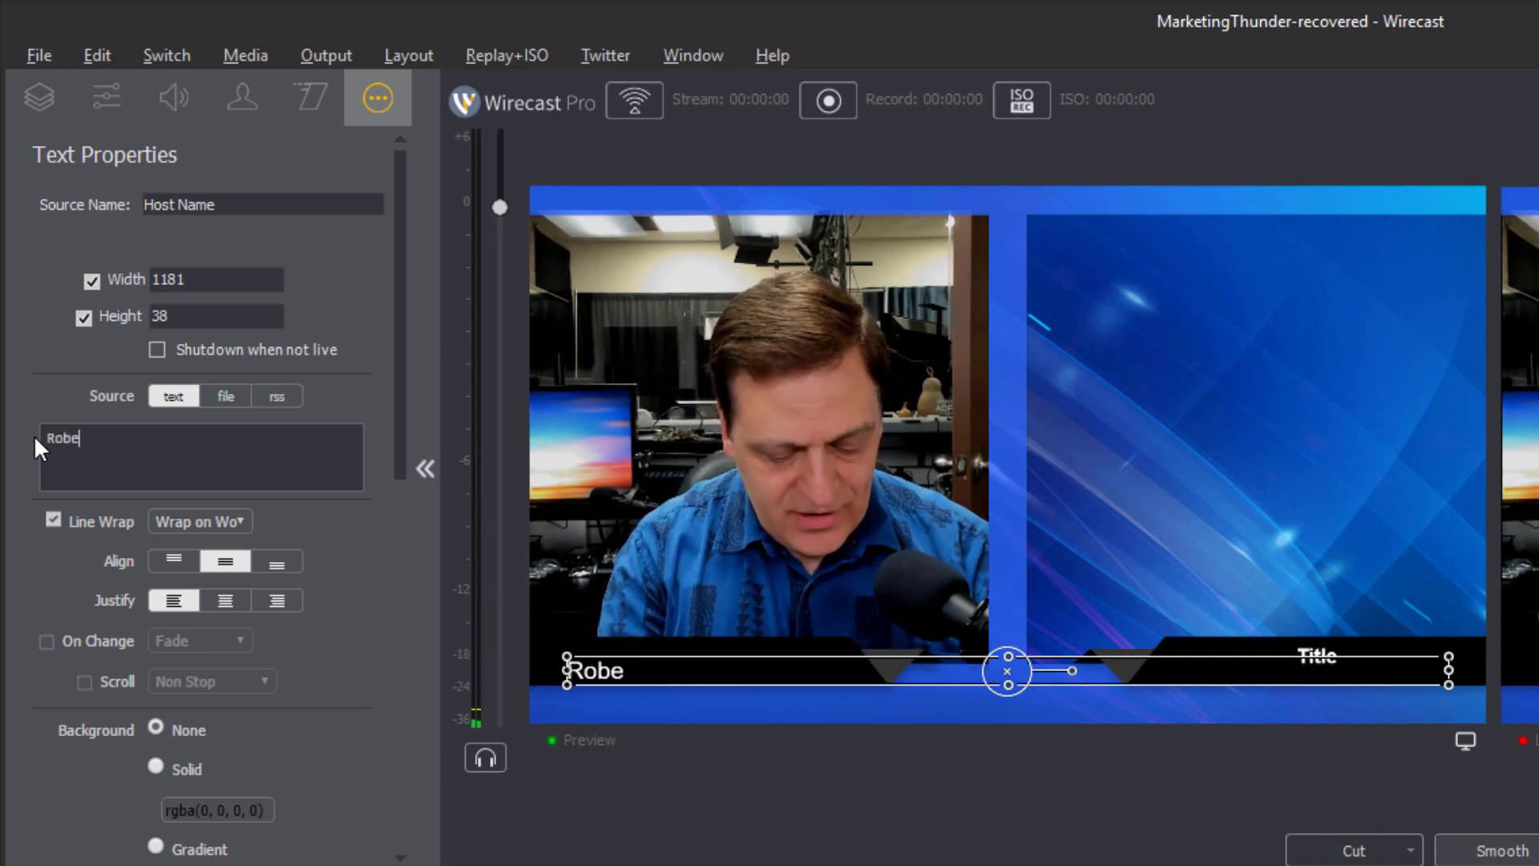
{"action": "type", "text": "rt Imbriale"}
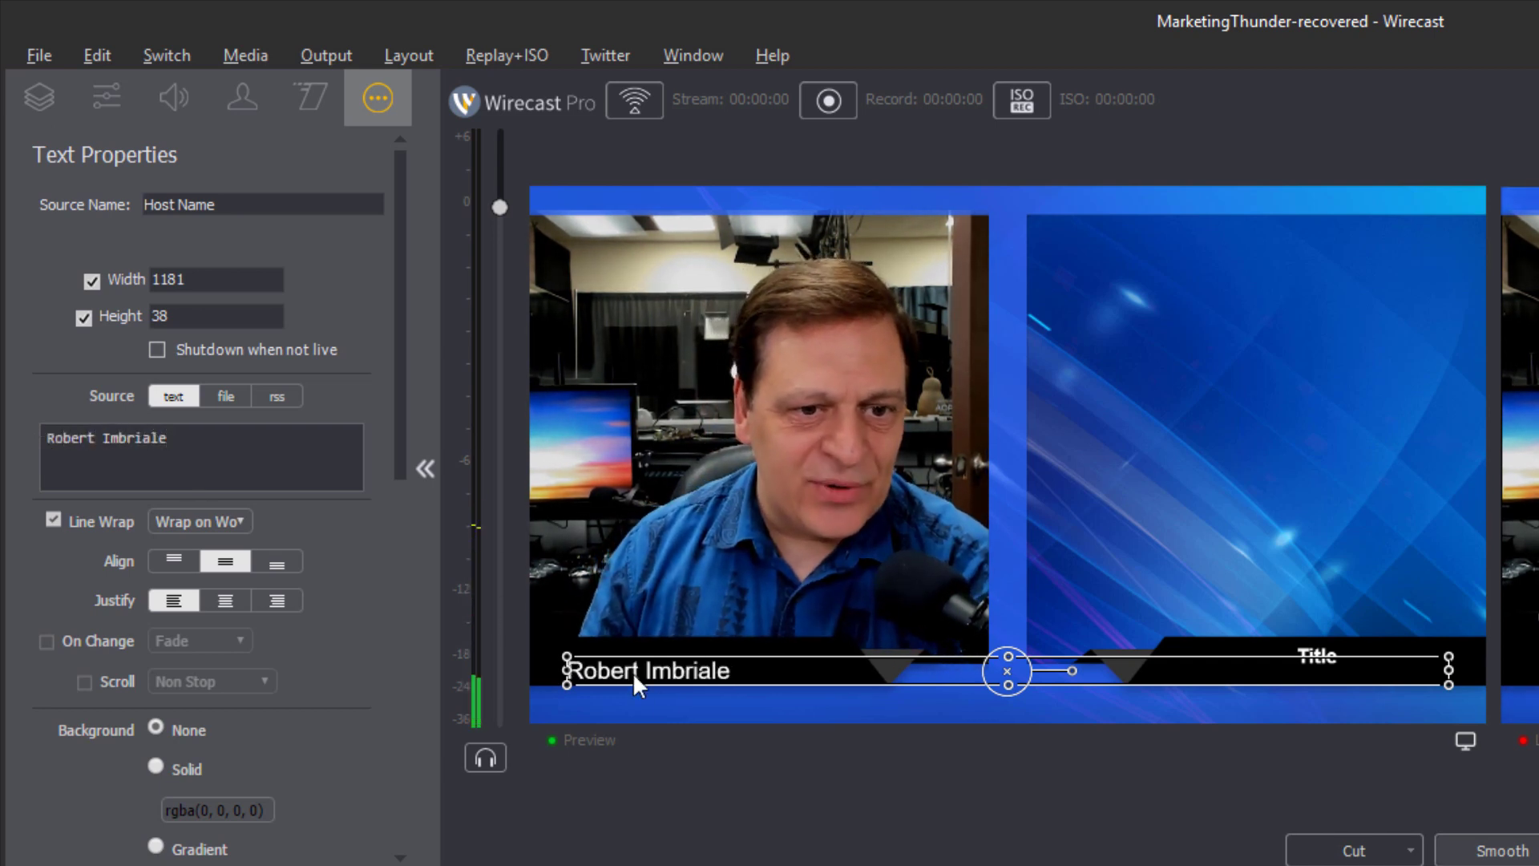
{"action": "left_click_drag", "start_coordinate": [642, 665], "coordinate": [636, 666]}
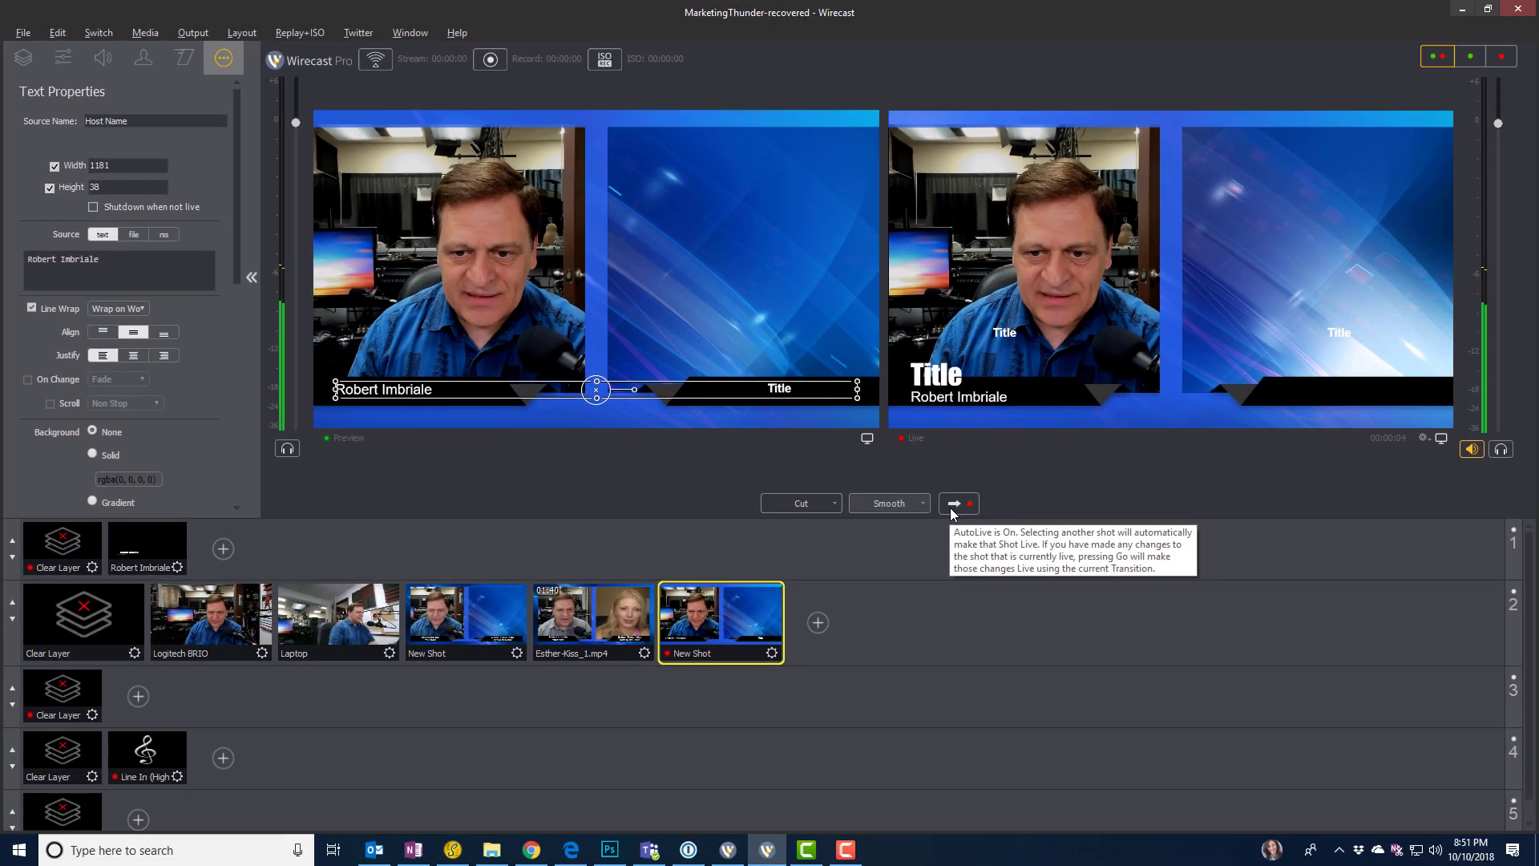
{"action": "left_click", "coordinate": [1236, 662]}
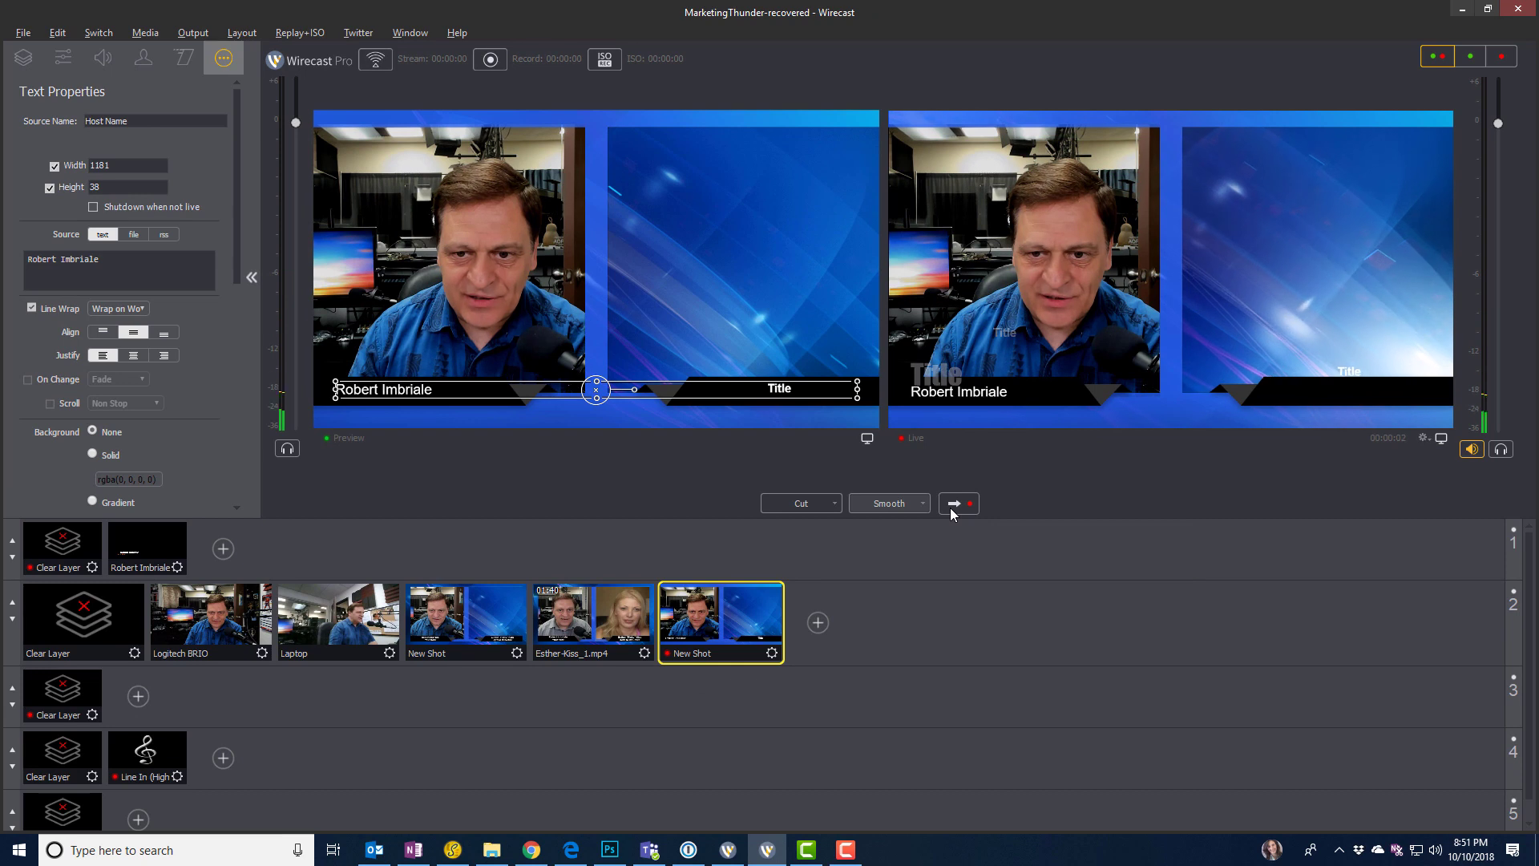
{"action": "left_click", "coordinate": [951, 503]}
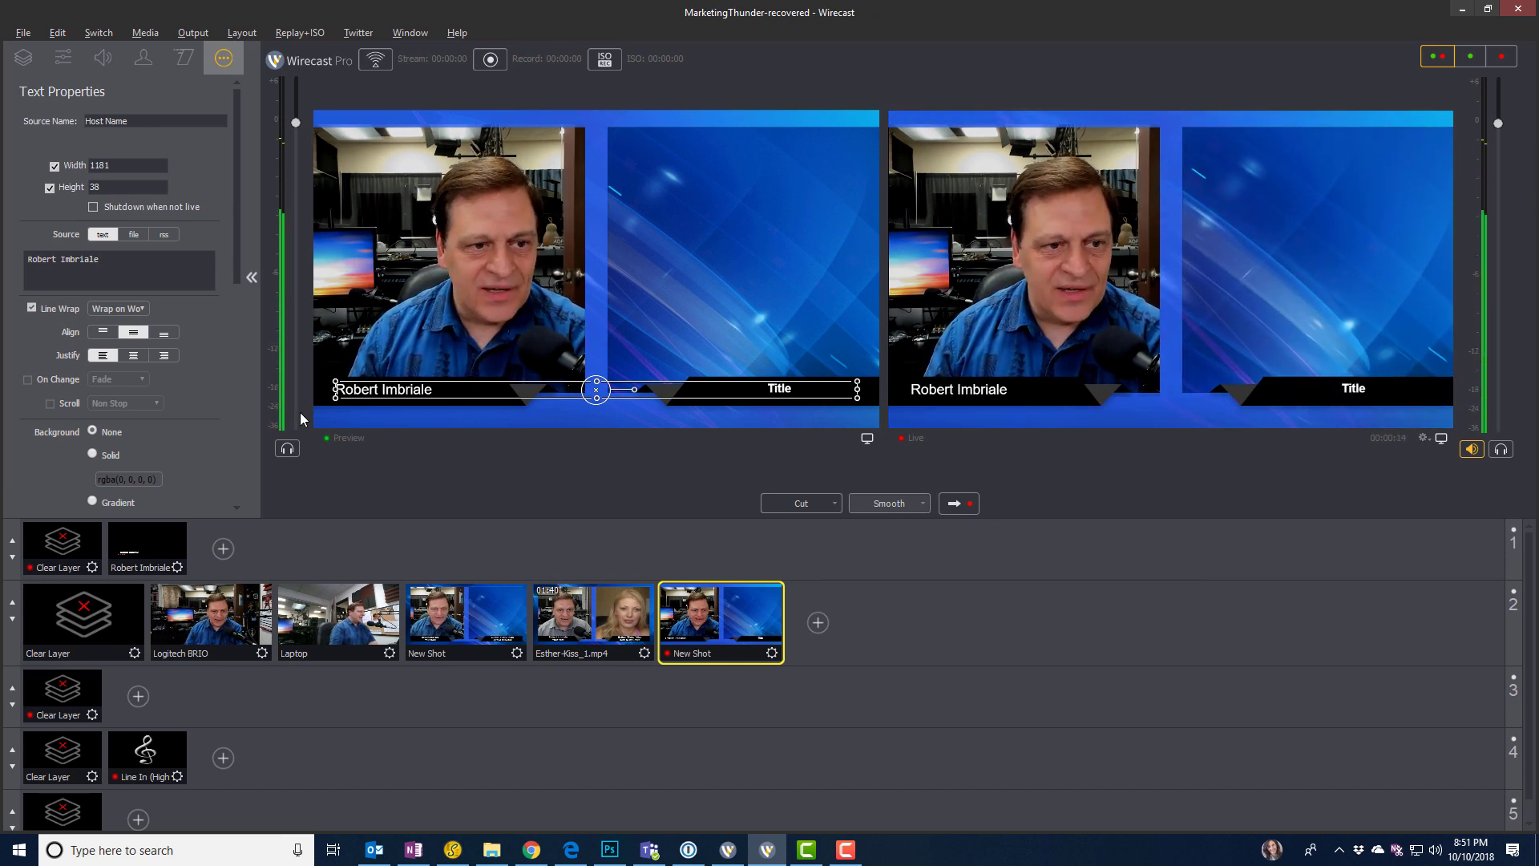
Step: Set the Guest Name caption to a placeholder guest name and align it to the snap guide
{"action": "left_click", "coordinate": [24, 57]}
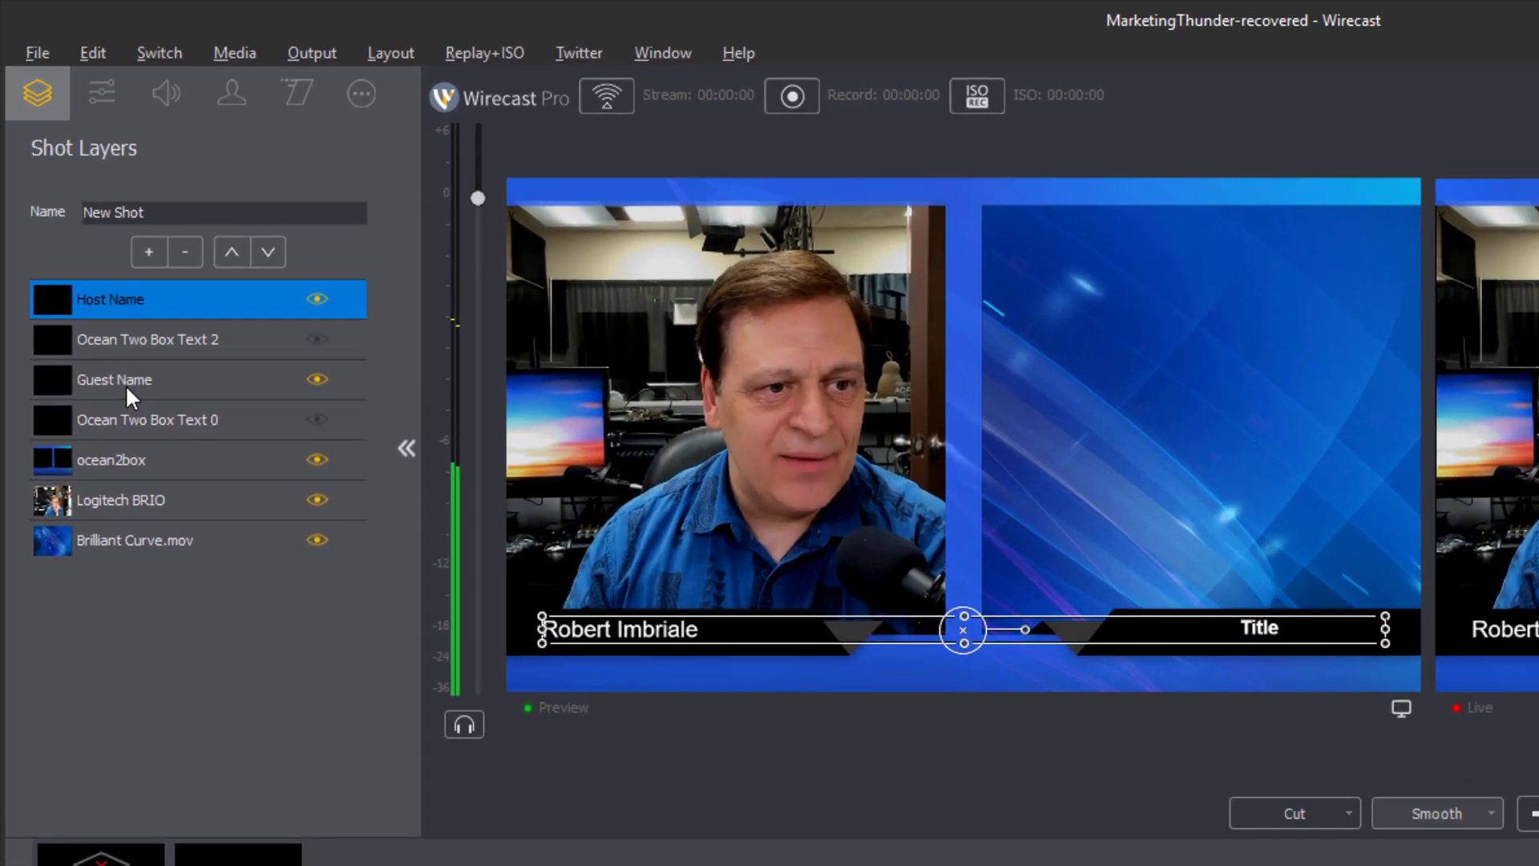
{"action": "left_click", "coordinate": [107, 237]}
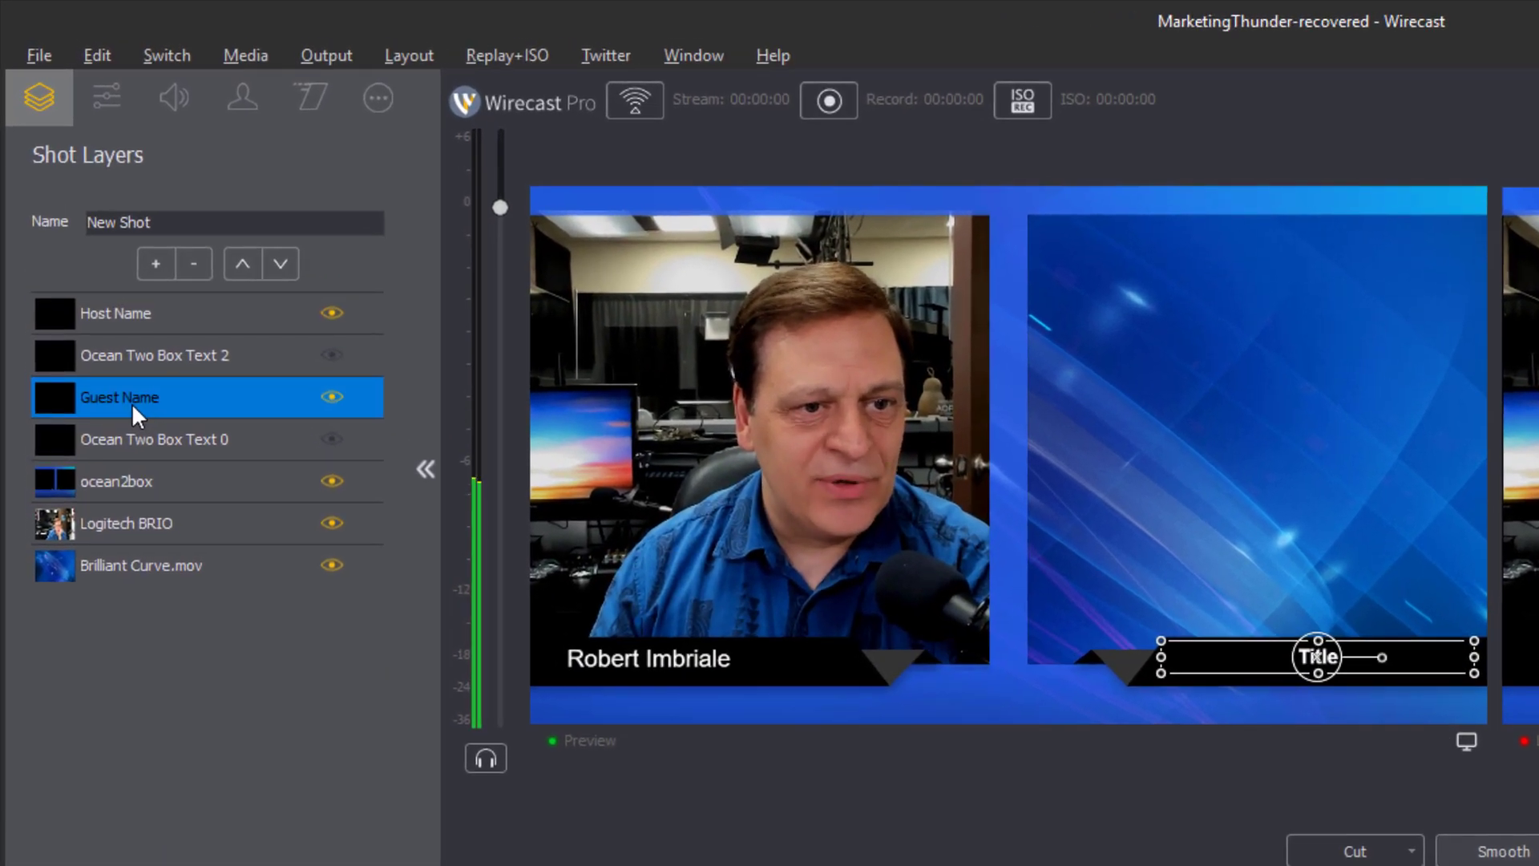
{"action": "left_click", "coordinate": [380, 102]}
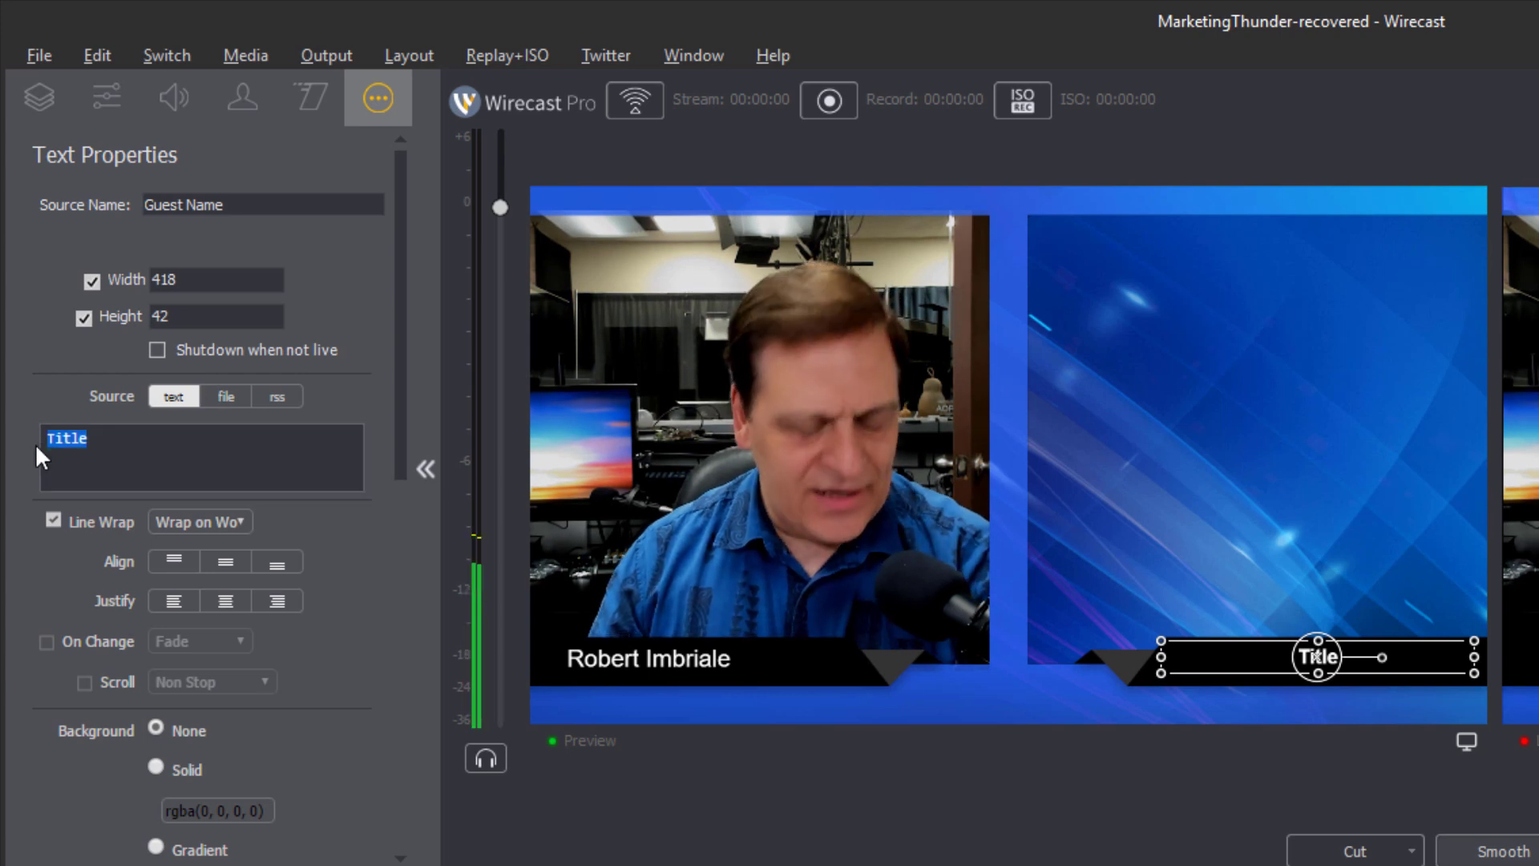
{"action": "type", "text": "Not Robert"}
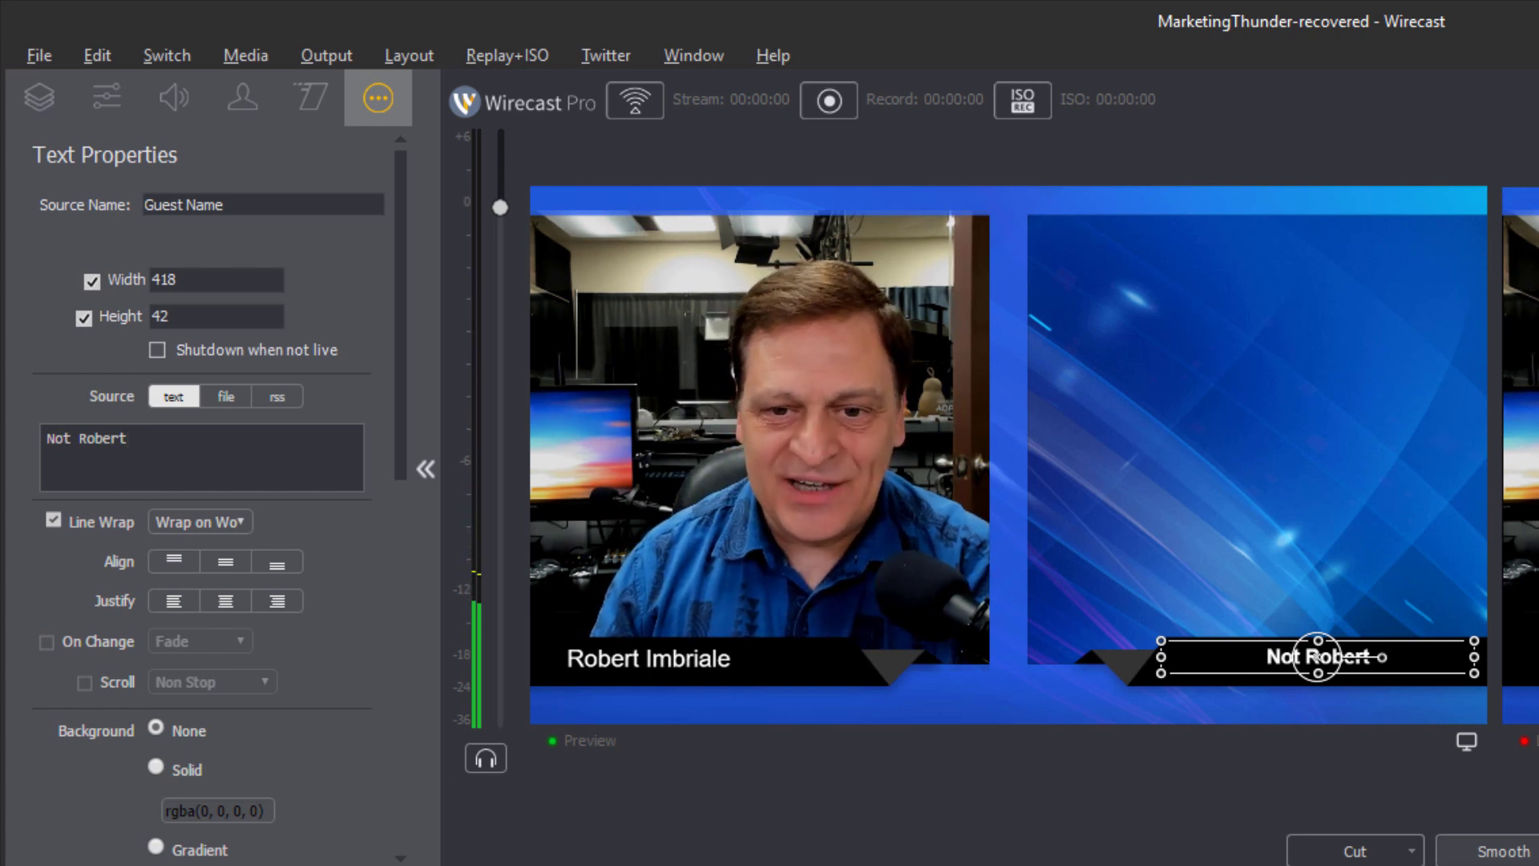
{"action": "mouse_move", "coordinate": [1347, 662]}
{"action": "left_mouse_down"}
{"action": "mouse_move", "coordinate": [1254, 665]}
{"action": "mouse_move", "coordinate": [1358, 658]}
{"action": "left_mouse_up"}
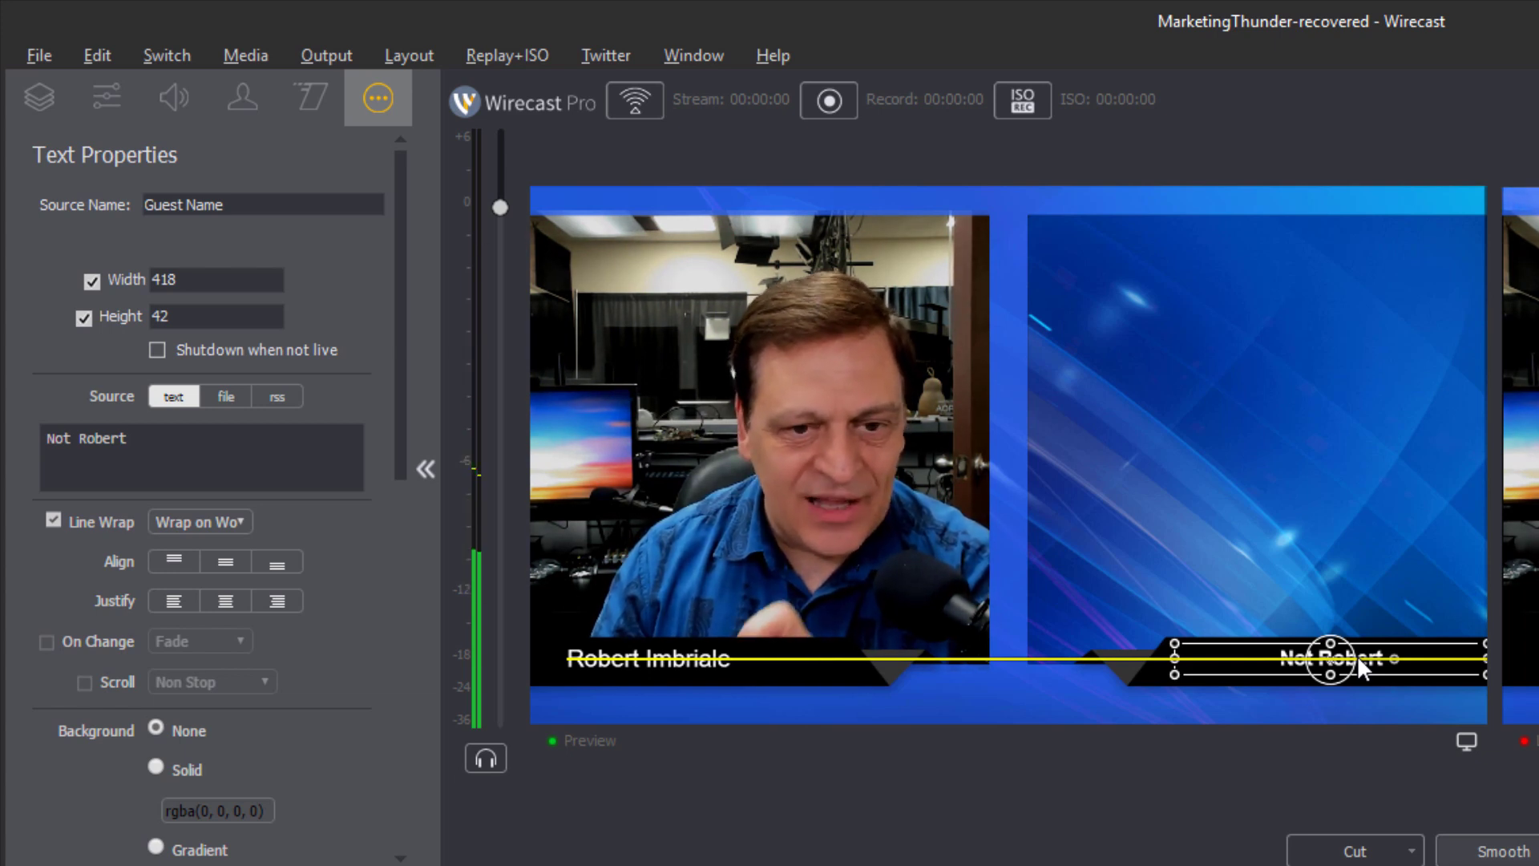
{"action": "left_click_drag", "start_coordinate": [1358, 656], "coordinate": [1358, 656]}
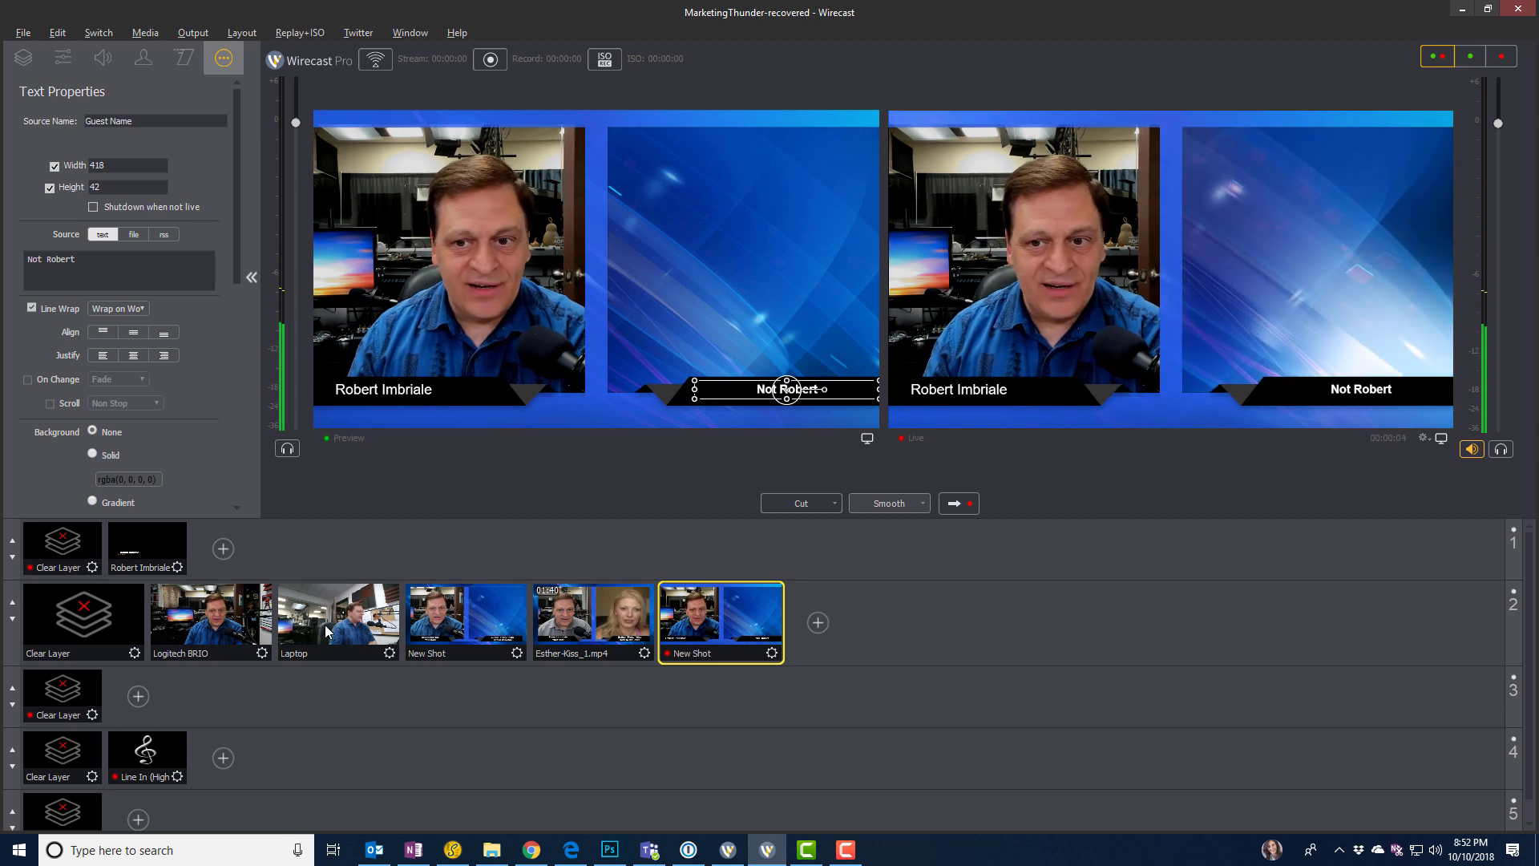
{"action": "double_click", "coordinate": [240, 628]}
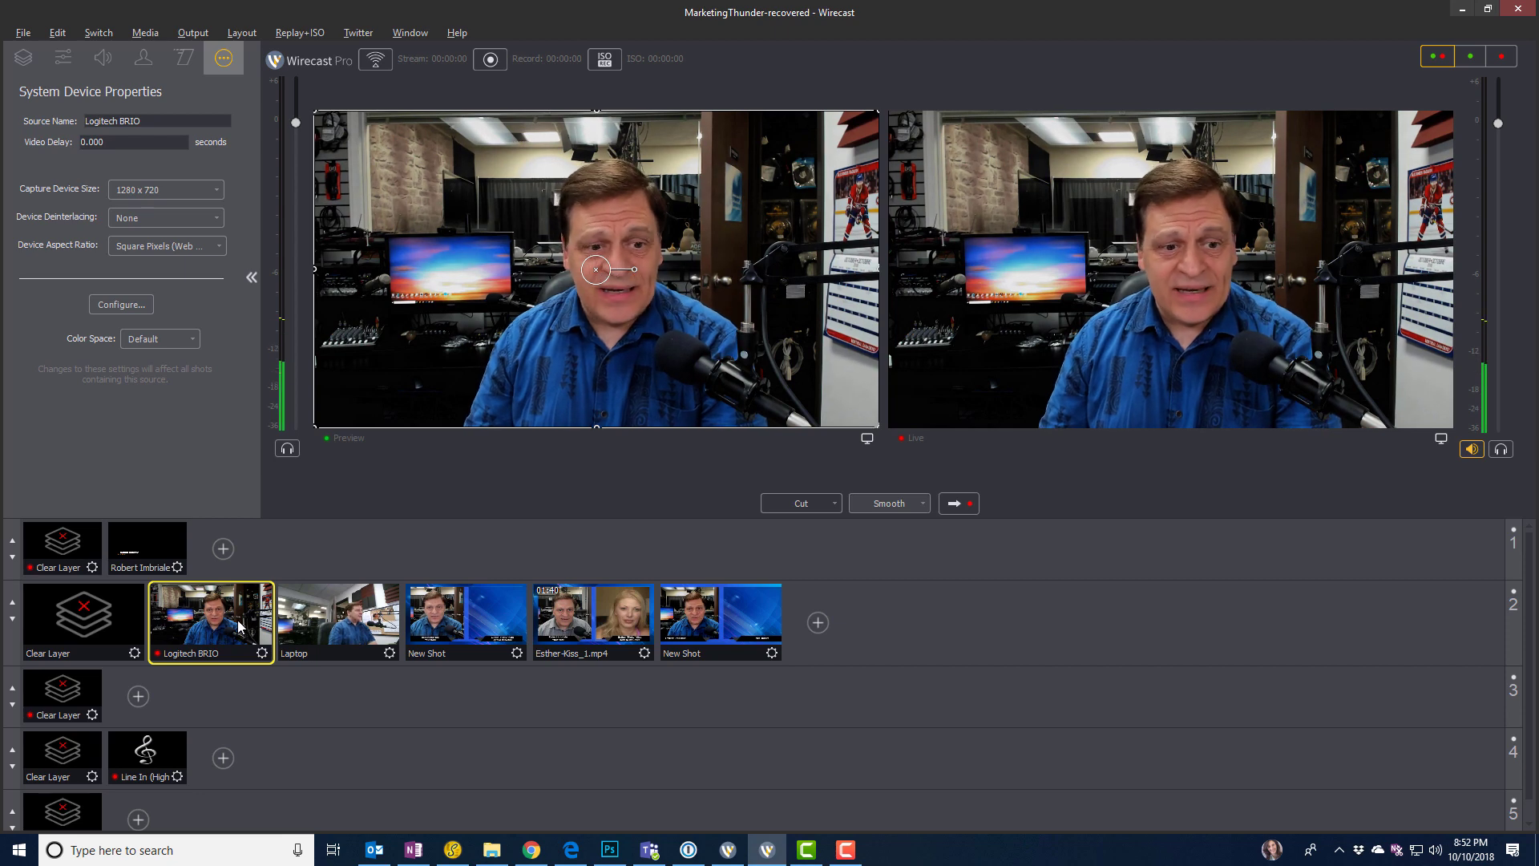
{"action": "left_click", "coordinate": [314, 628]}
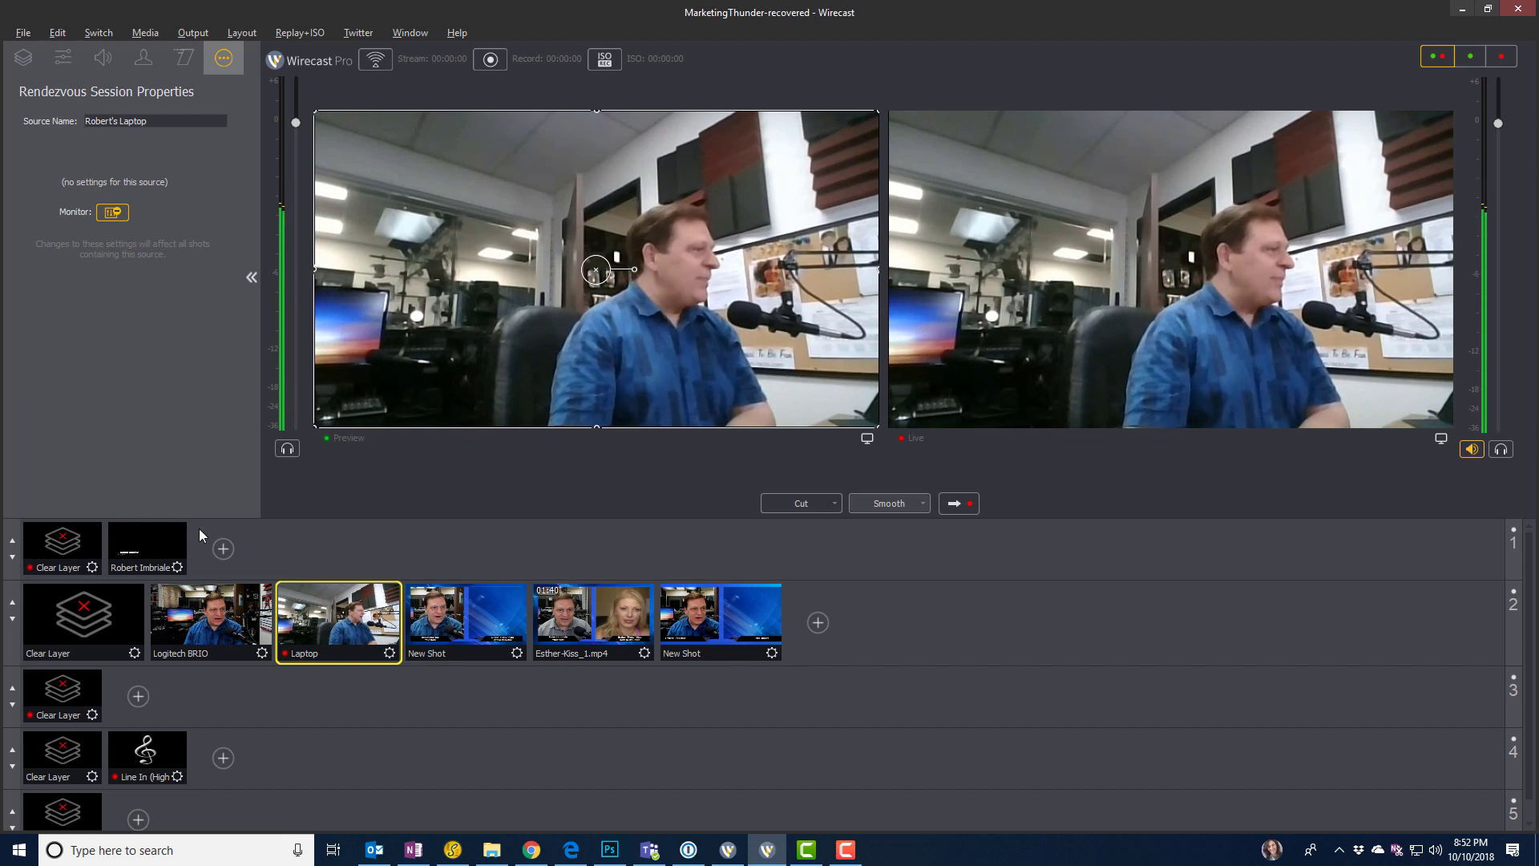
Step: Bring back the two-box shot and add the laptop's Rendezvous Session network feed as a layer
{"action": "left_click", "coordinate": [720, 614]}
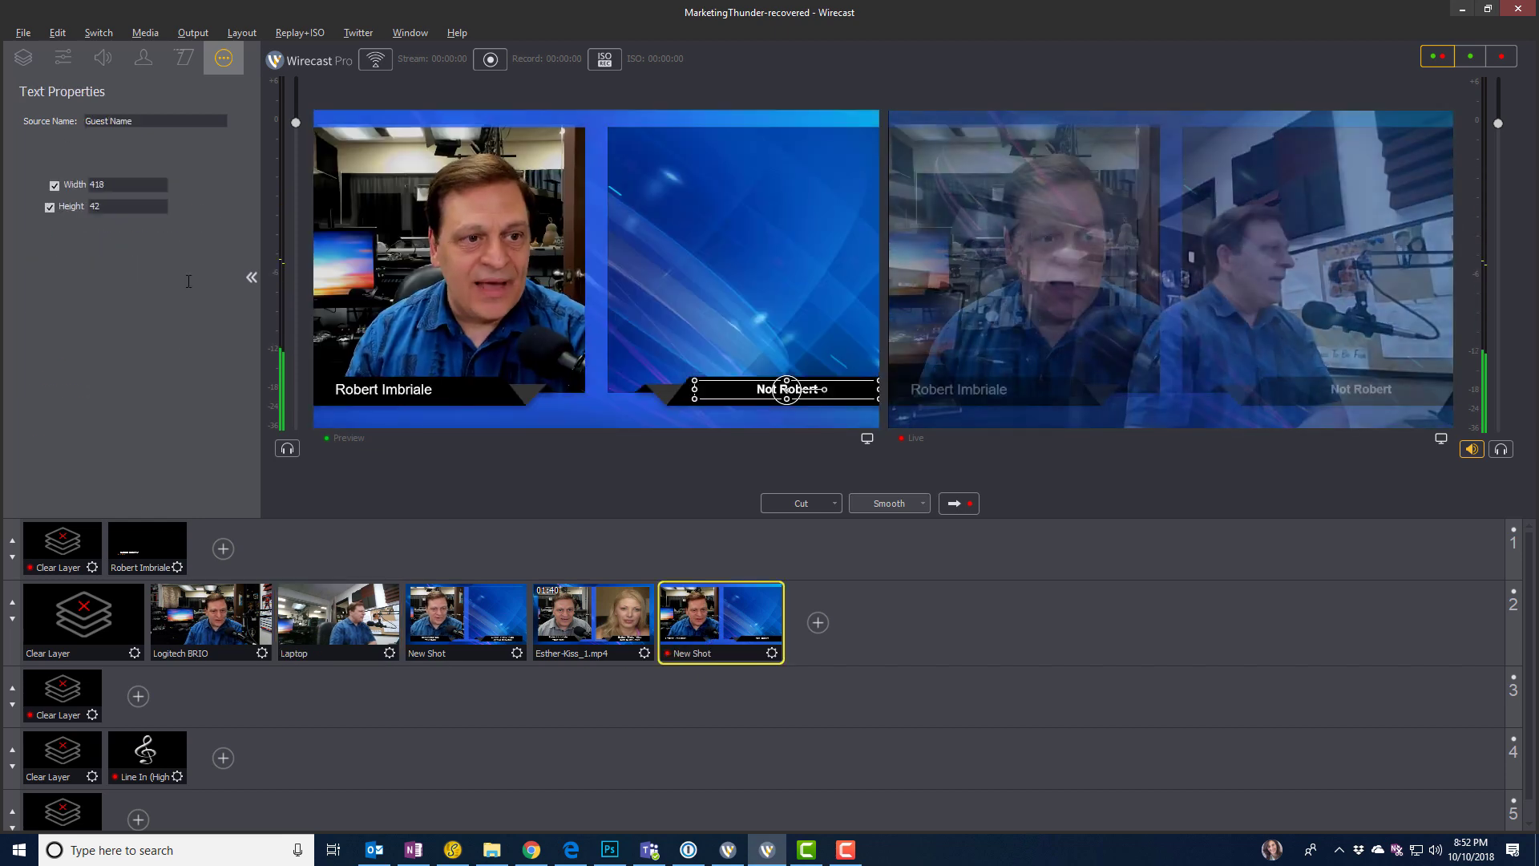
{"action": "left_click", "coordinate": [23, 57]}
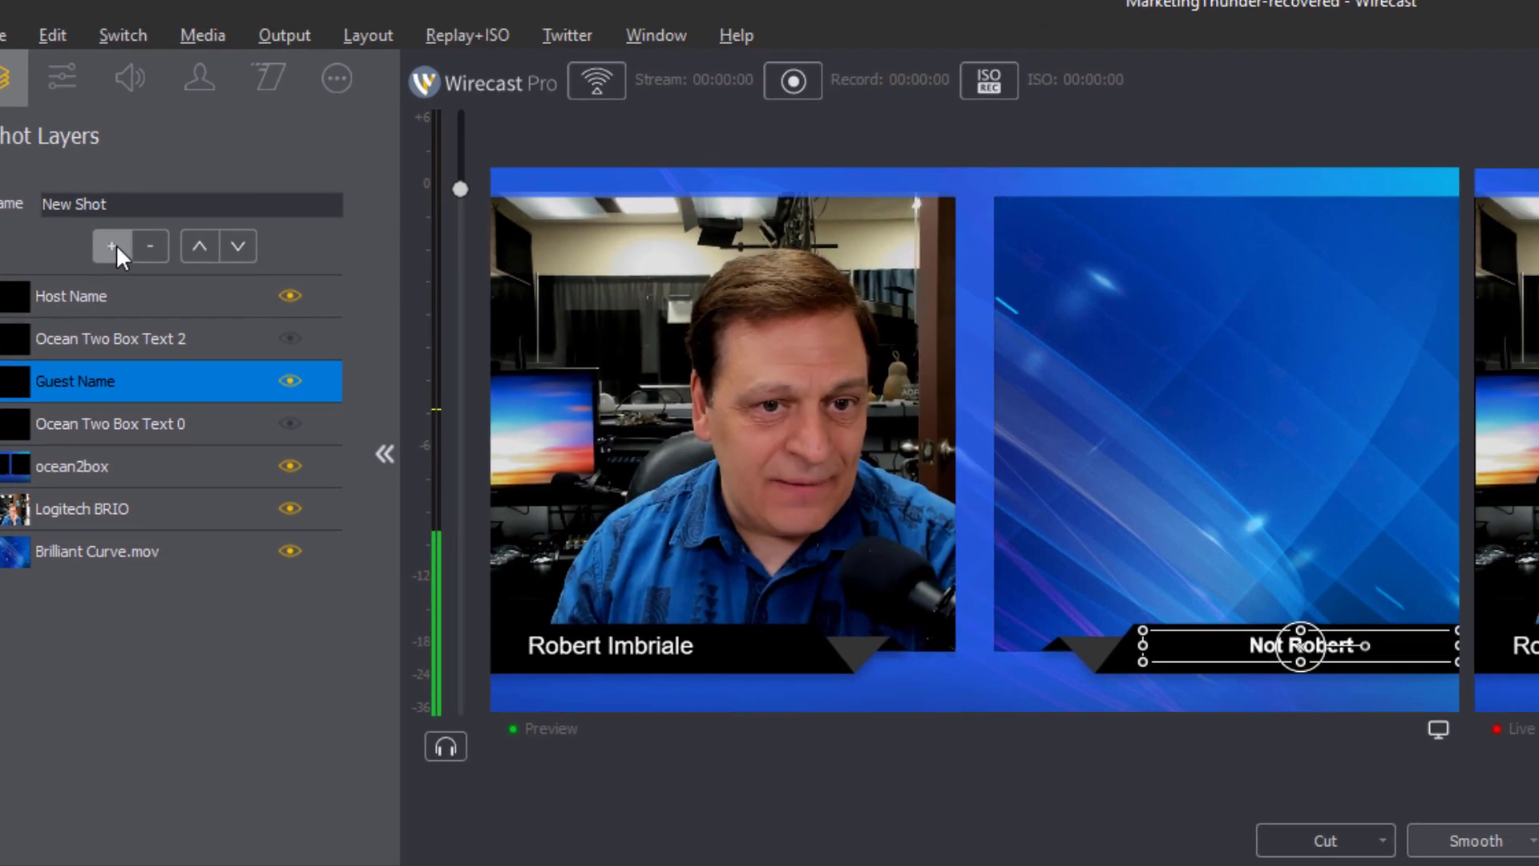
{"action": "left_click", "coordinate": [117, 244]}
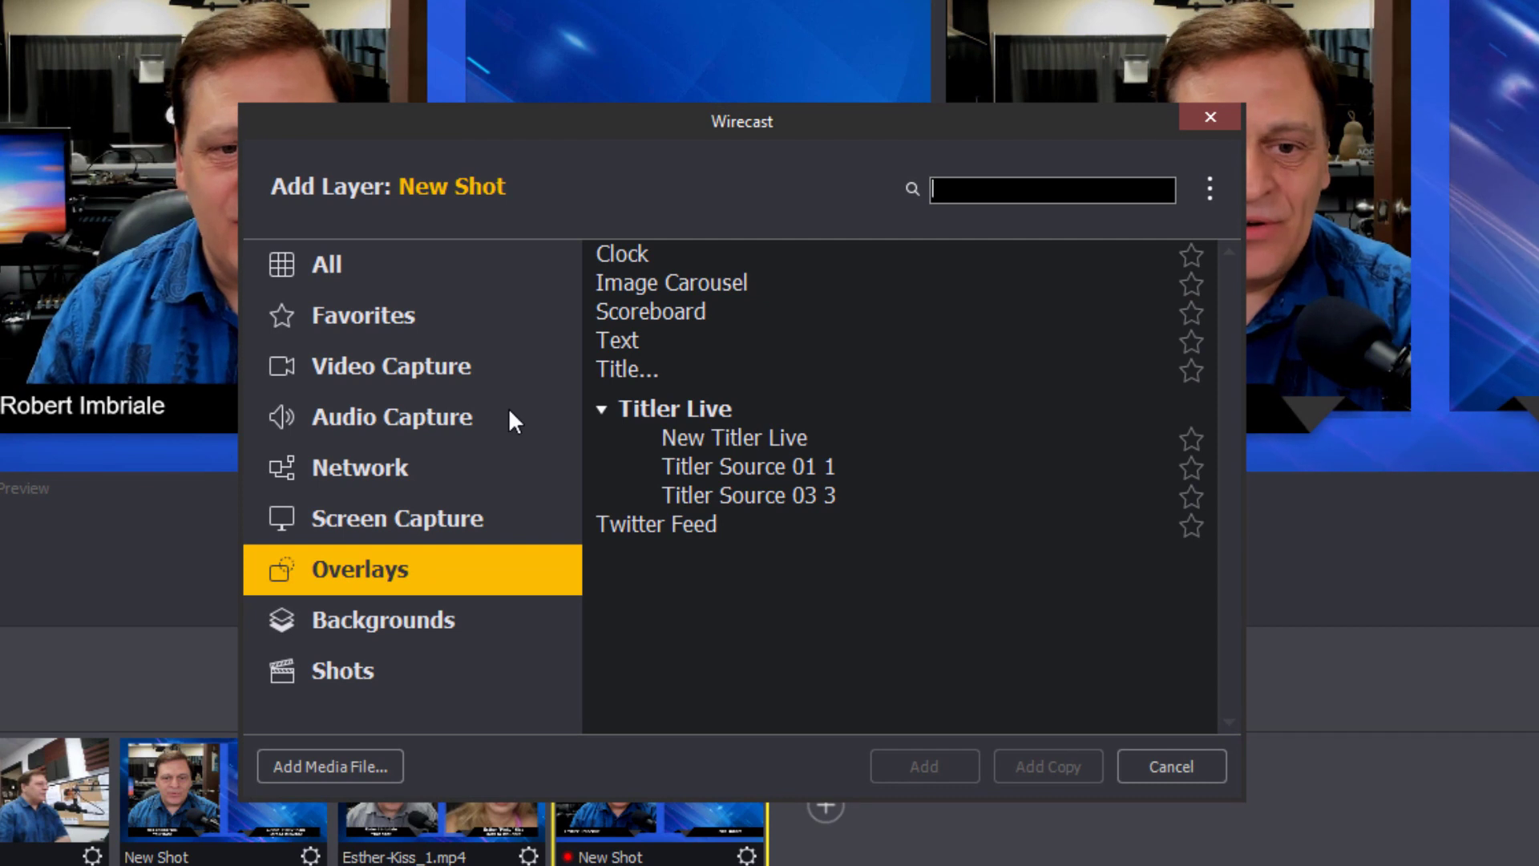
{"action": "left_click", "coordinate": [365, 466]}
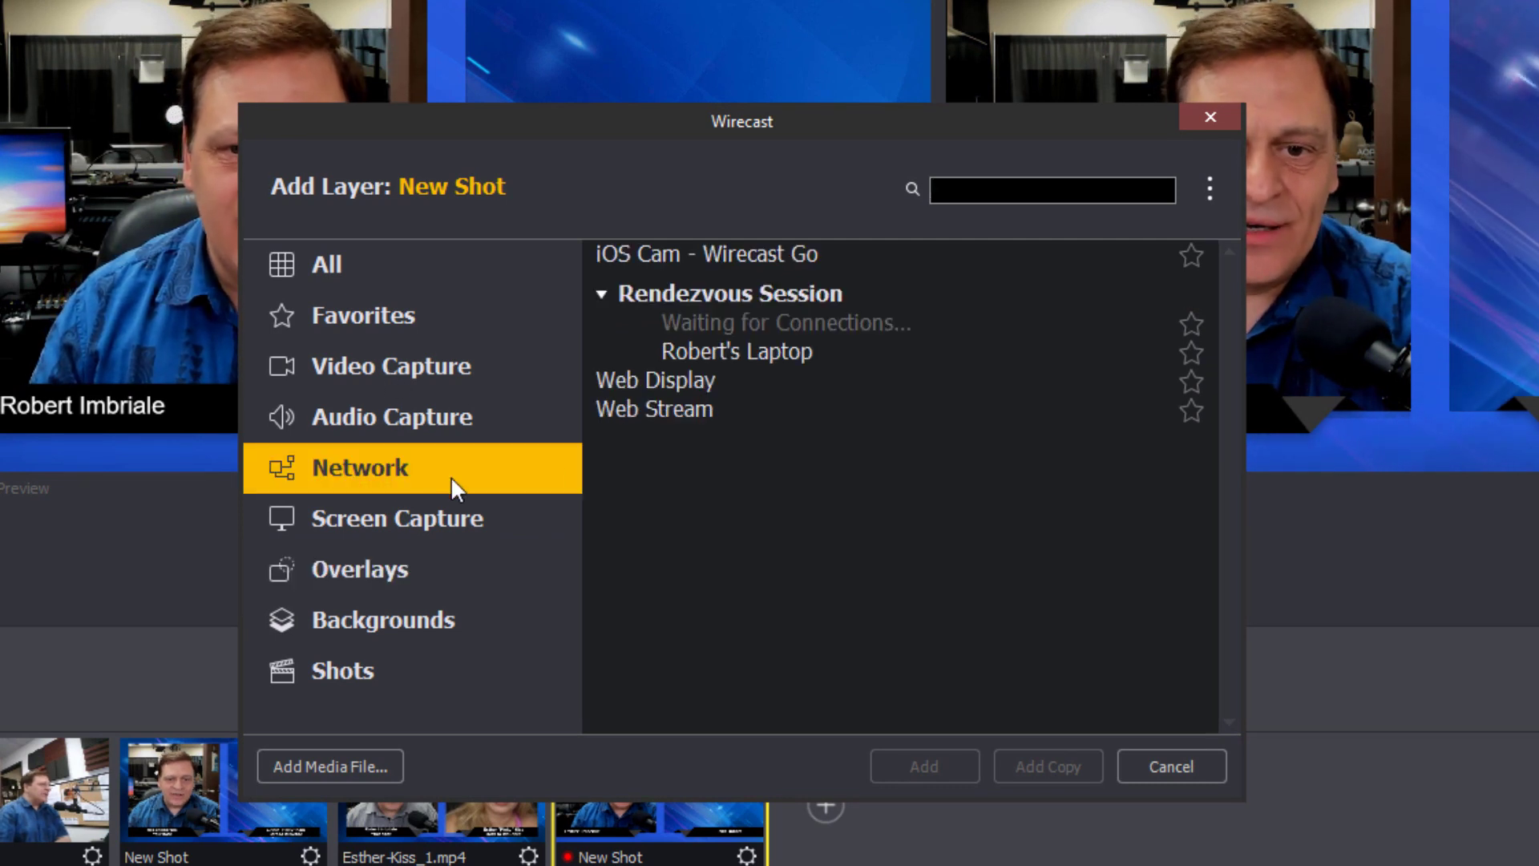
{"action": "left_click", "coordinate": [758, 355]}
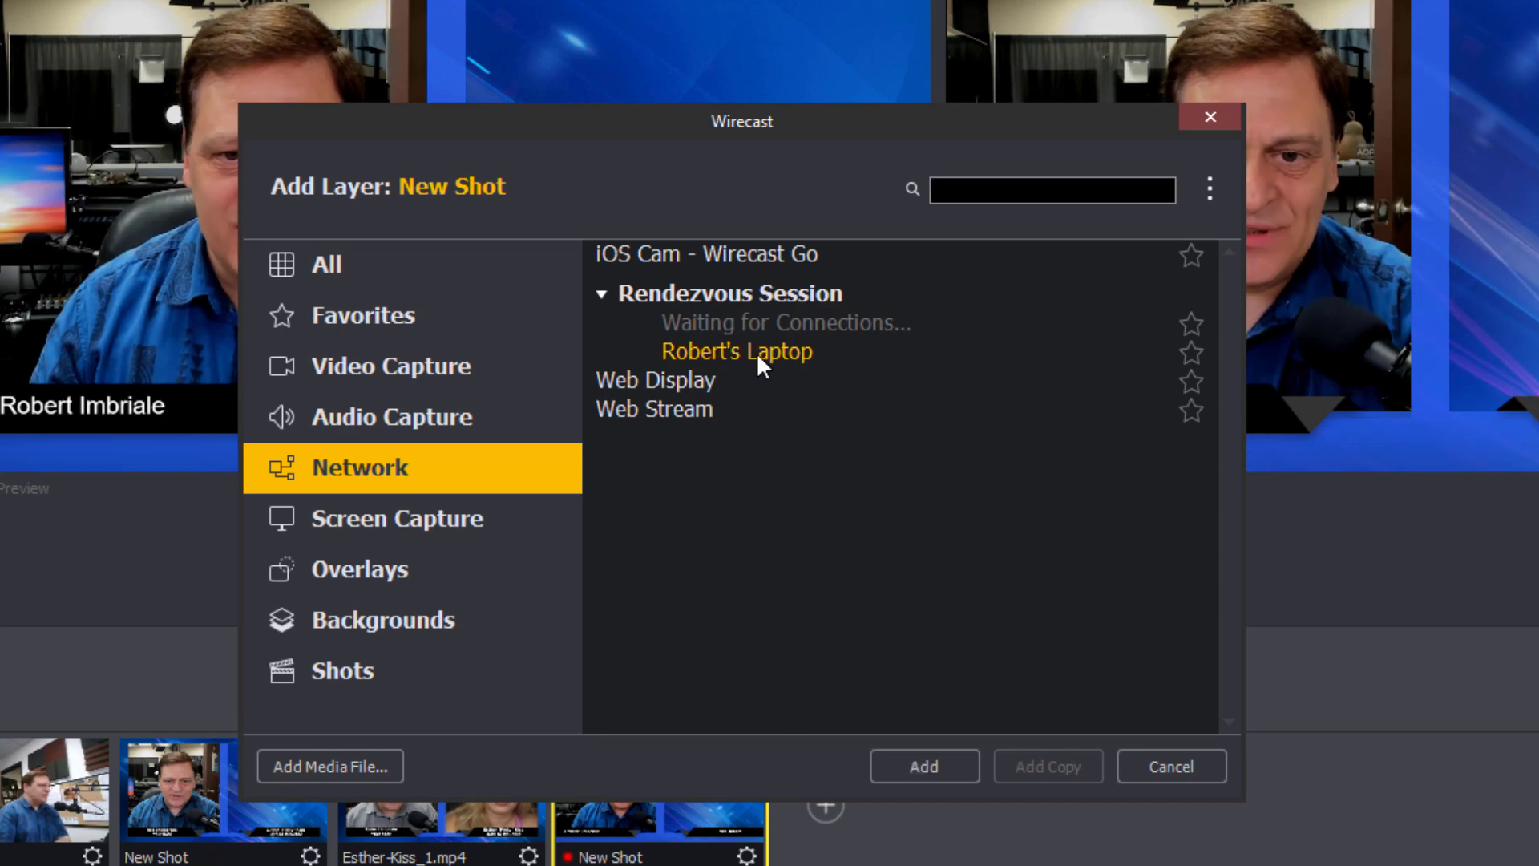
{"action": "left_click", "coordinate": [921, 764]}
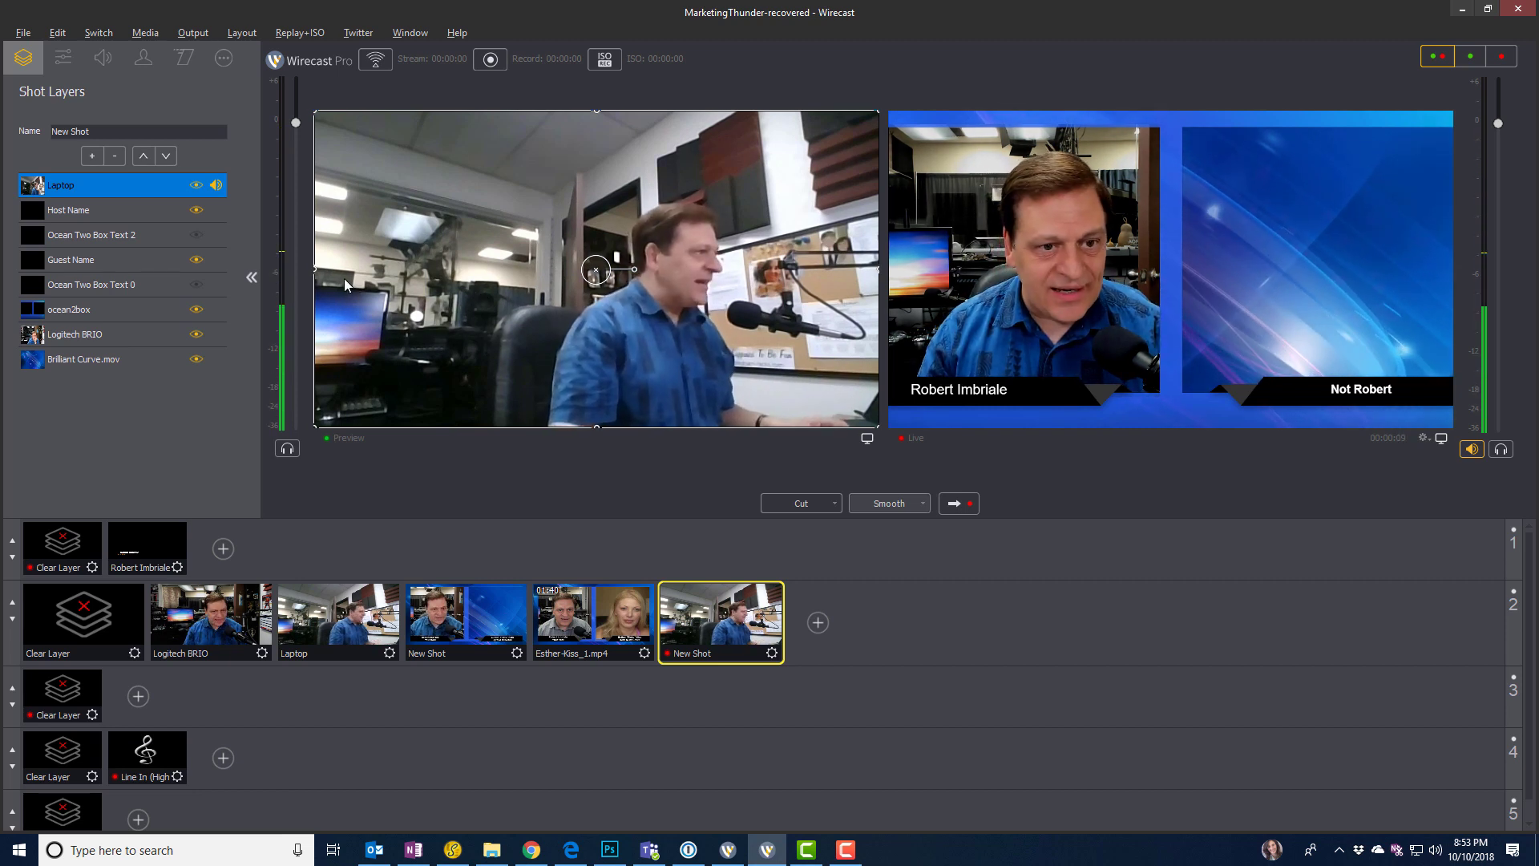
Step: Crop the laptop feed on its left, right, top and bottom, and move it into the right blue box
{"action": "left_click_drag", "start_coordinate": [315, 273], "coordinate": [485, 271]}
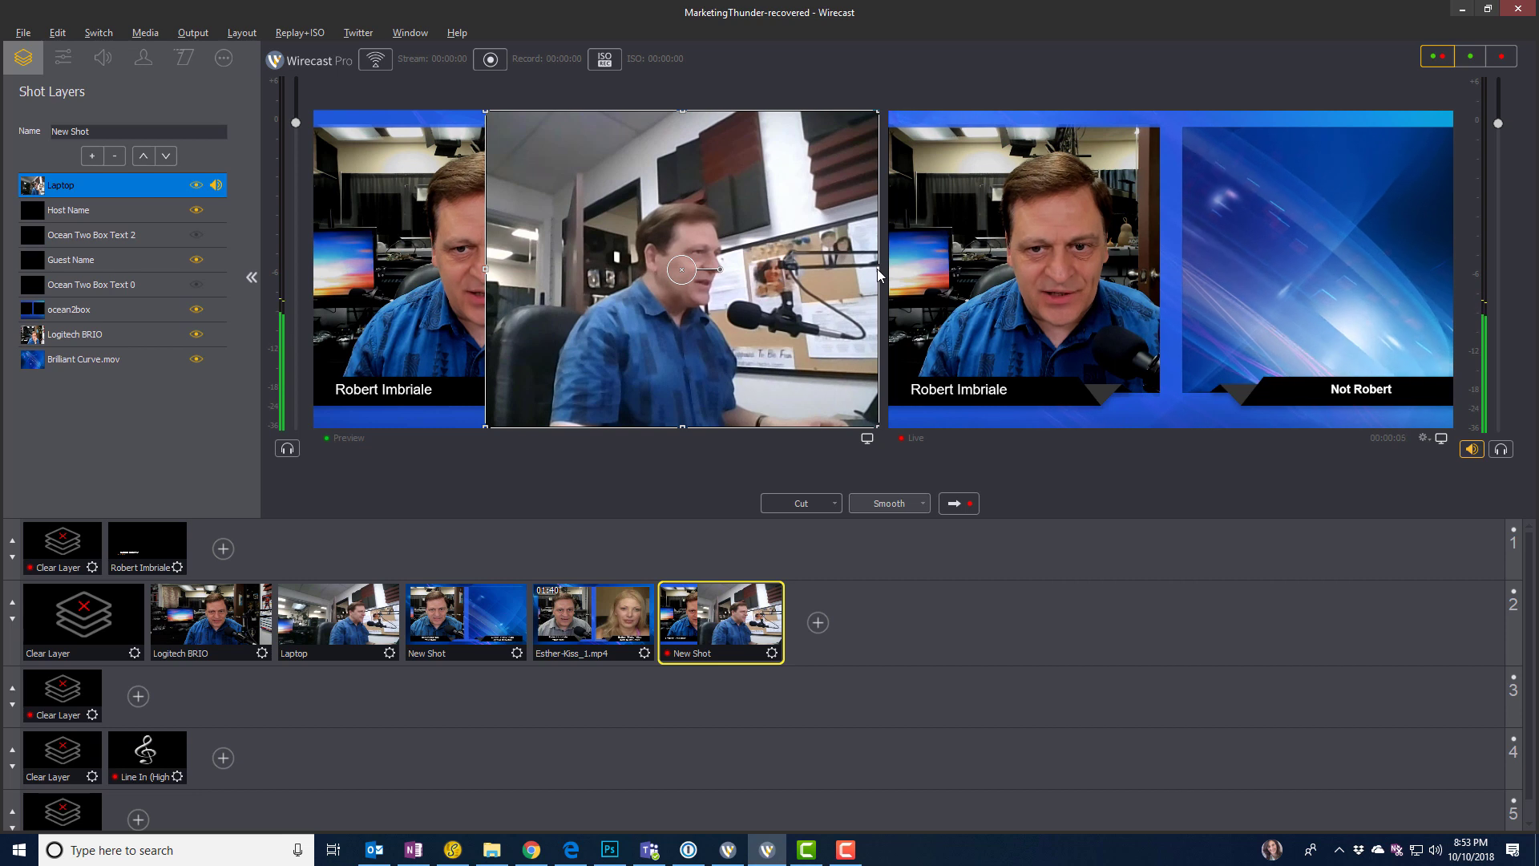
{"action": "left_click_drag", "start_coordinate": [877, 273], "coordinate": [786, 270]}
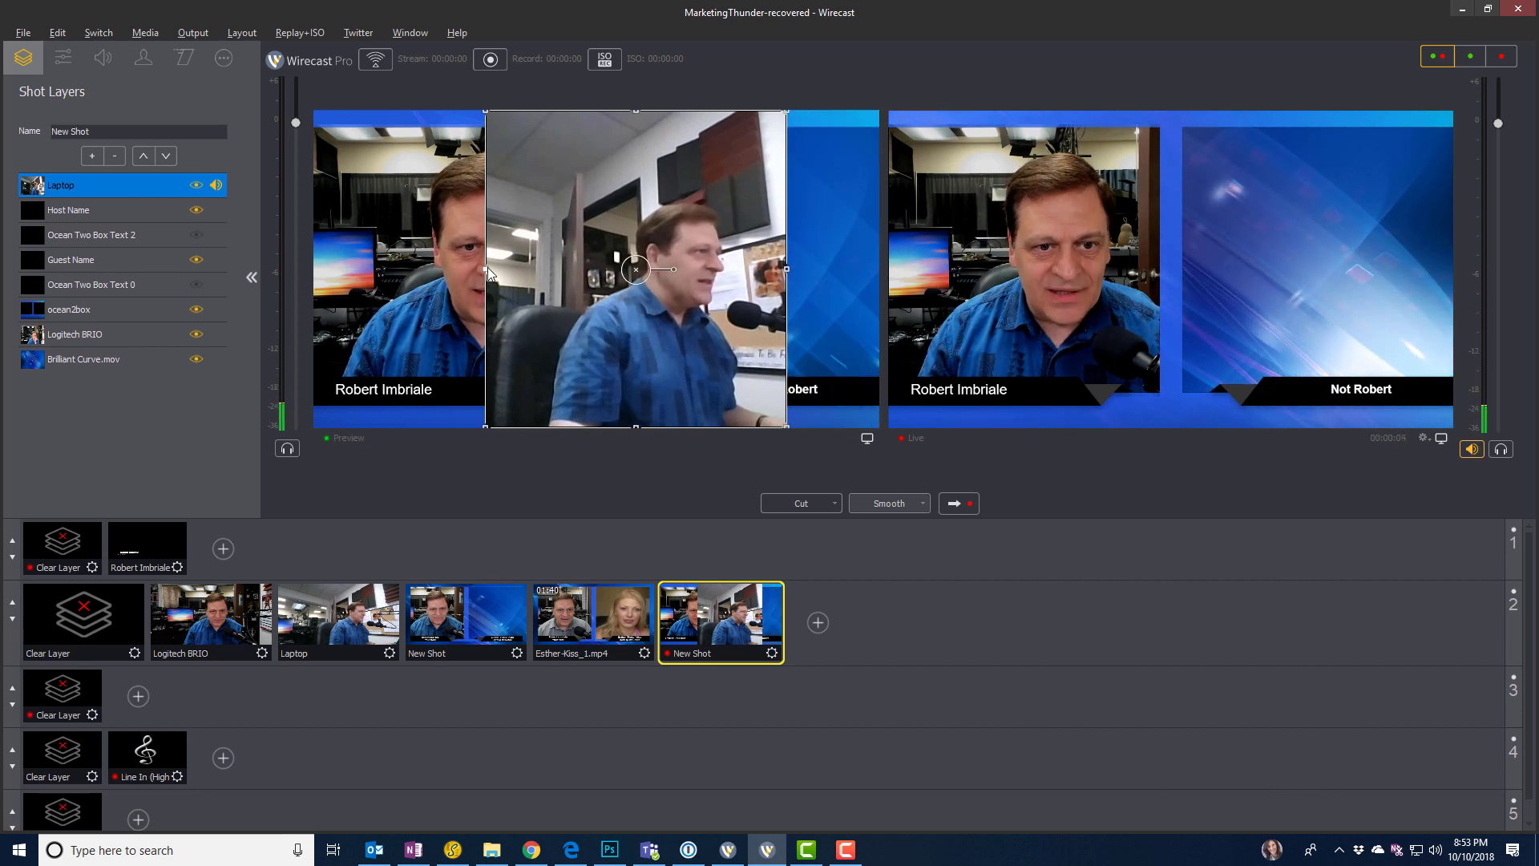
{"action": "left_click_drag", "start_coordinate": [491, 275], "coordinate": [522, 271]}
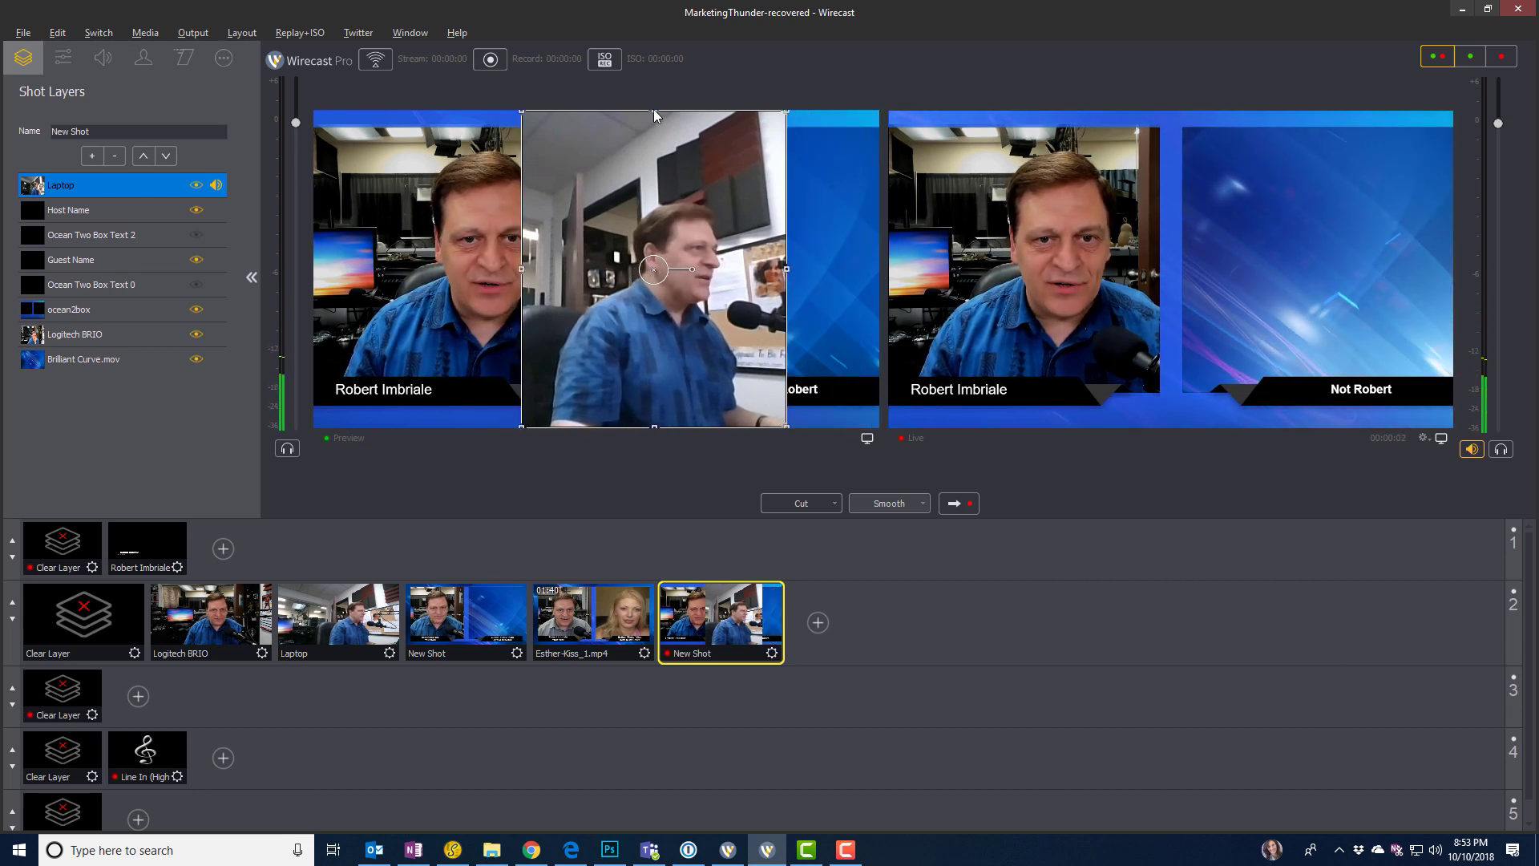
{"action": "left_click_drag", "start_coordinate": [653, 113], "coordinate": [652, 131]}
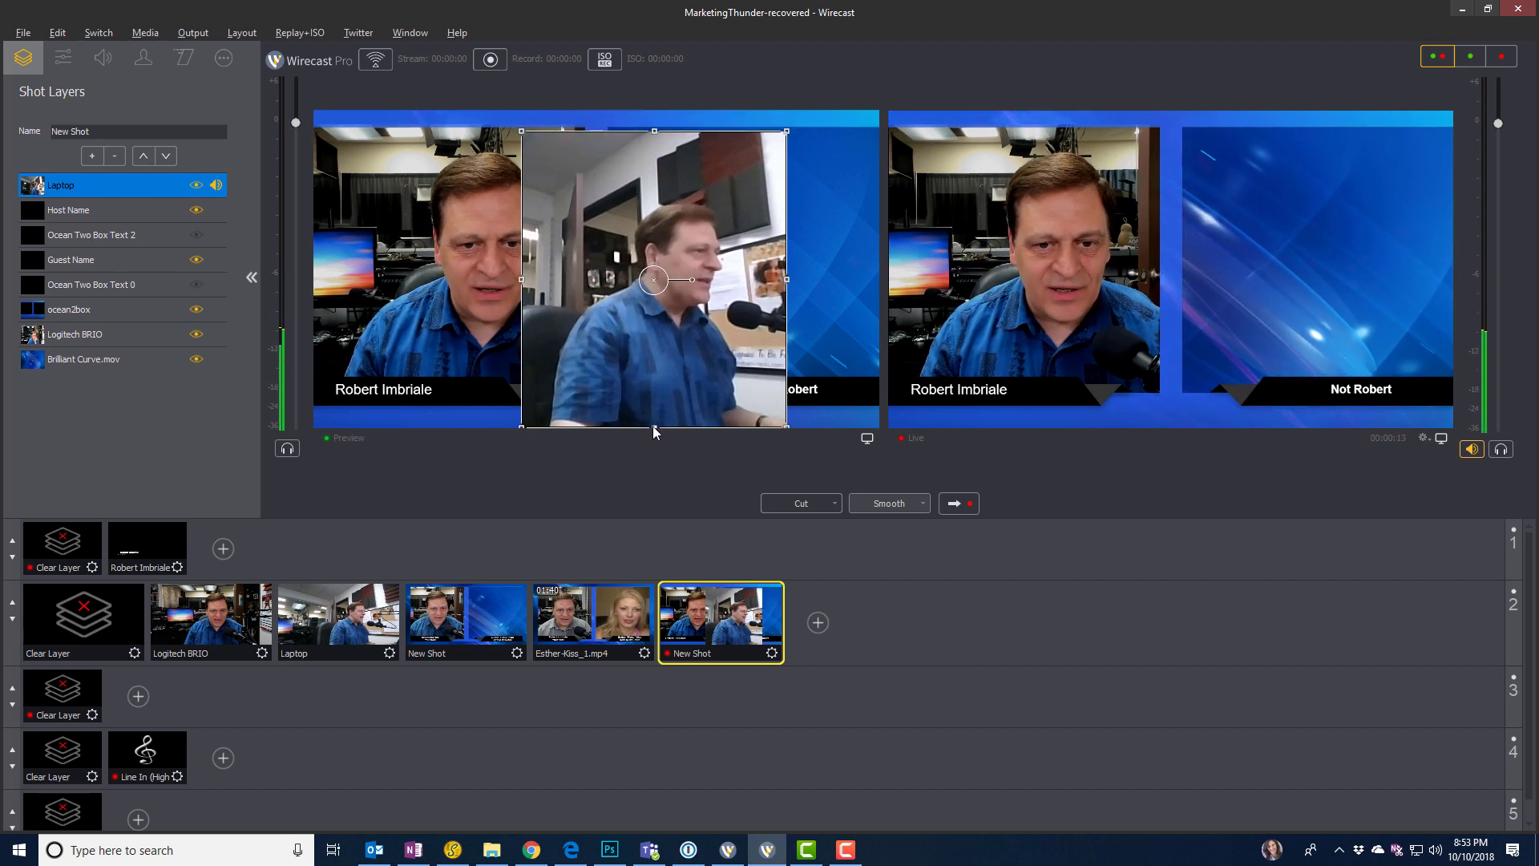
{"action": "left_click_drag", "start_coordinate": [653, 427], "coordinate": [658, 404]}
{"action": "left_click_drag", "start_coordinate": [660, 333], "coordinate": [738, 328]}
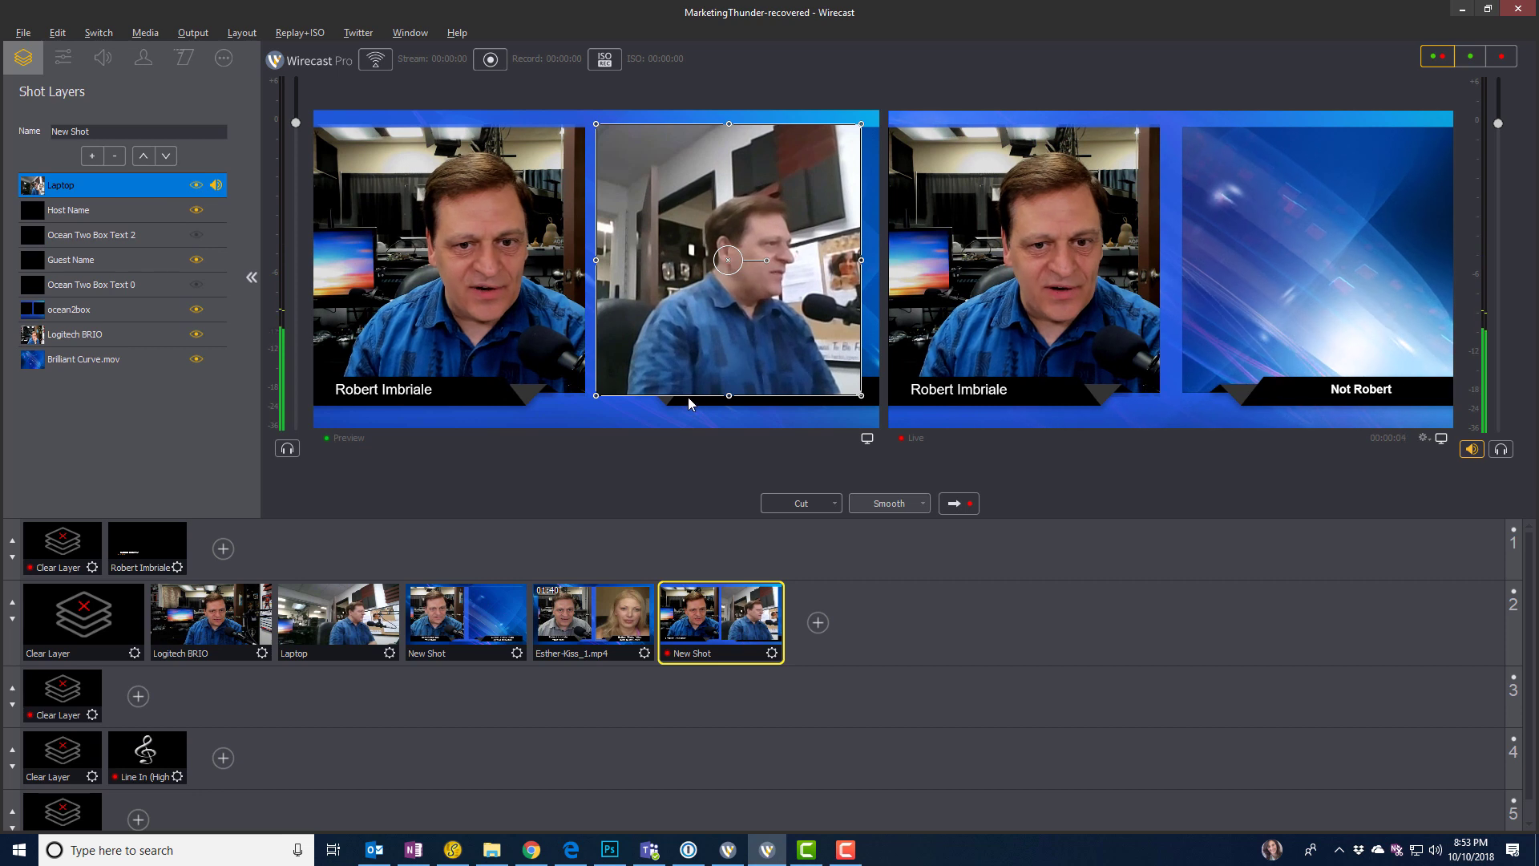
Step: Lower the Laptop layer beneath ocean2box so the guest caption shows, take it live, and trim its left edge
{"action": "left_click", "coordinate": [954, 504]}
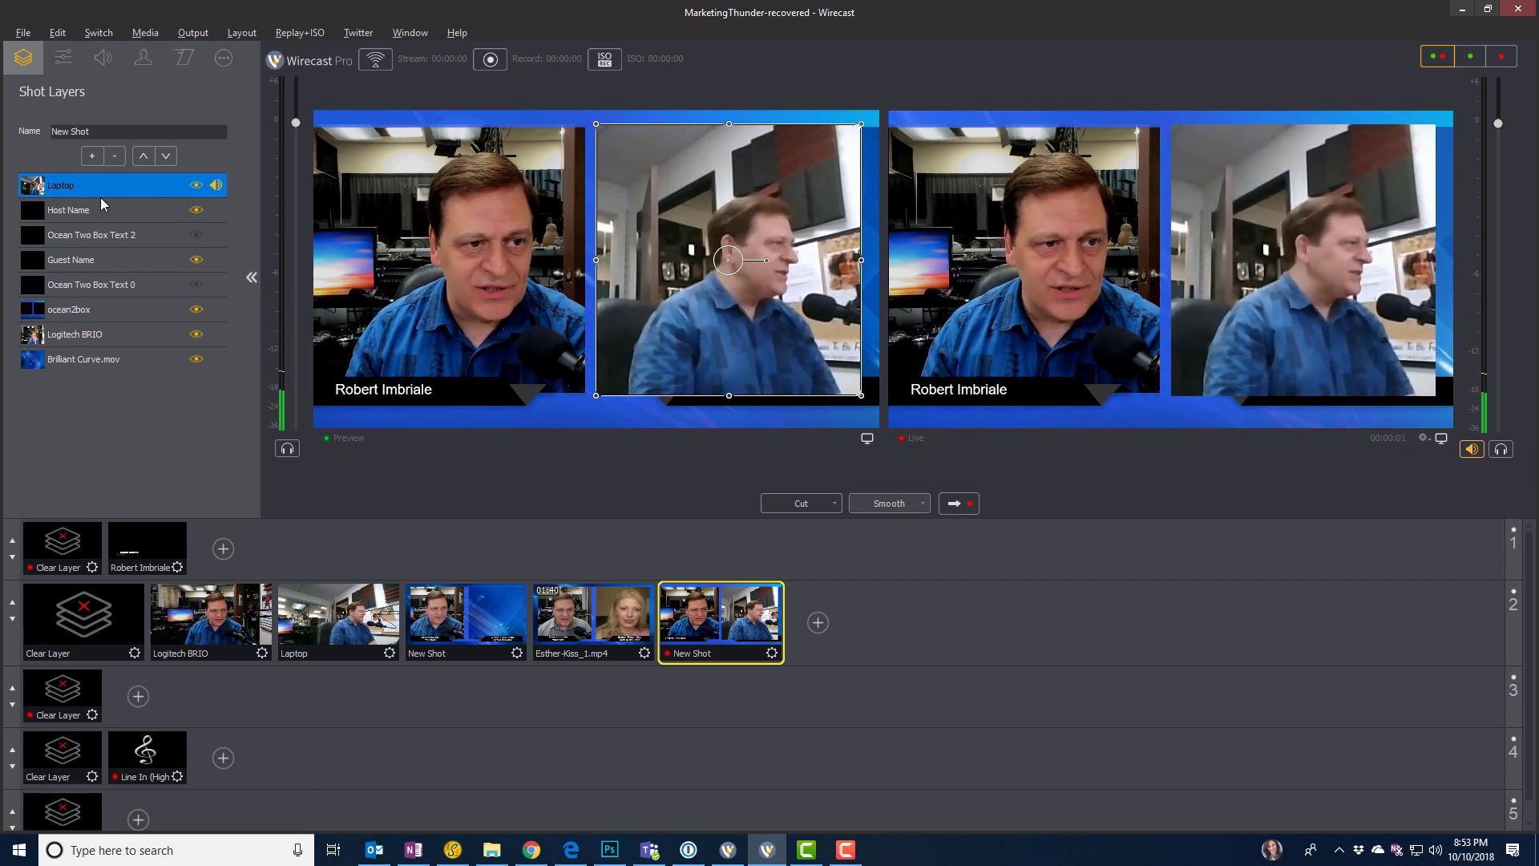
{"action": "left_click", "coordinate": [165, 156]}
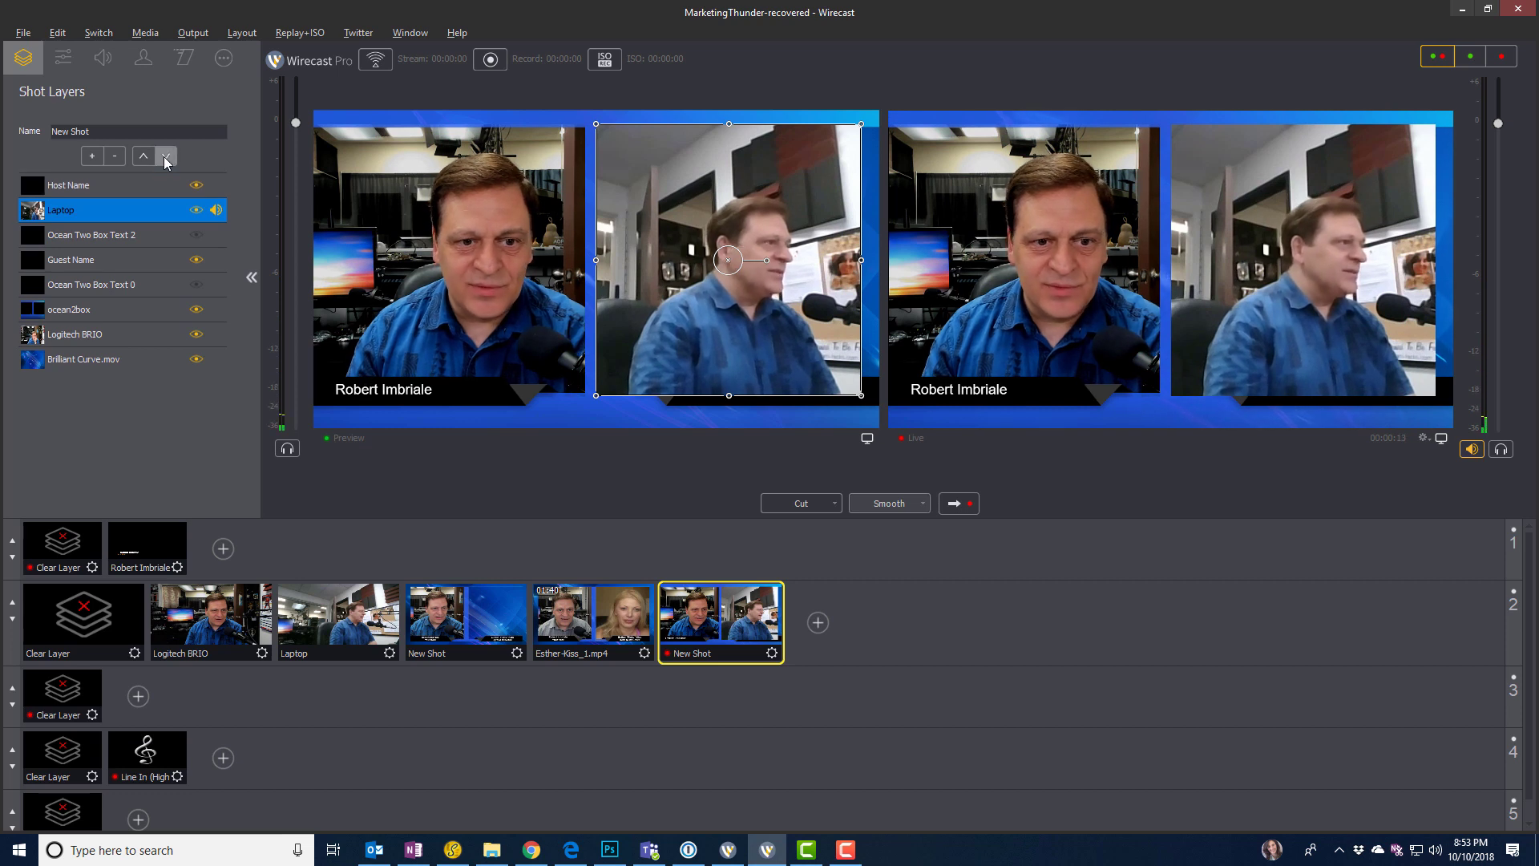
{"action": "left_click", "coordinate": [165, 156]}
{"action": "left_click", "coordinate": [165, 156]}
{"action": "left_click", "coordinate": [166, 156]}
{"action": "left_click", "coordinate": [165, 156]}
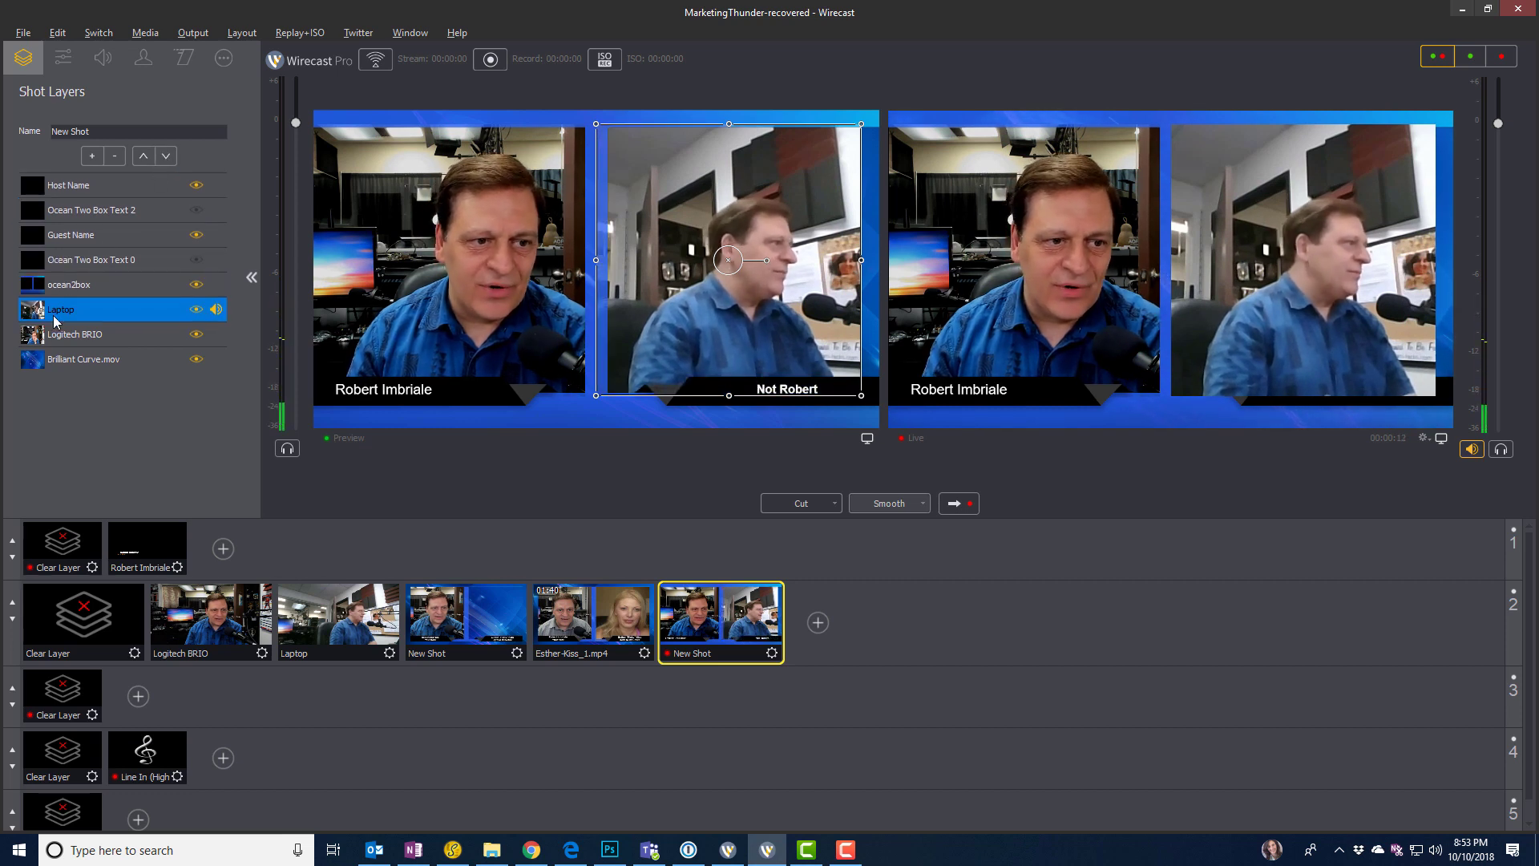
{"action": "left_click", "coordinate": [946, 505]}
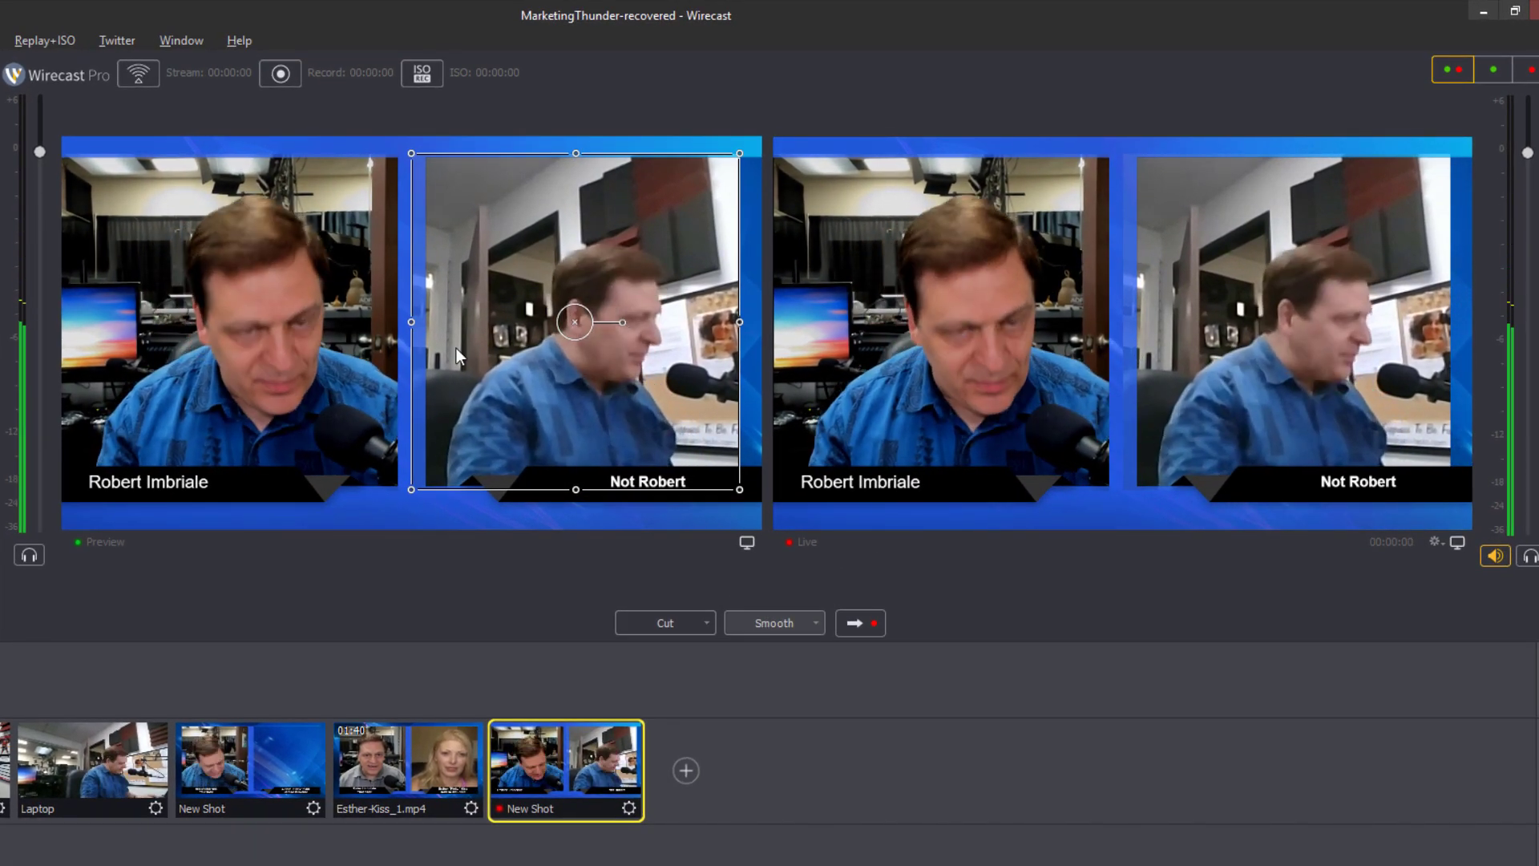
{"action": "left_click_drag", "start_coordinate": [412, 320], "coordinate": [425, 319]}
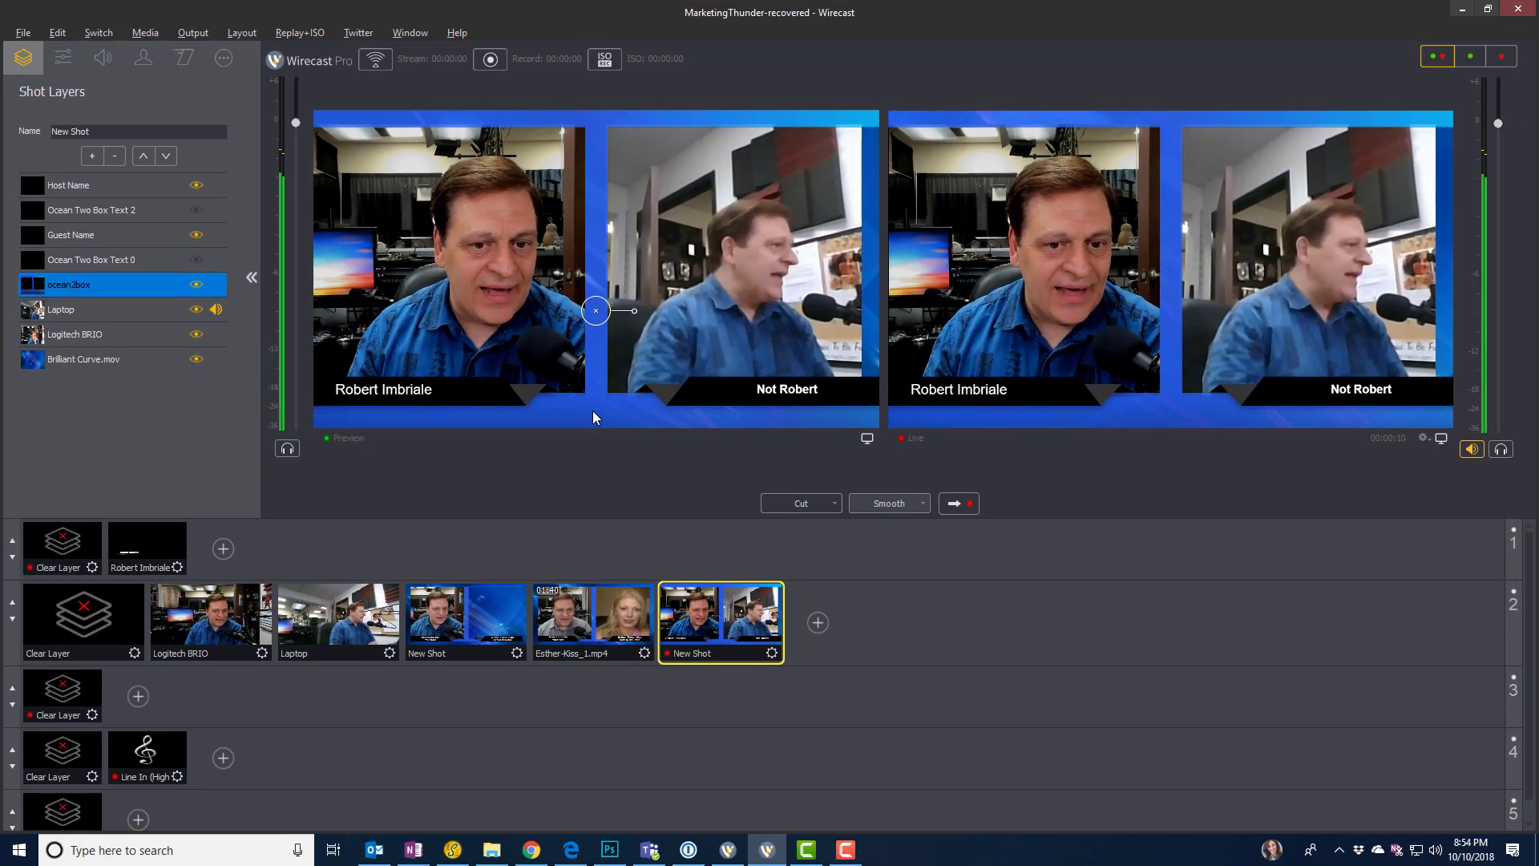
Step: Adjust the ocean2box overlay's vertical position and height around the camera feeds
{"action": "left_click_drag", "start_coordinate": [596, 411], "coordinate": [609, 315]}
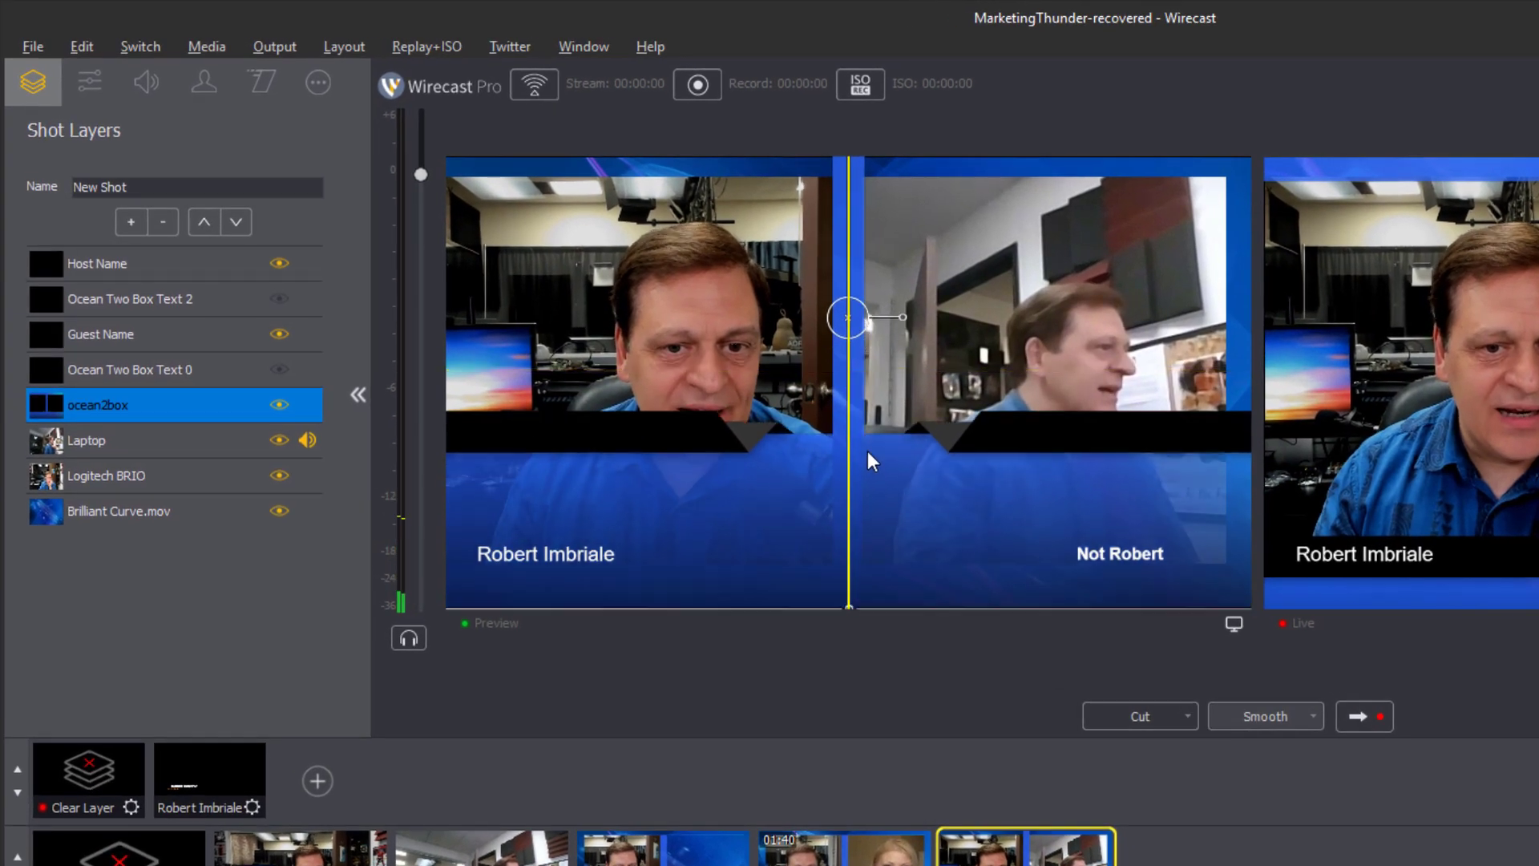
{"action": "left_click_drag", "start_coordinate": [868, 453], "coordinate": [864, 421]}
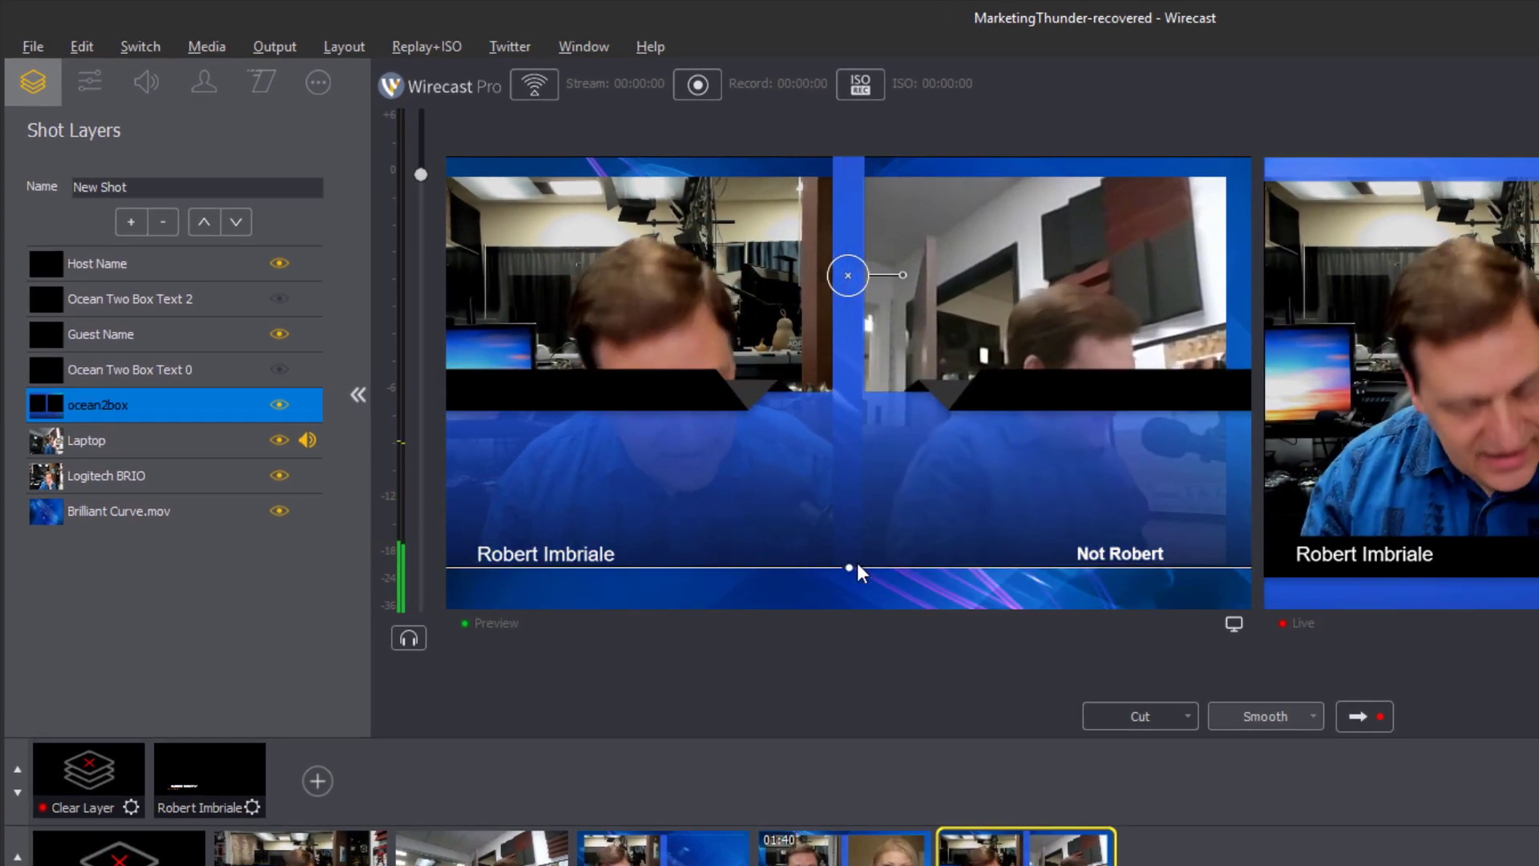
{"action": "left_click_drag", "start_coordinate": [849, 566], "coordinate": [846, 417]}
{"action": "left_click_drag", "start_coordinate": [849, 326], "coordinate": [852, 510]}
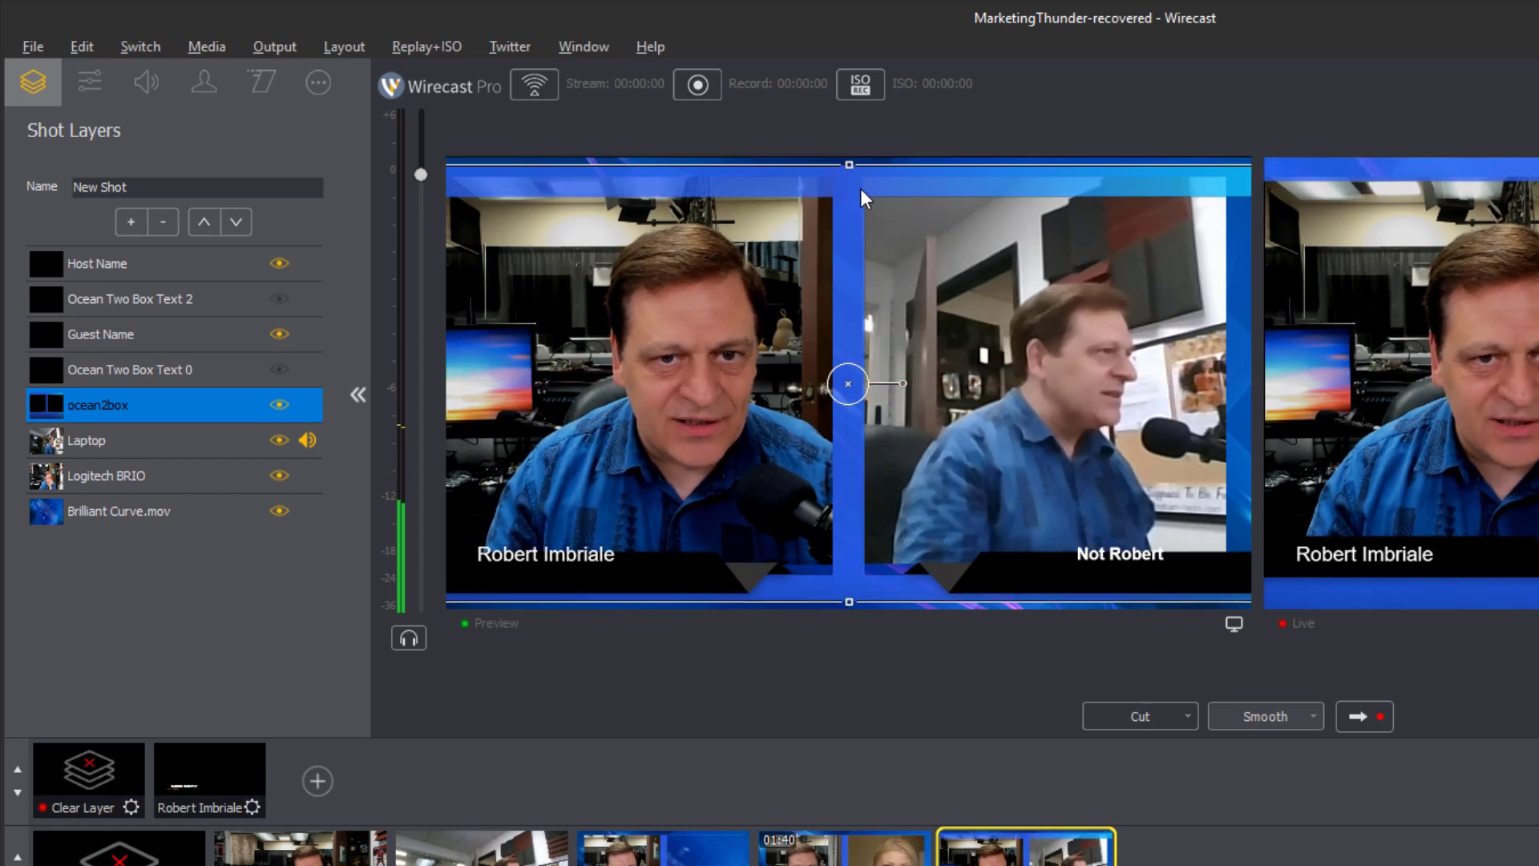
{"action": "left_click_drag", "start_coordinate": [848, 166], "coordinate": [844, 219]}
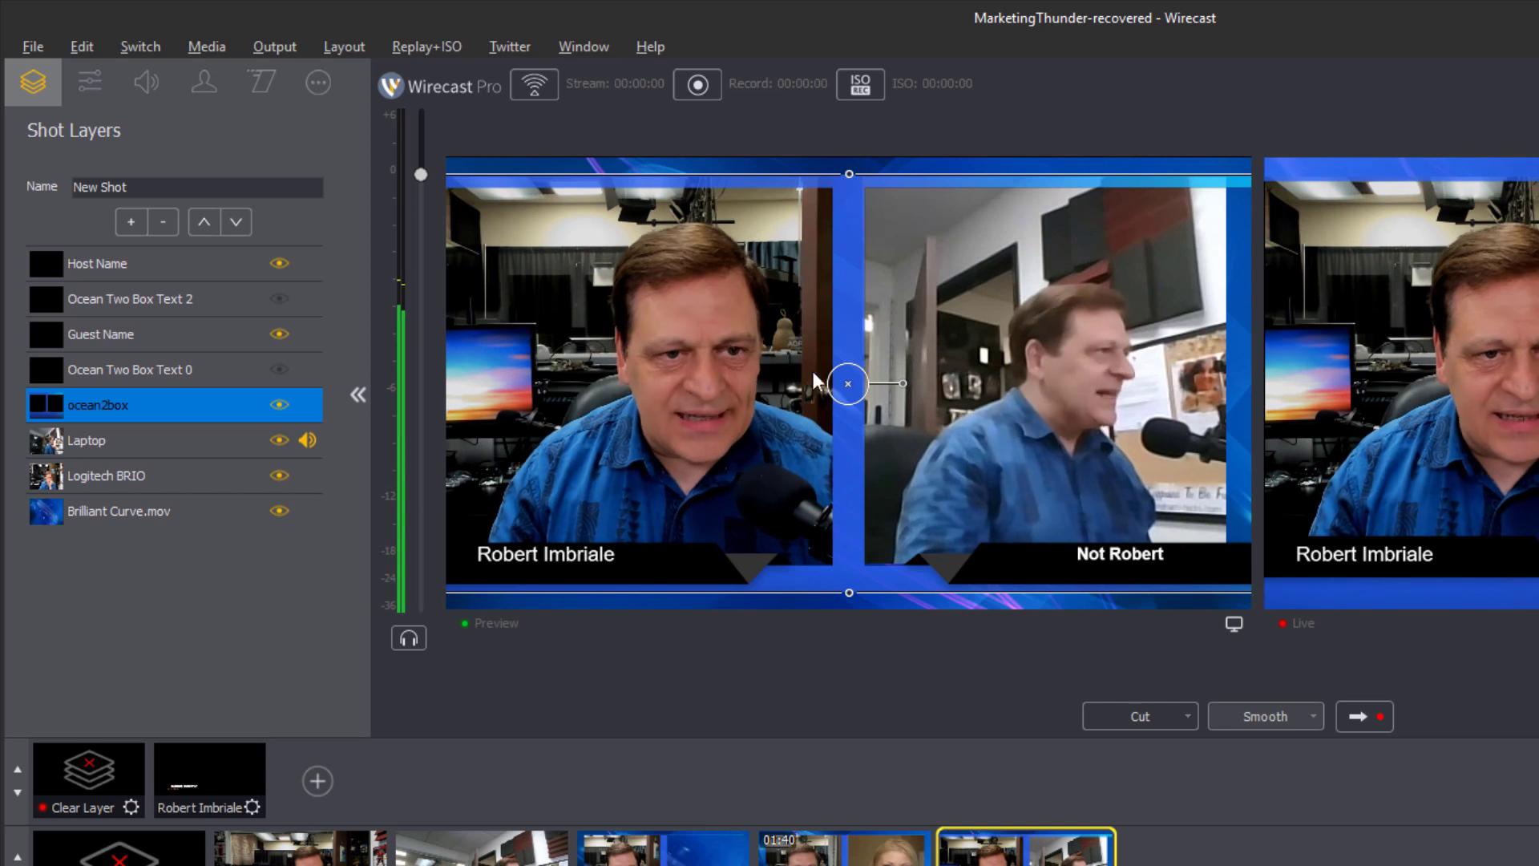
Step: Shift and narrow the ocean2box overlay horizontally, then widen its left side nearly to the canvas edge
{"action": "left_click_drag", "start_coordinate": [849, 454], "coordinate": [994, 453]}
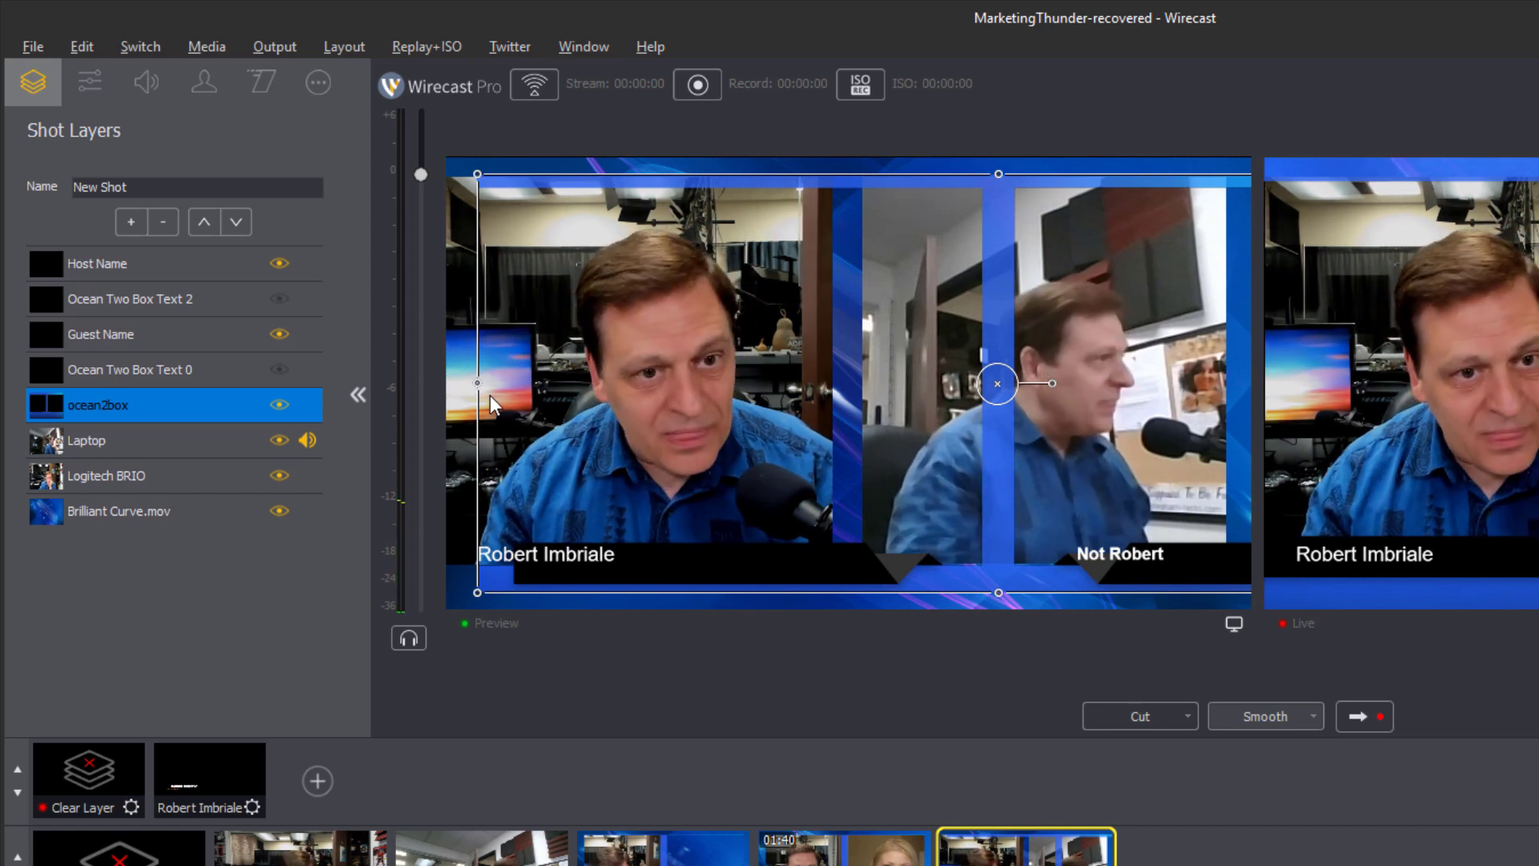
{"action": "left_click_drag", "start_coordinate": [474, 388], "coordinate": [582, 380]}
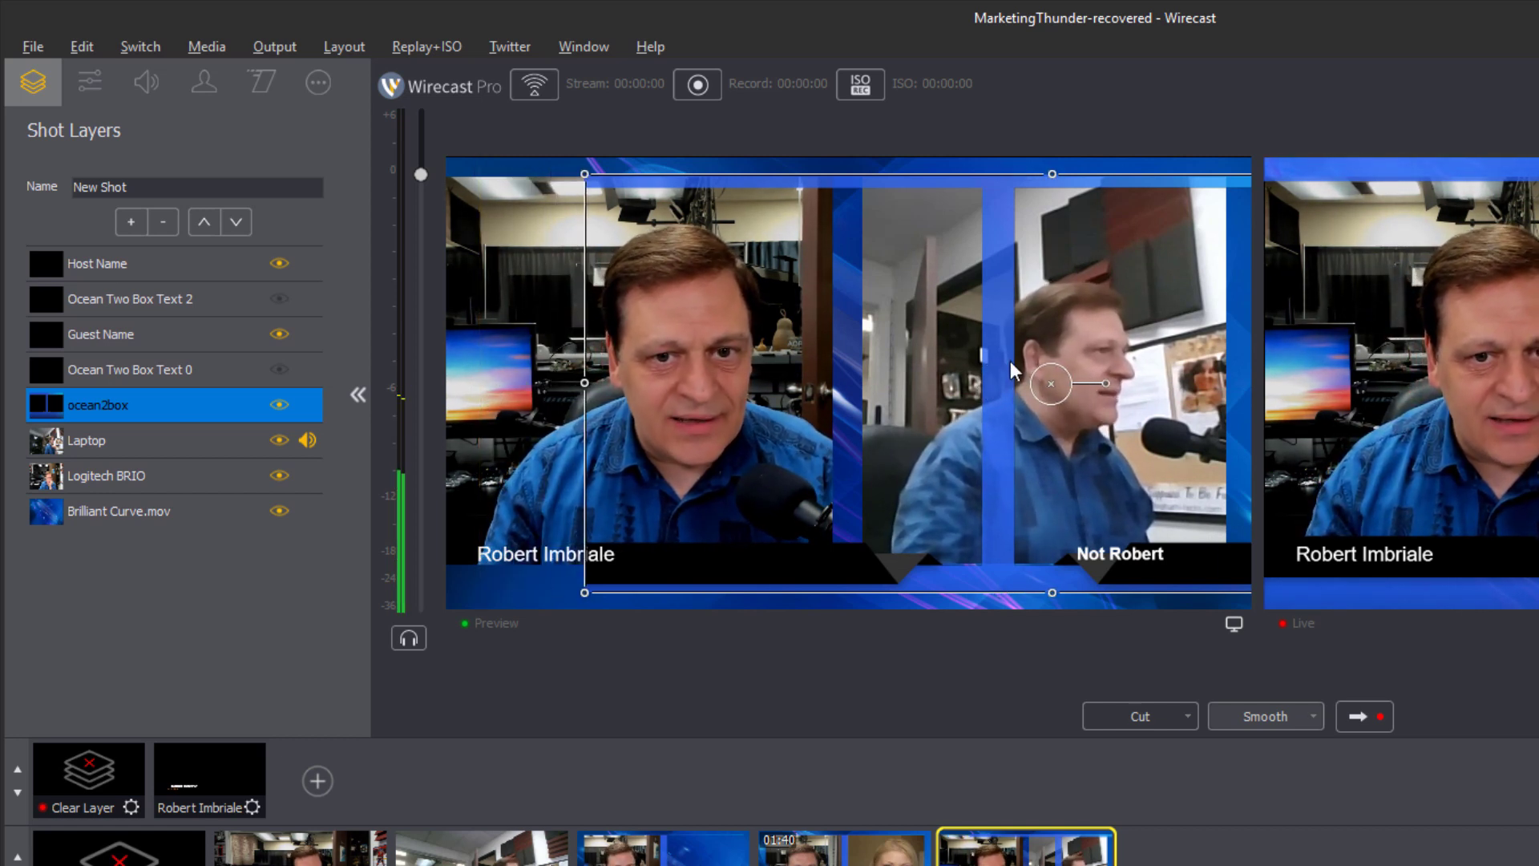
{"action": "left_click_drag", "start_coordinate": [1010, 360], "coordinate": [714, 364]}
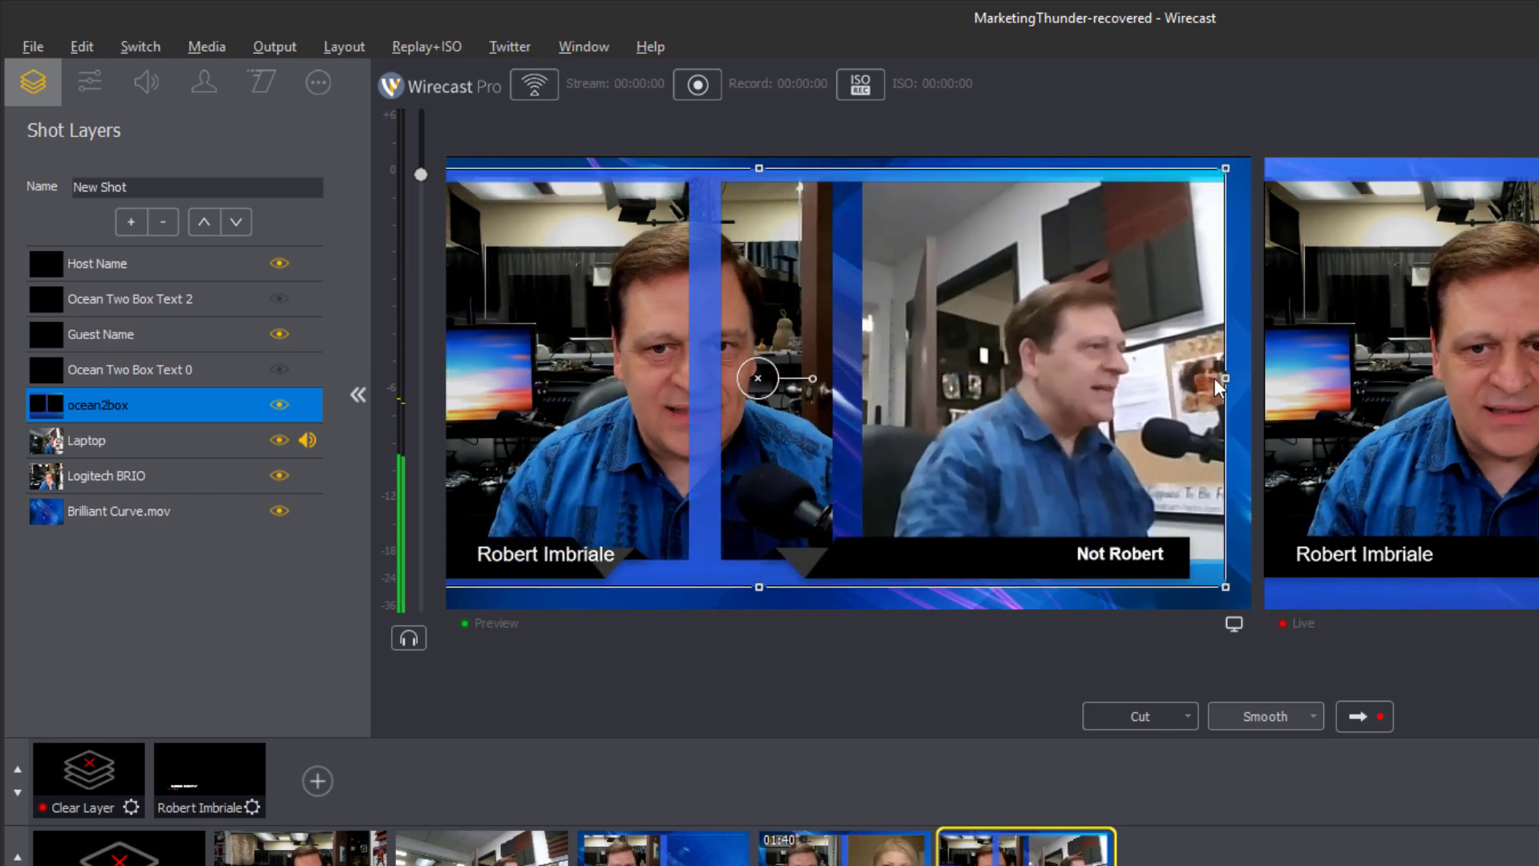
{"action": "left_click_drag", "start_coordinate": [1223, 377], "coordinate": [1069, 383]}
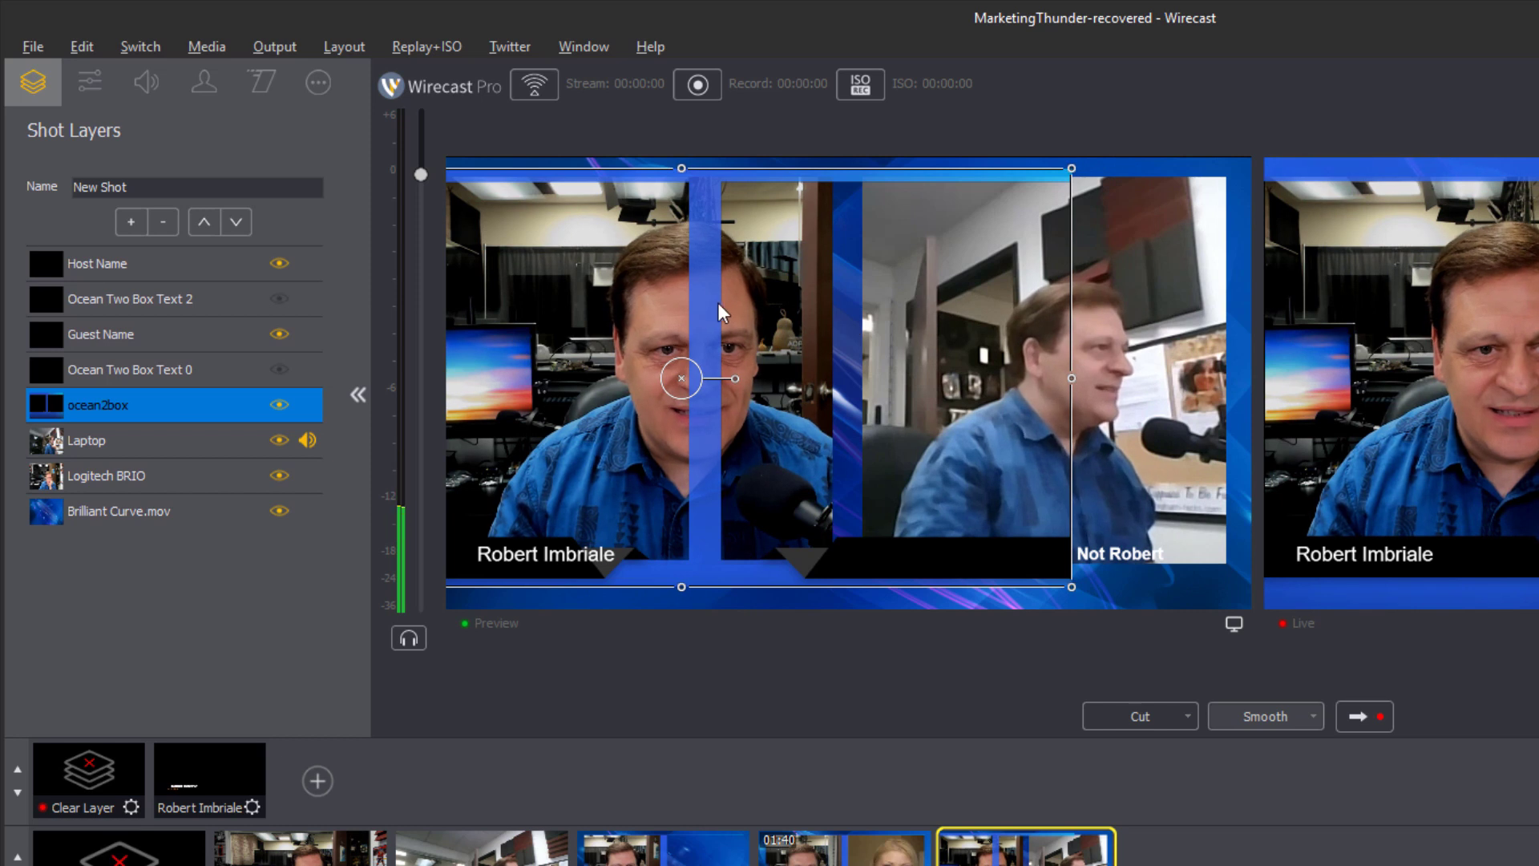
{"action": "left_click_drag", "start_coordinate": [717, 304], "coordinate": [896, 302]}
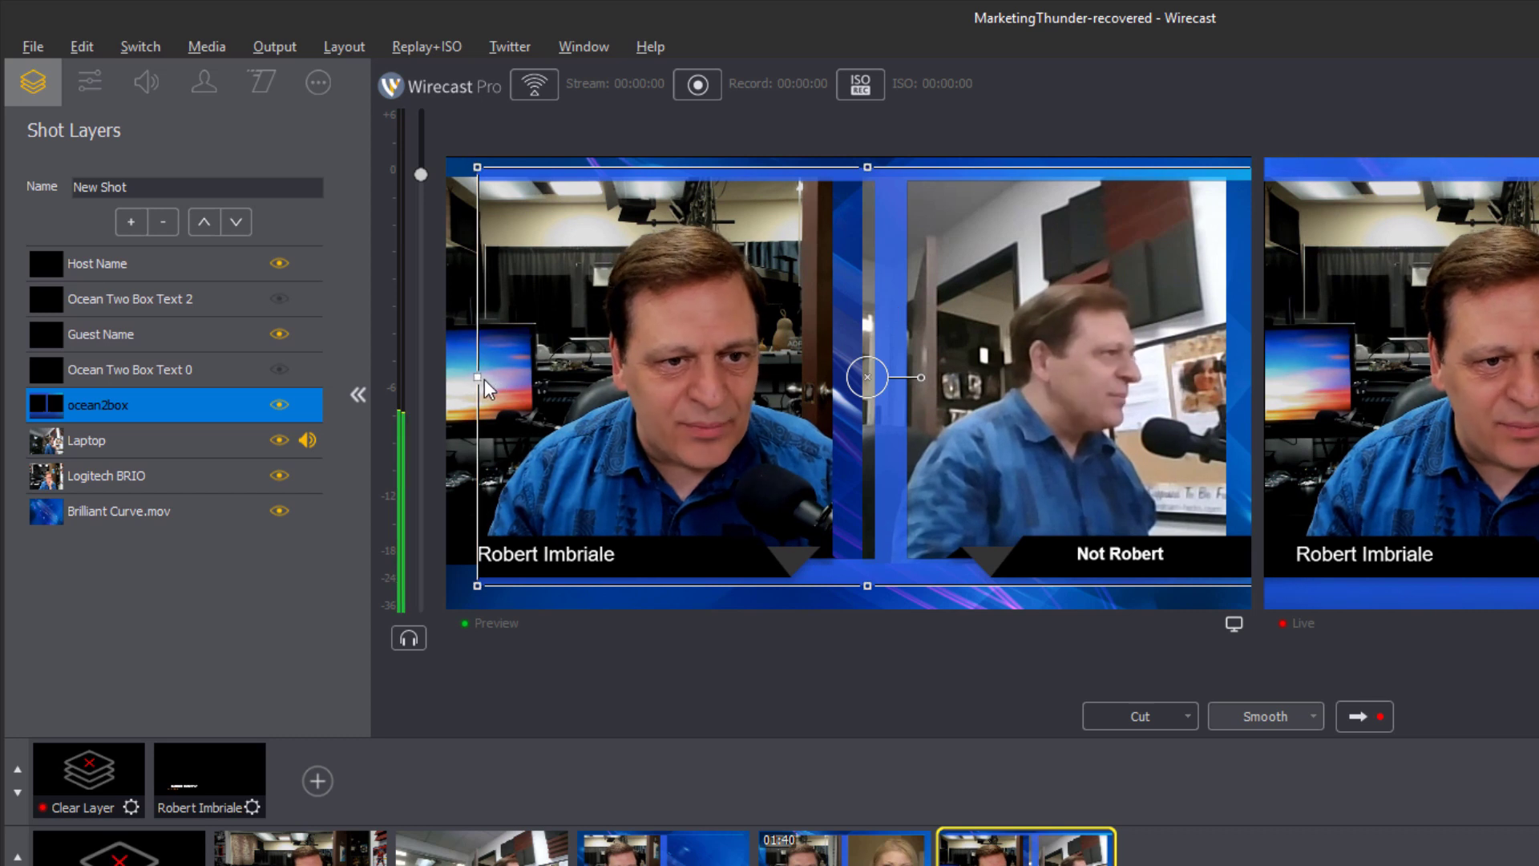
{"action": "left_click_drag", "start_coordinate": [491, 378], "coordinate": [518, 378]}
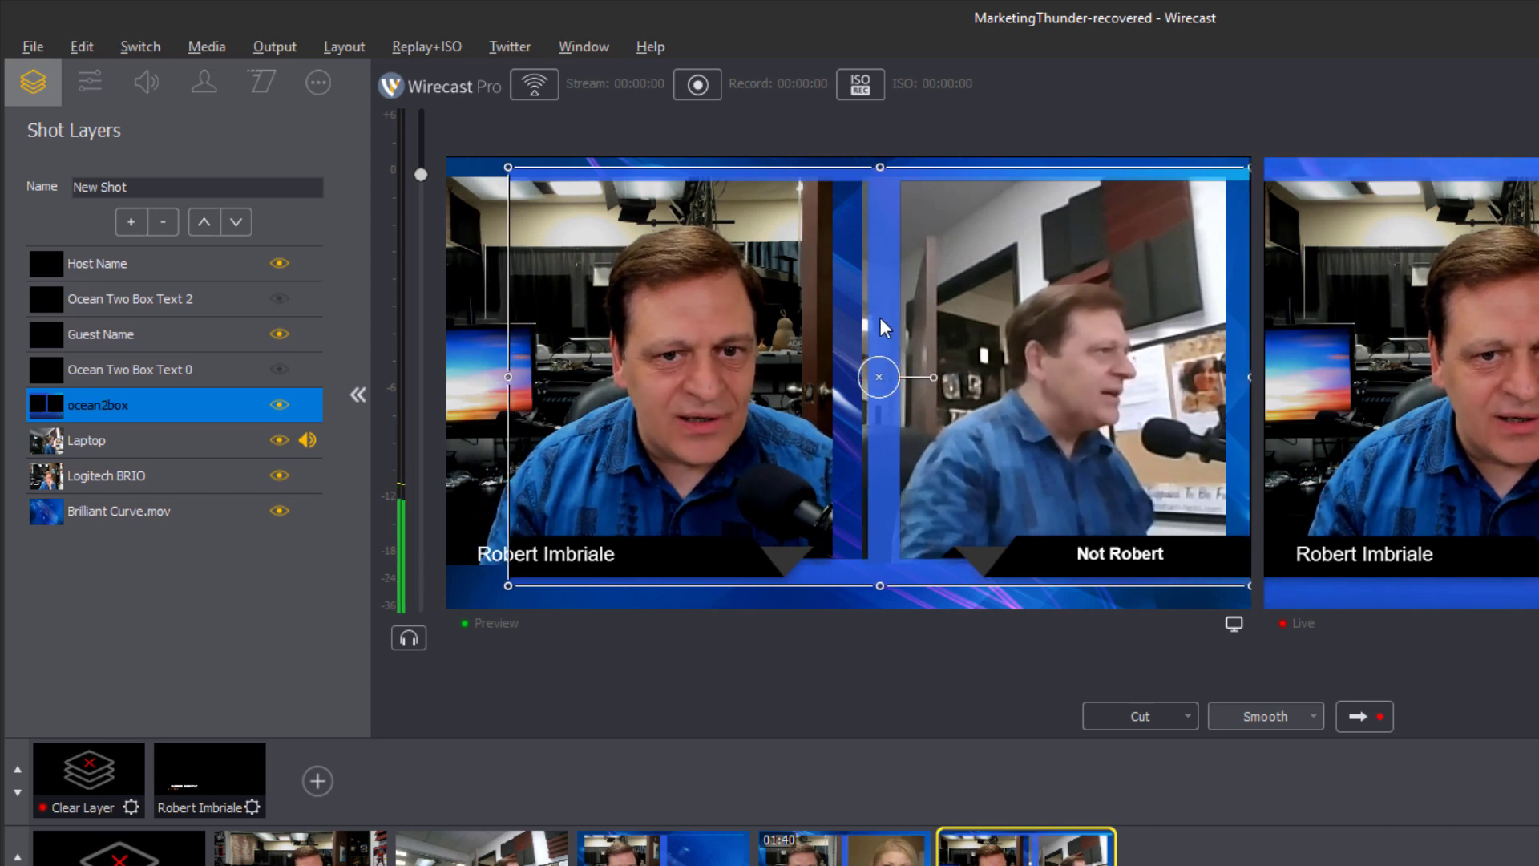
{"action": "left_click_drag", "start_coordinate": [880, 318], "coordinate": [869, 320]}
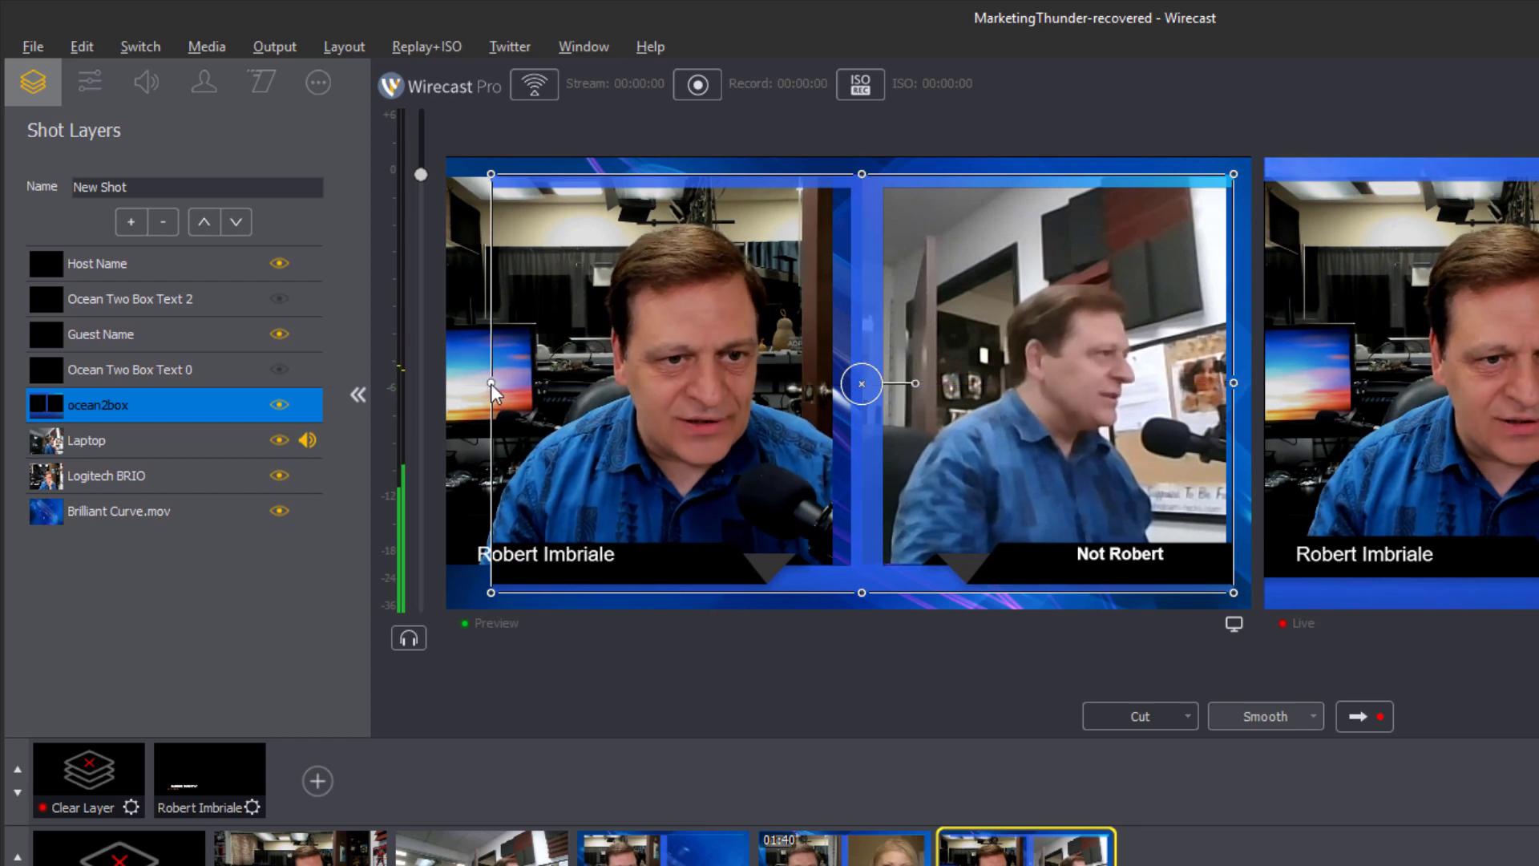
{"action": "left_click_drag", "start_coordinate": [492, 383], "coordinate": [463, 378]}
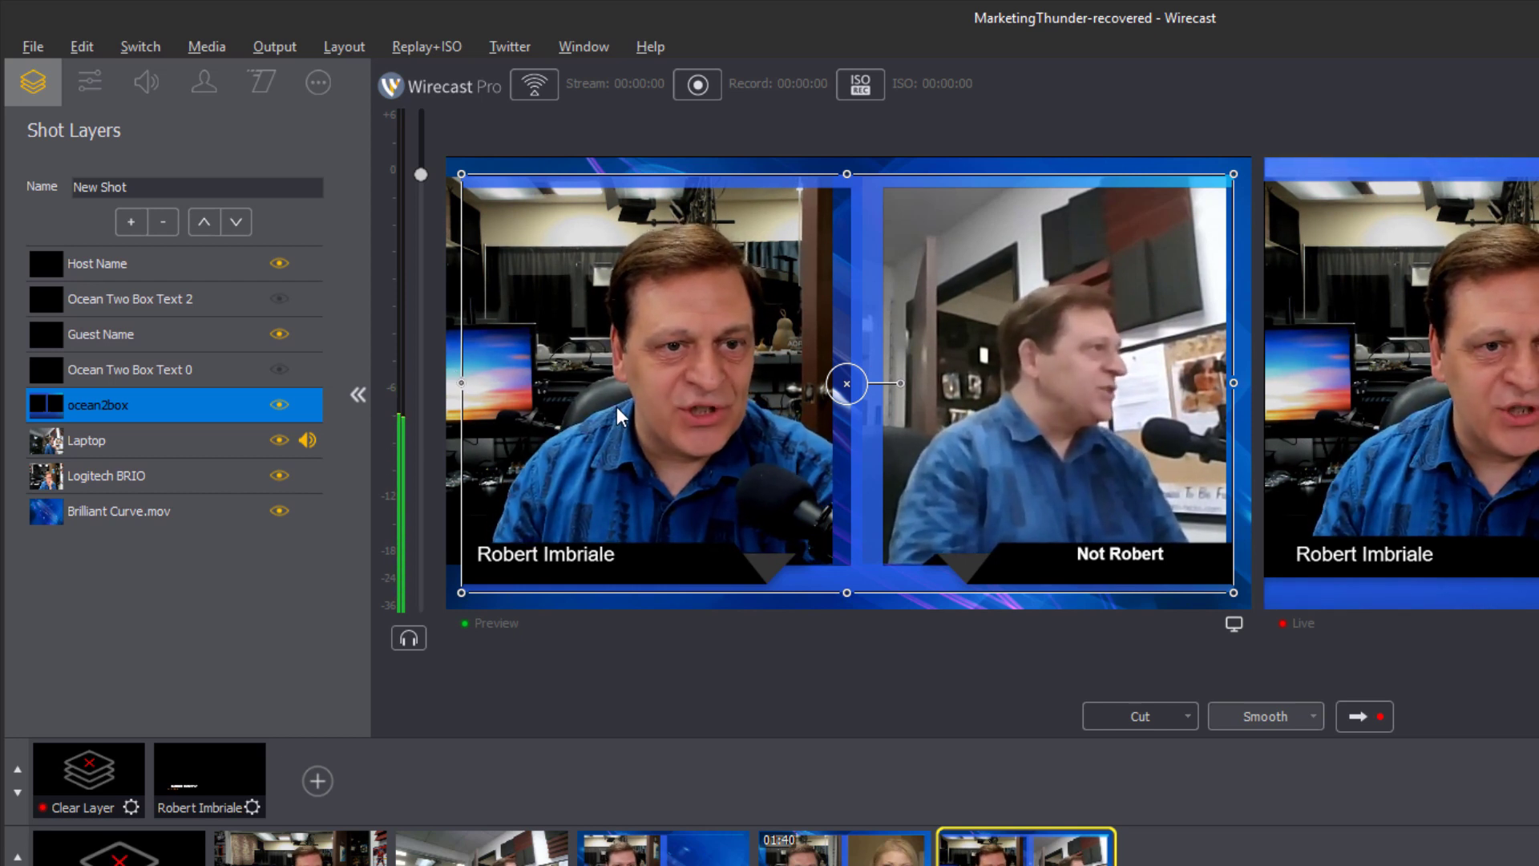
Step: Trim the Logitech BRIO camera's top, left and right edges to fill the left blue box, then go live
{"action": "left_click", "coordinate": [128, 480]}
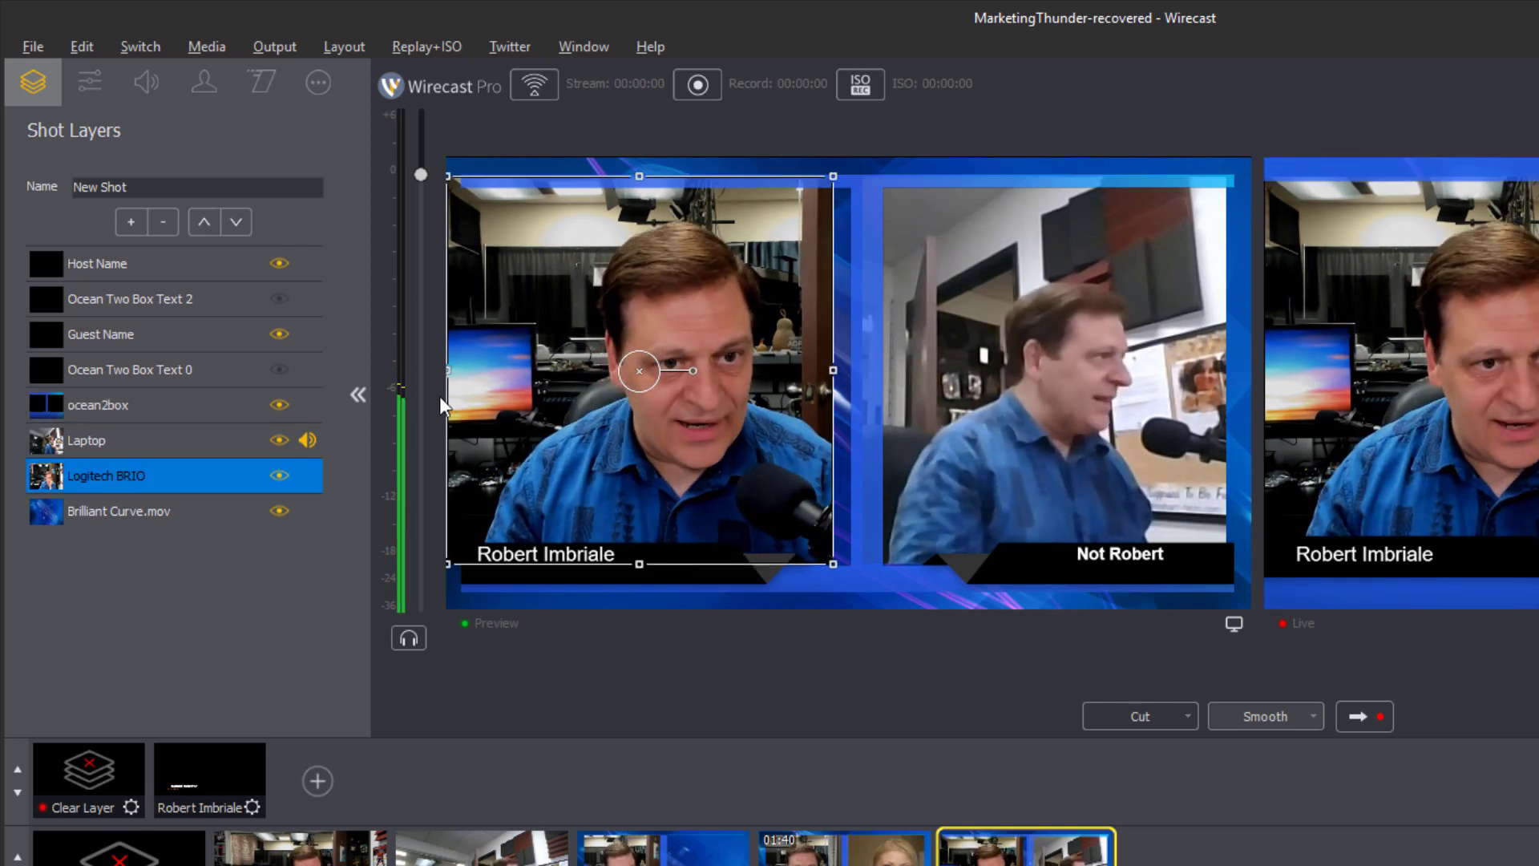
{"action": "left_click_drag", "start_coordinate": [451, 371], "coordinate": [464, 372]}
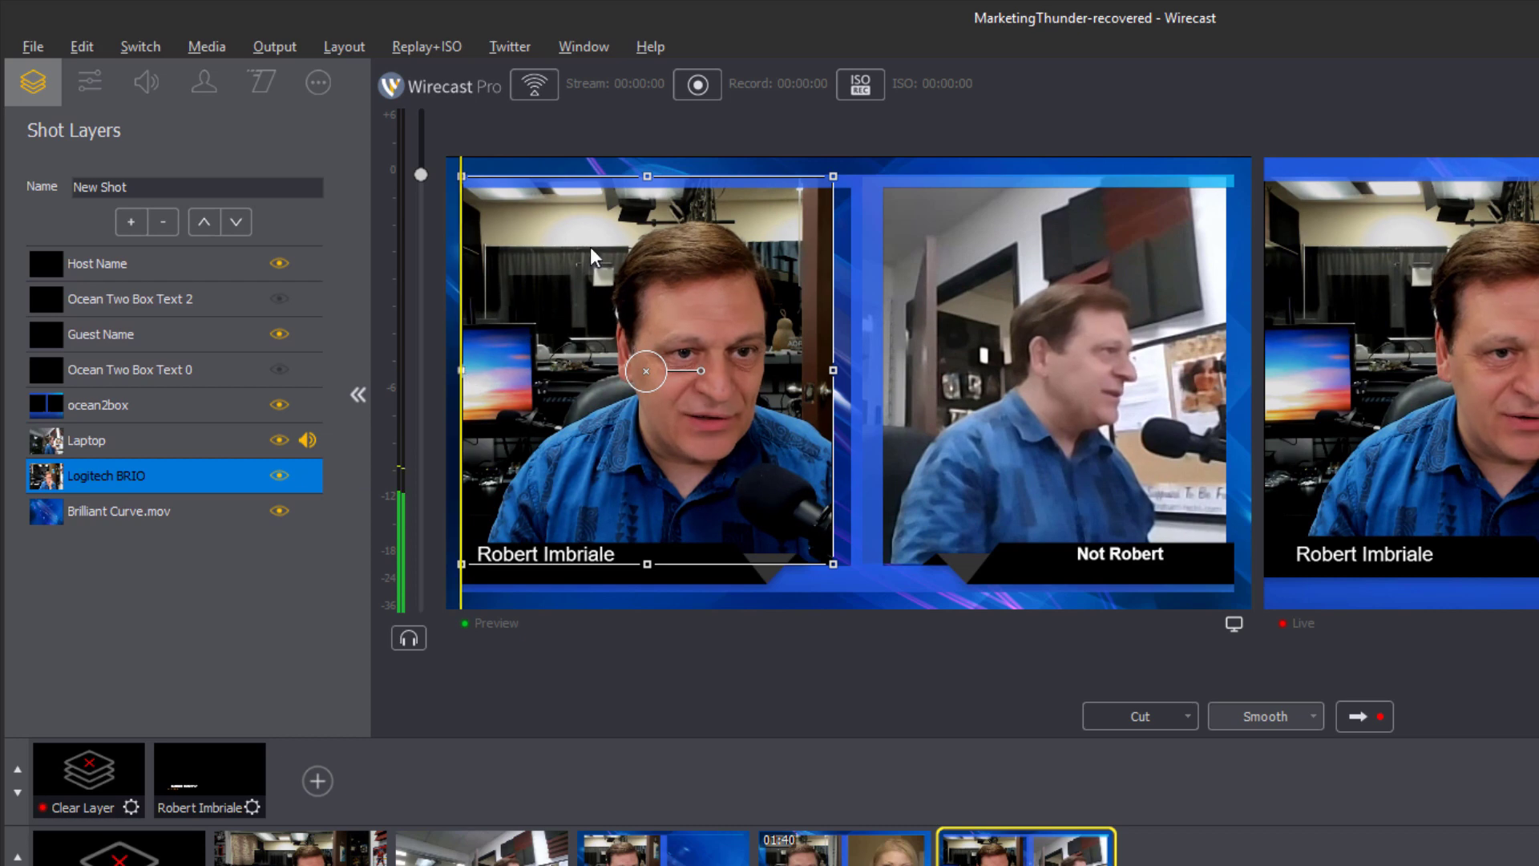
{"action": "left_click_drag", "start_coordinate": [647, 176], "coordinate": [648, 189]}
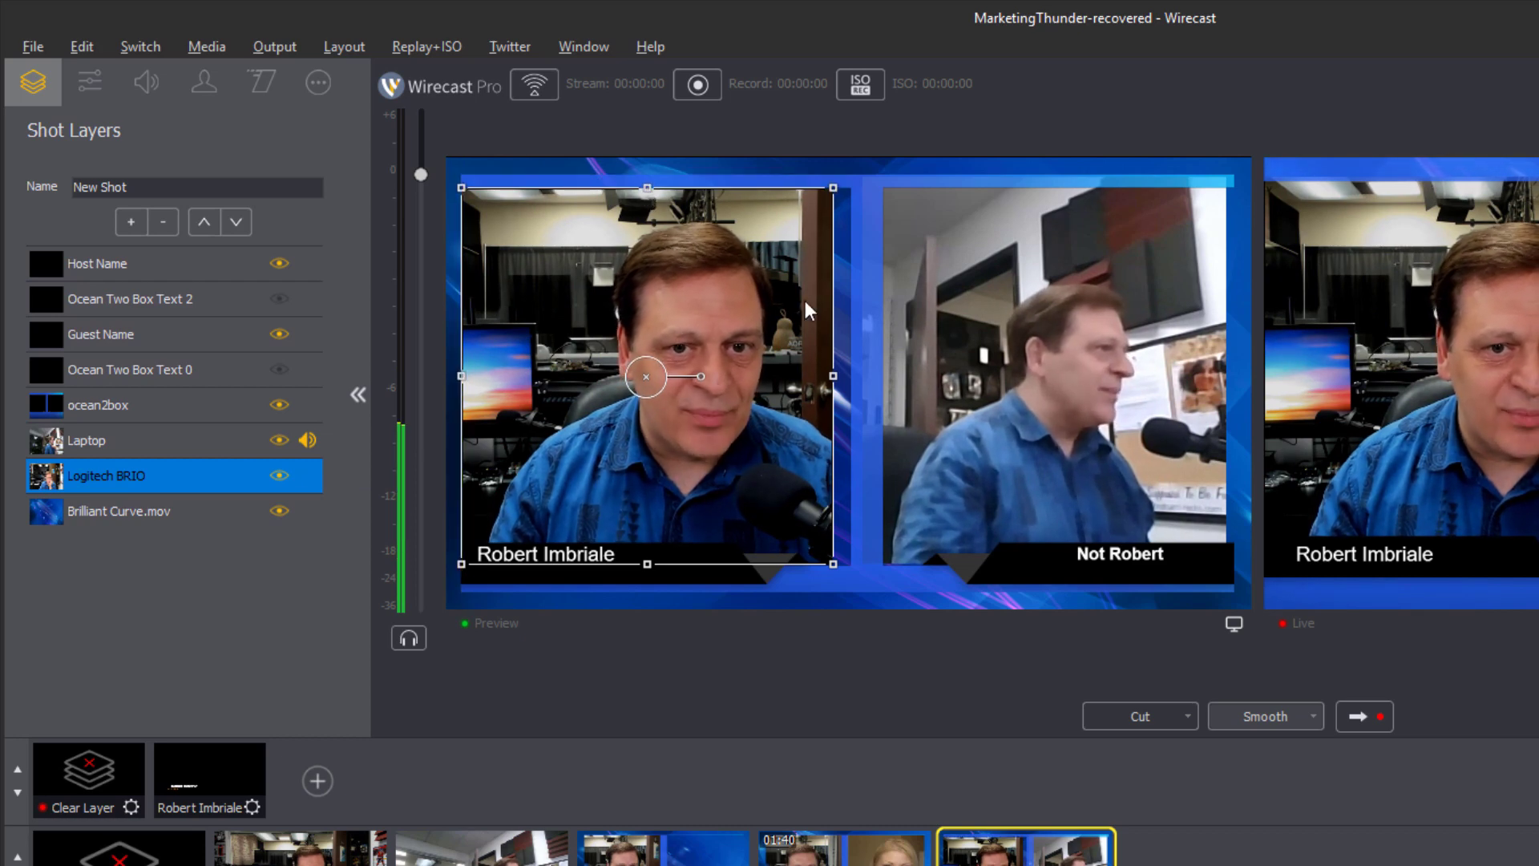
{"action": "left_click_drag", "start_coordinate": [833, 377], "coordinate": [853, 381]}
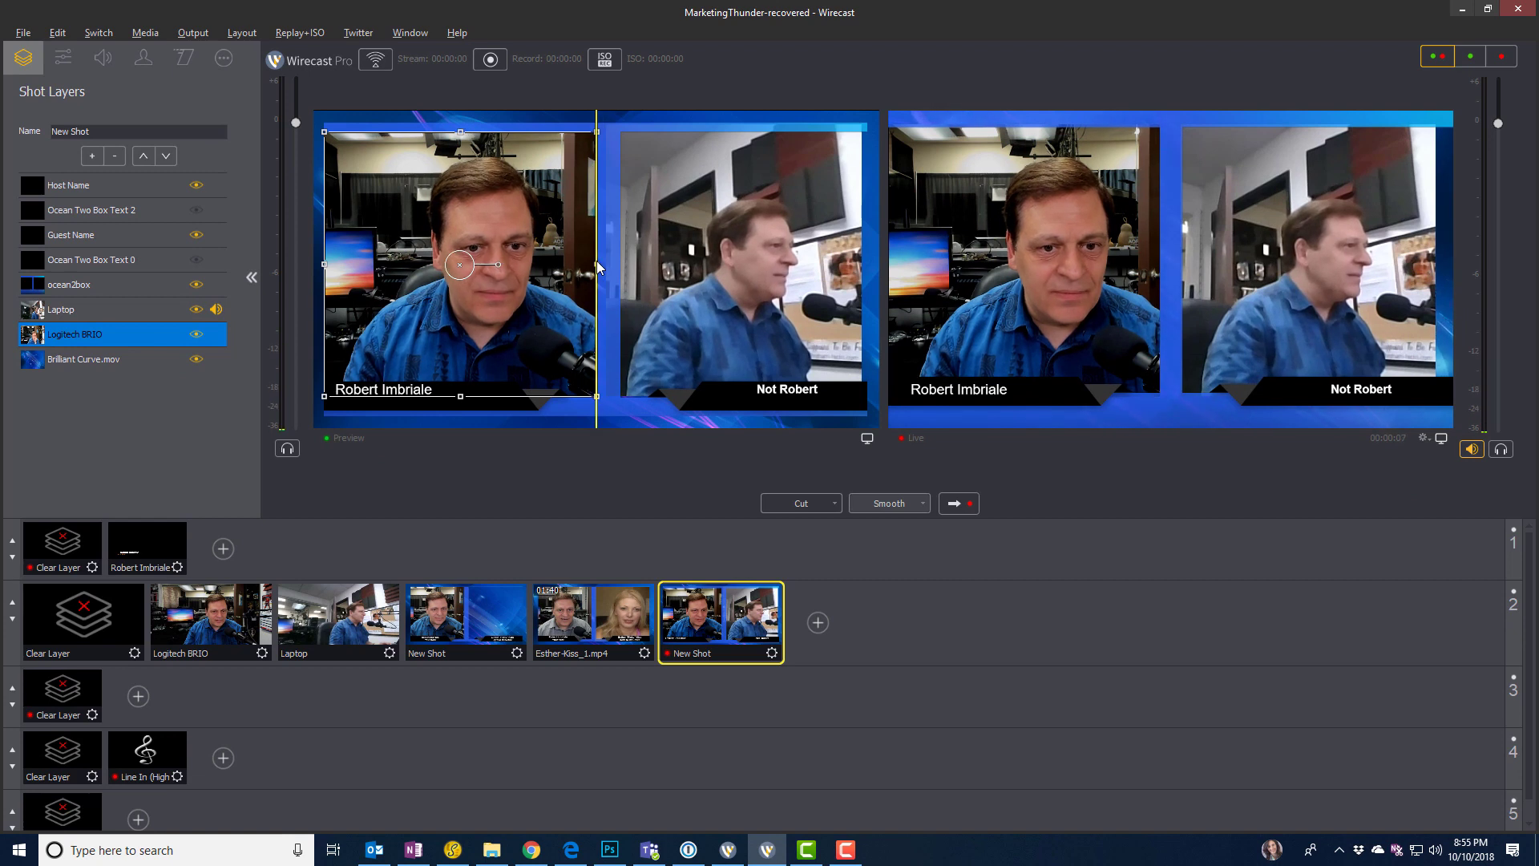
{"action": "left_click", "coordinate": [953, 505]}
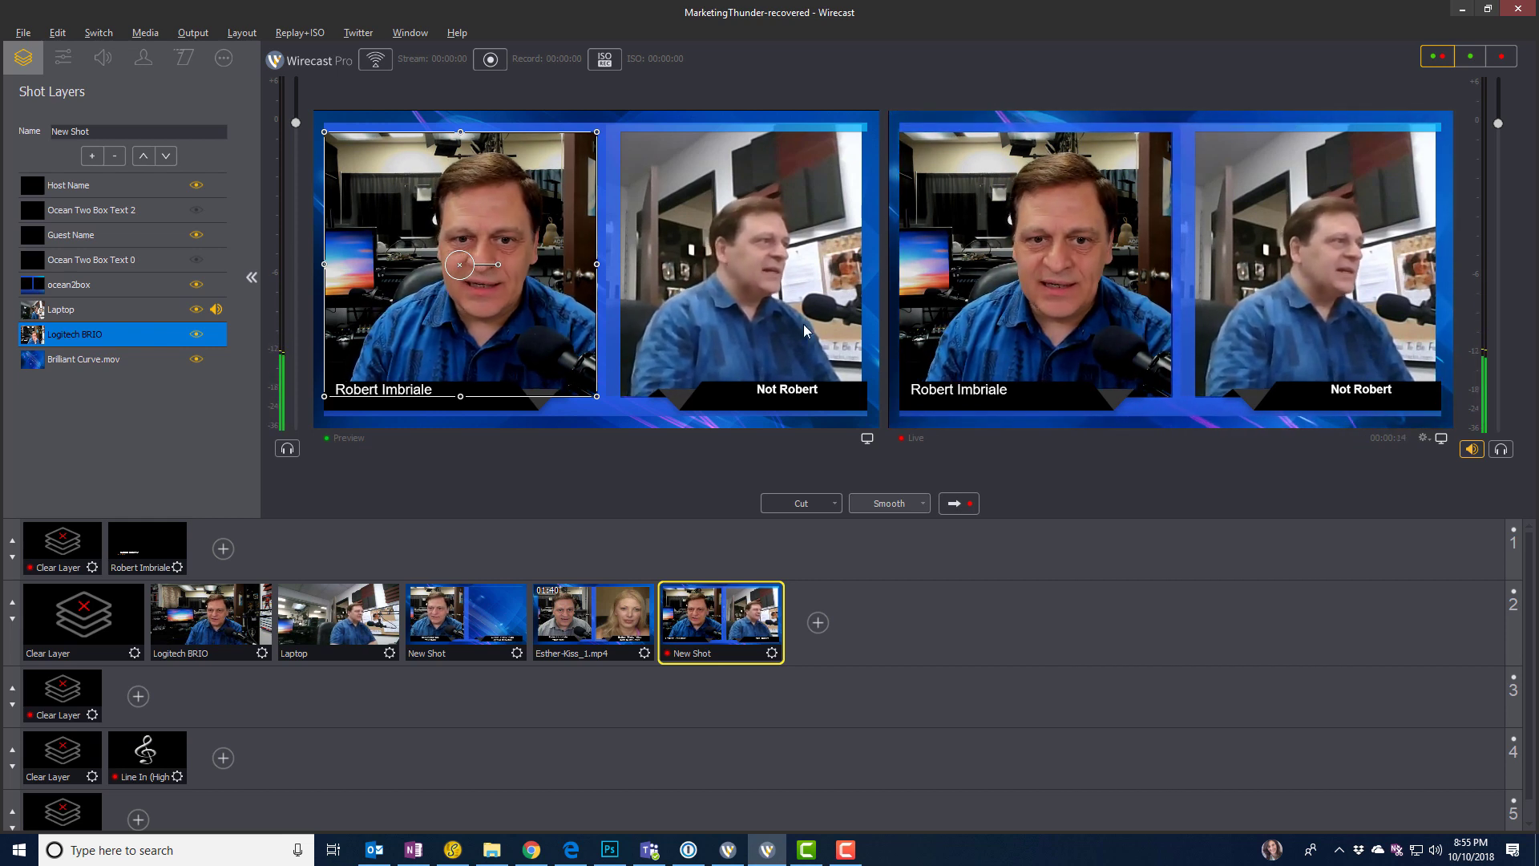
{"action": "left_click", "coordinate": [690, 281]}
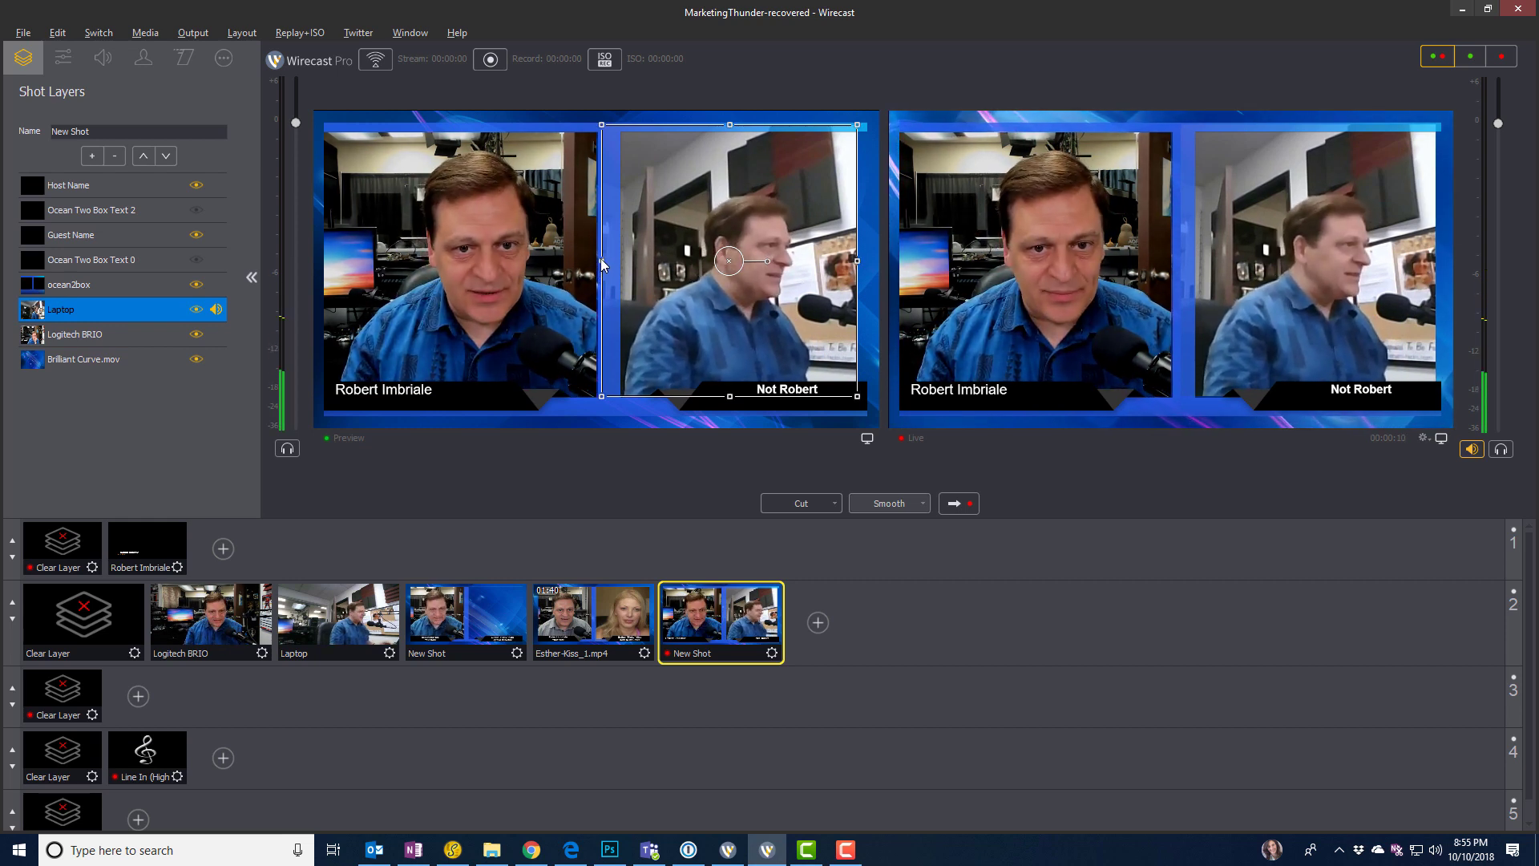
Step: Trim the laptop feed's left and top edges to fit the right blue box and push the shot live
{"action": "left_click_drag", "start_coordinate": [600, 259], "coordinate": [622, 267]}
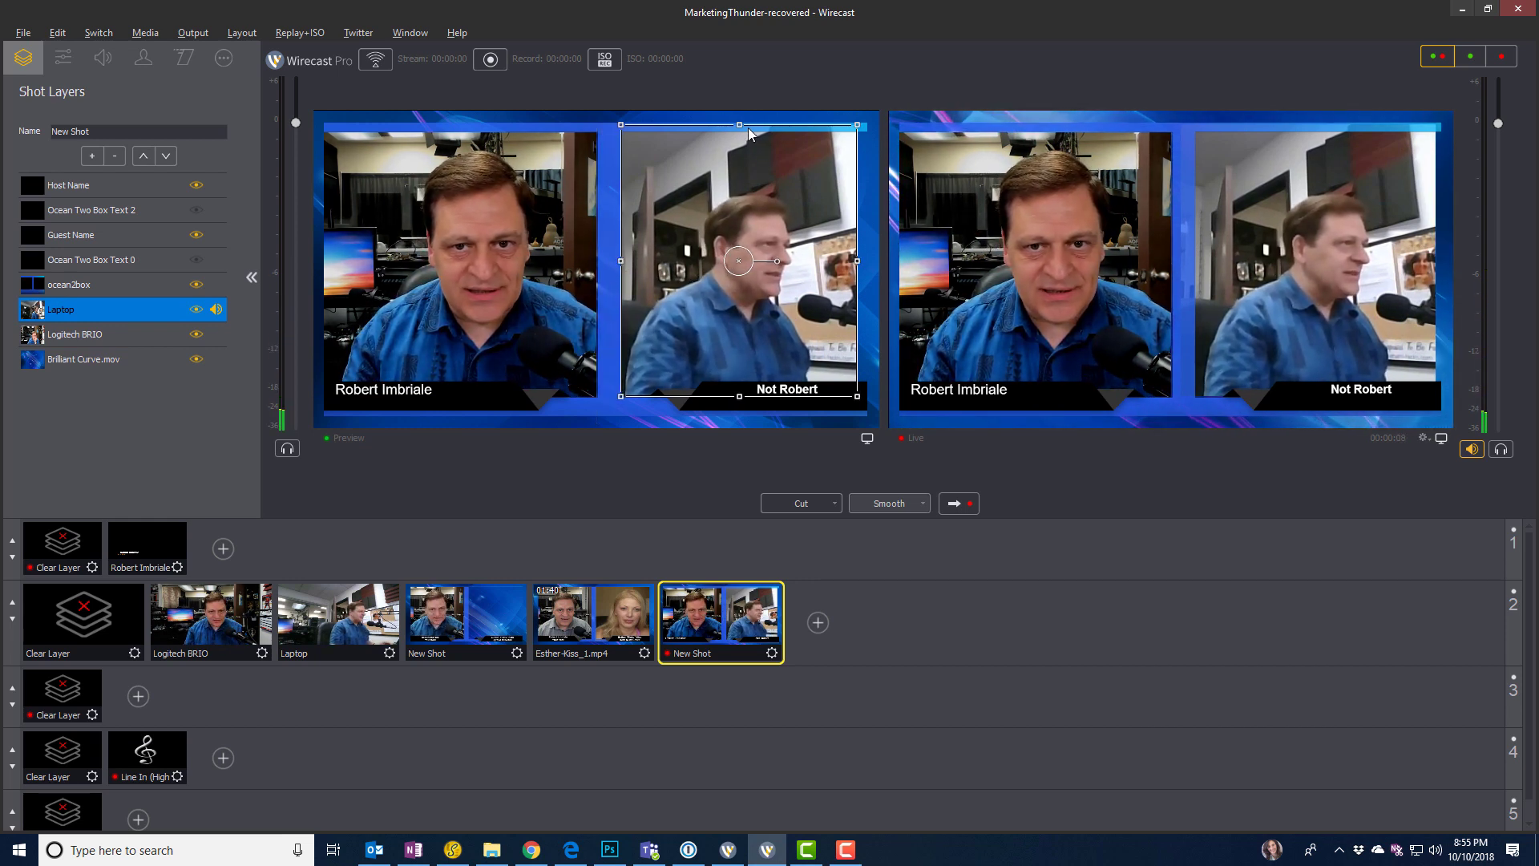
{"action": "left_click_drag", "start_coordinate": [738, 125], "coordinate": [736, 131]}
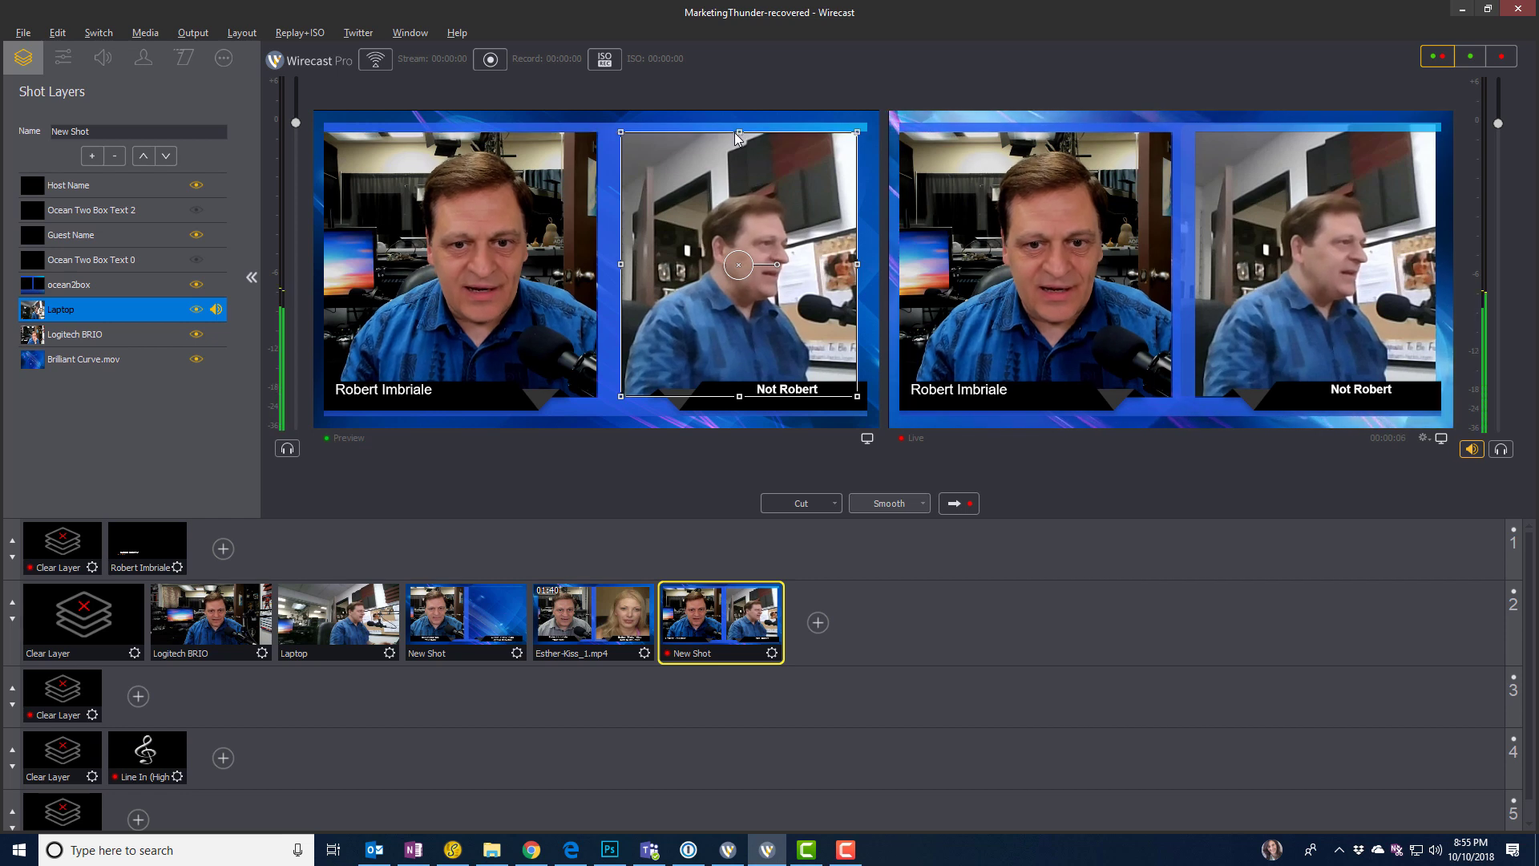
{"action": "left_click", "coordinate": [952, 505]}
{"action": "left_click", "coordinate": [951, 505]}
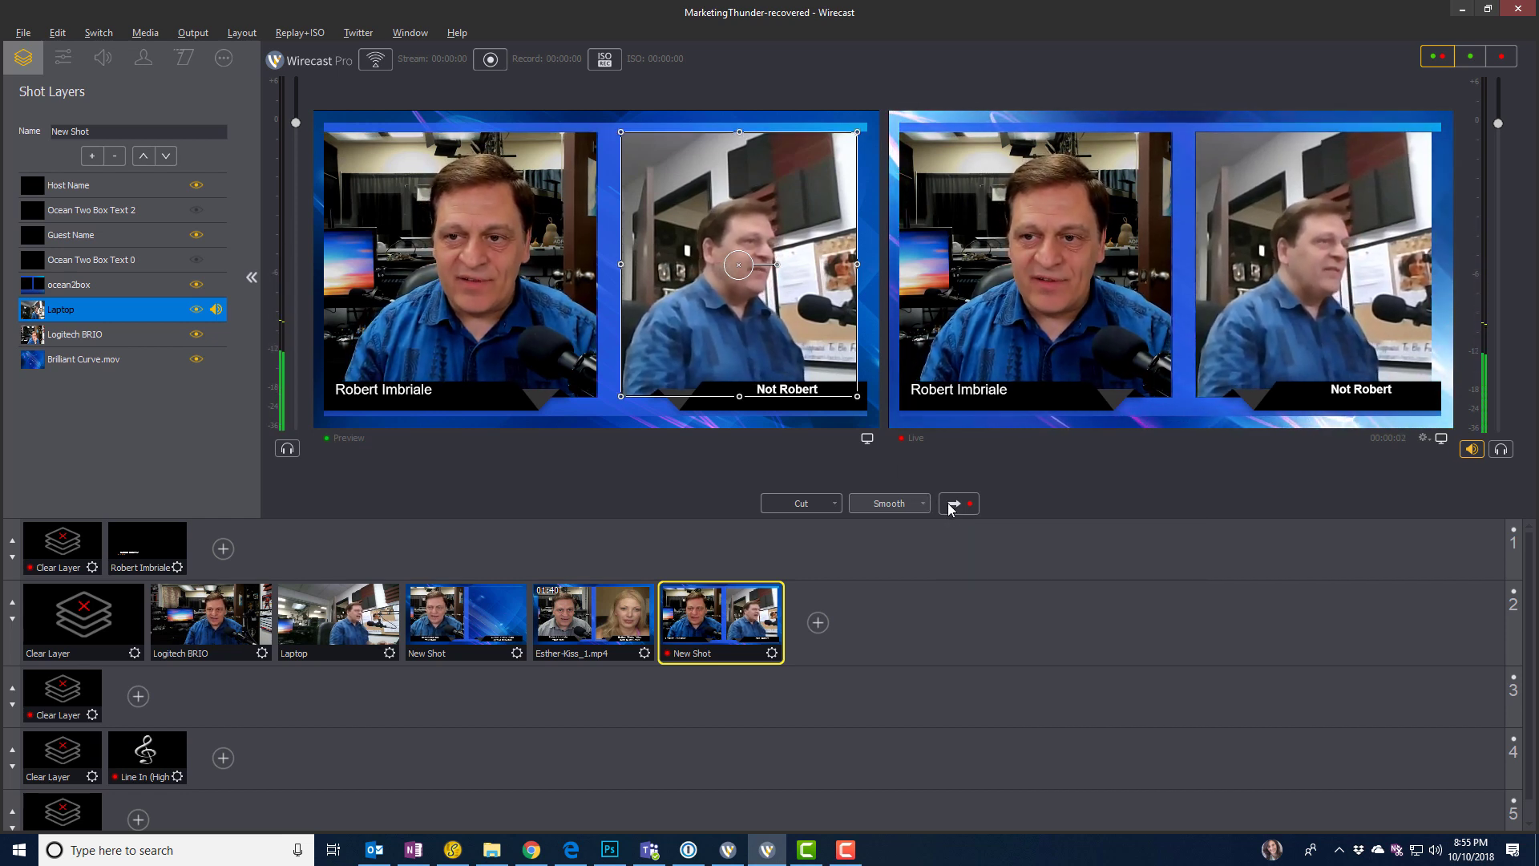
{"action": "left_click", "coordinate": [951, 505]}
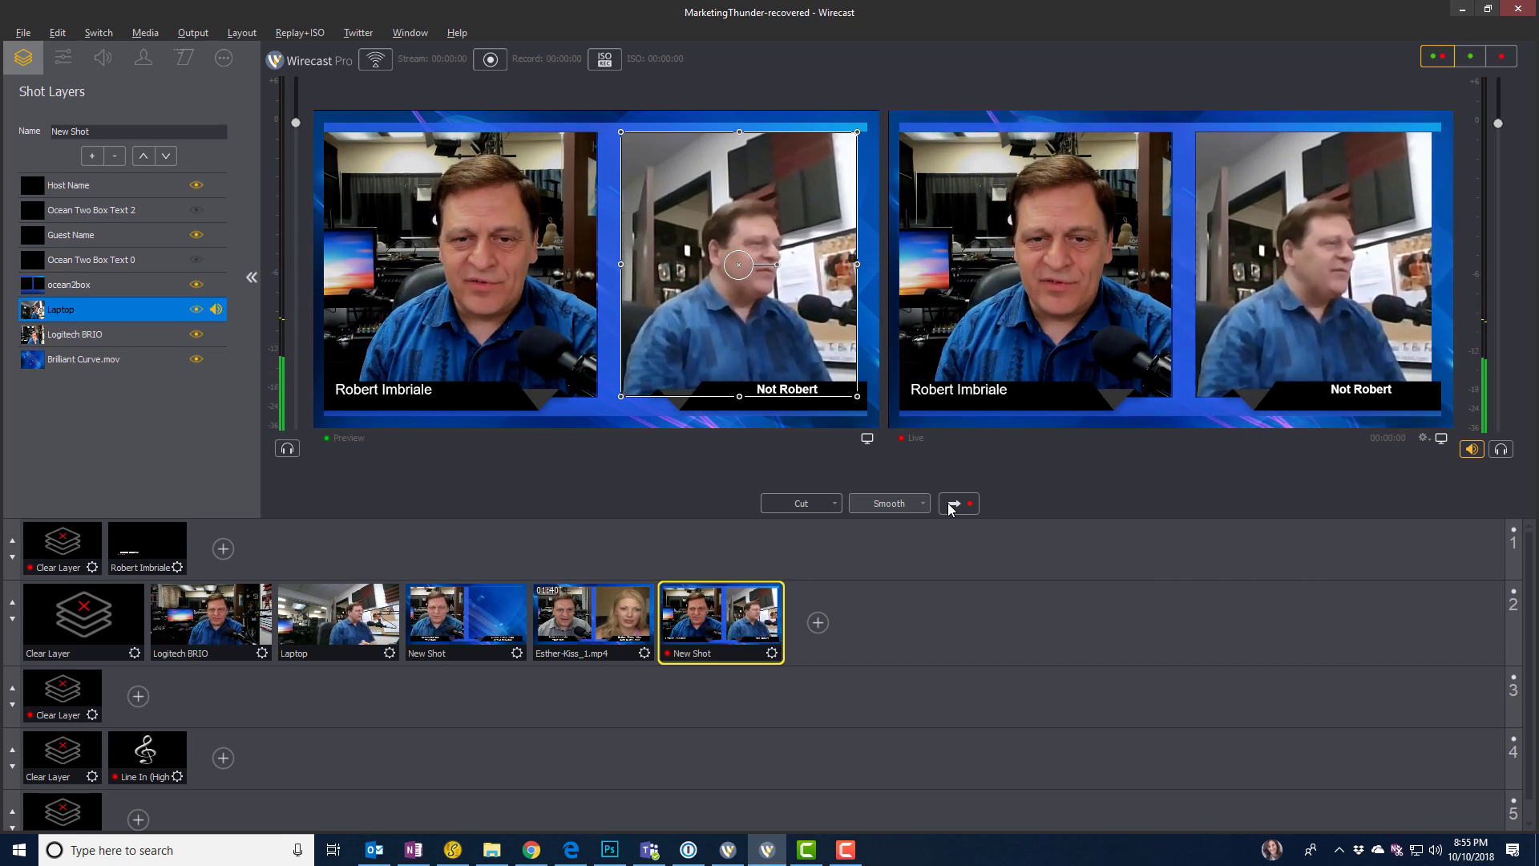
{"action": "left_click", "coordinate": [952, 505]}
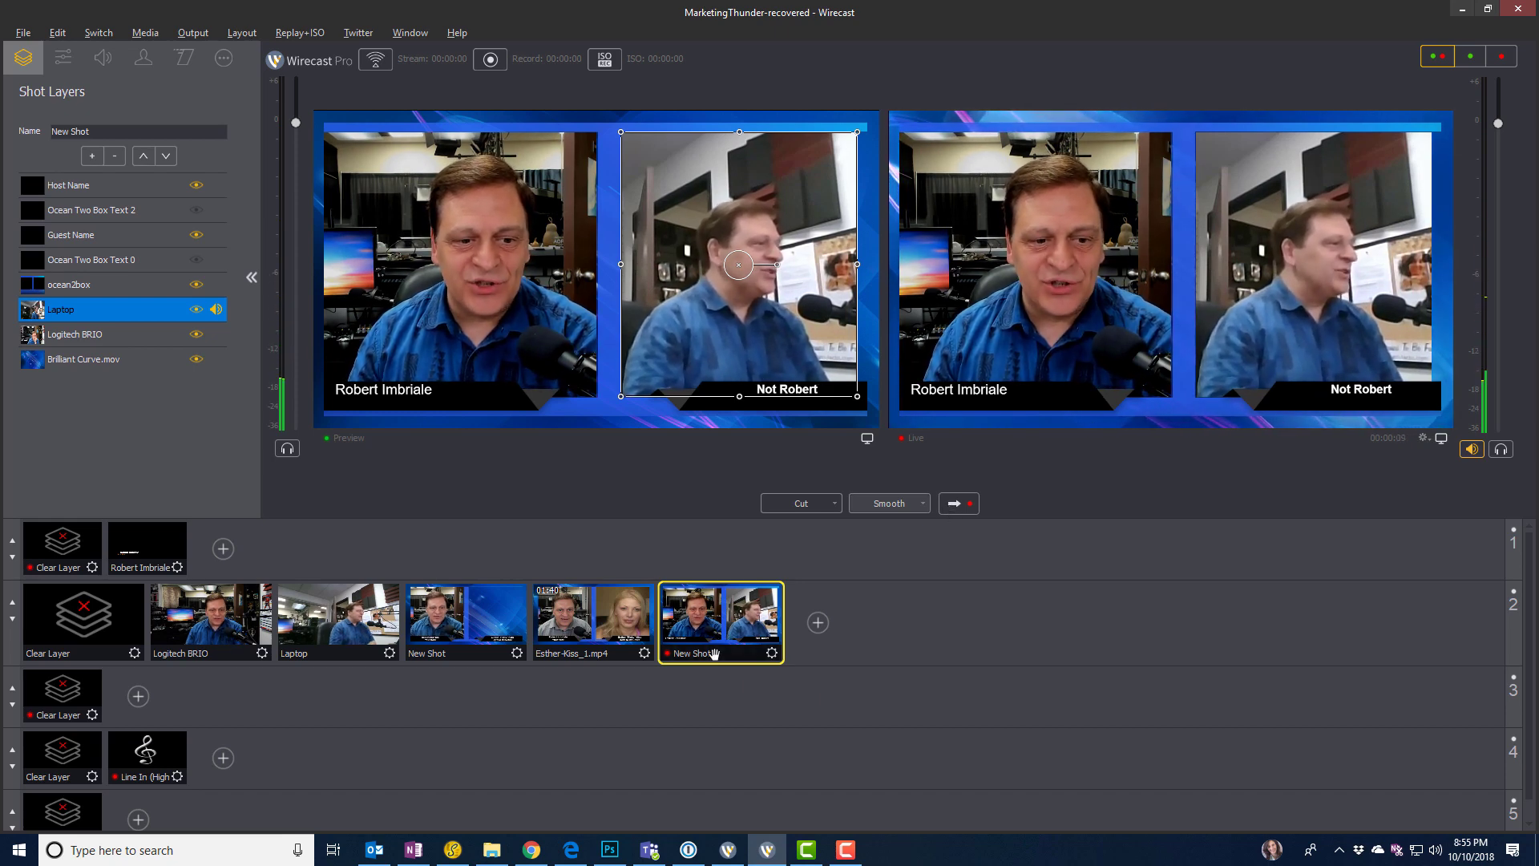
Step: Take the Logitech BRIO shot, then the Laptop shot, then the two-box New Shot live in turn
{"action": "double_click", "coordinate": [191, 635]}
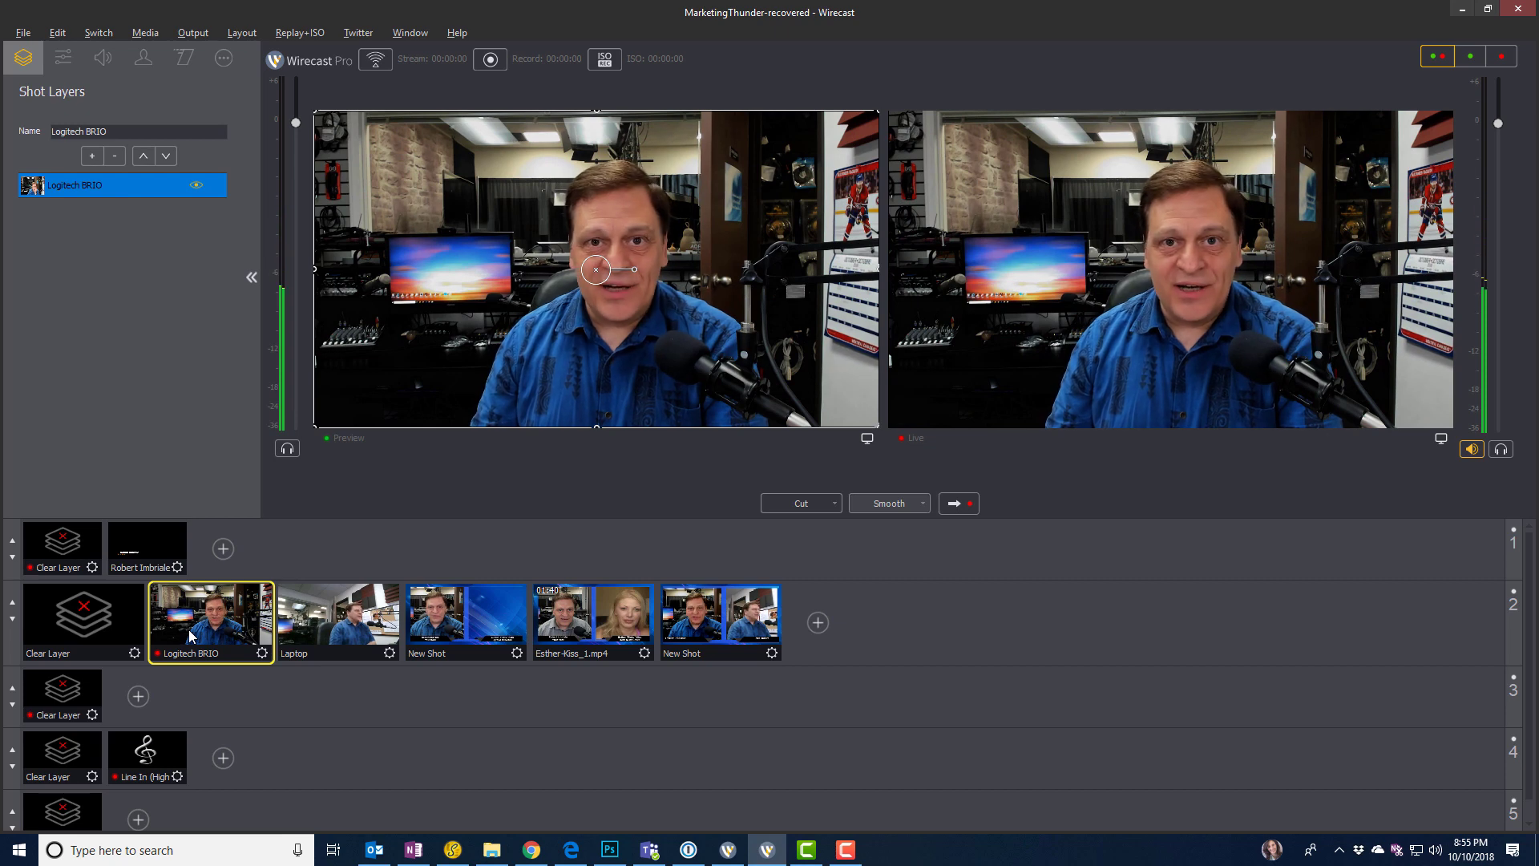
{"action": "double_click", "coordinate": [321, 637]}
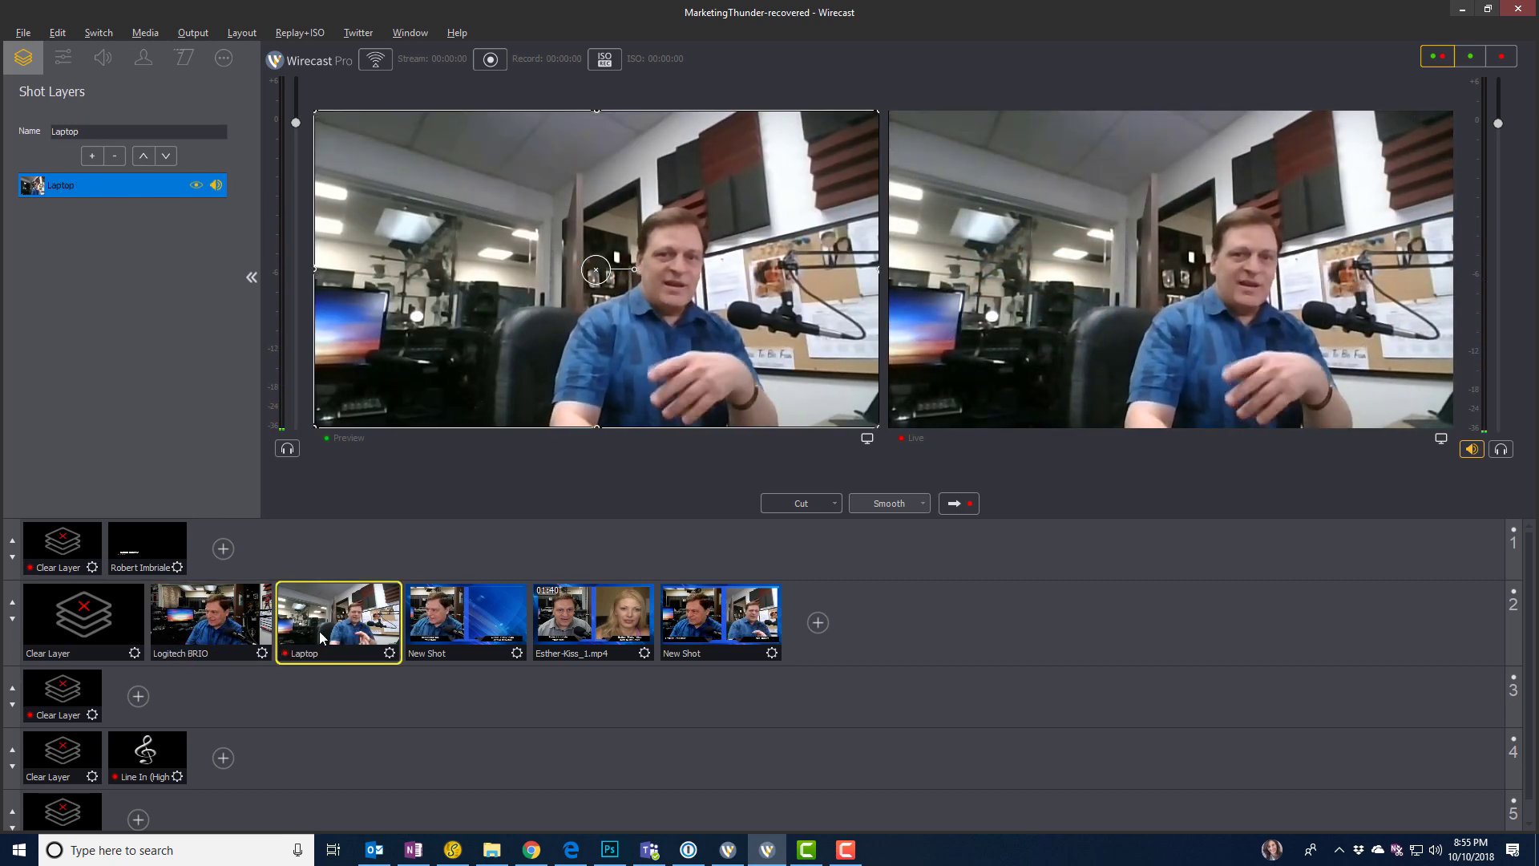
{"action": "double_click", "coordinate": [735, 636]}
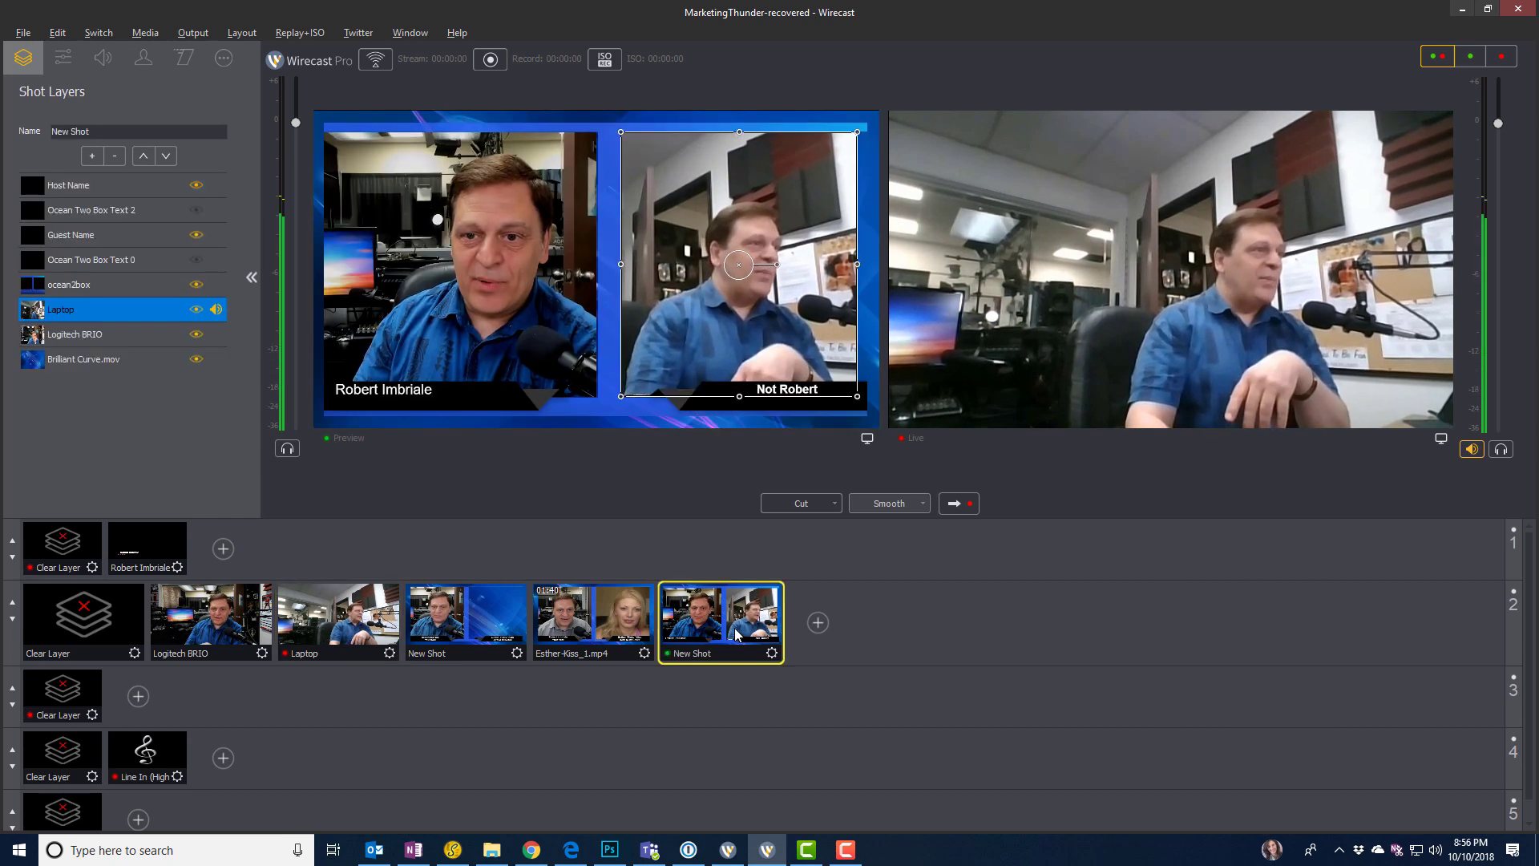